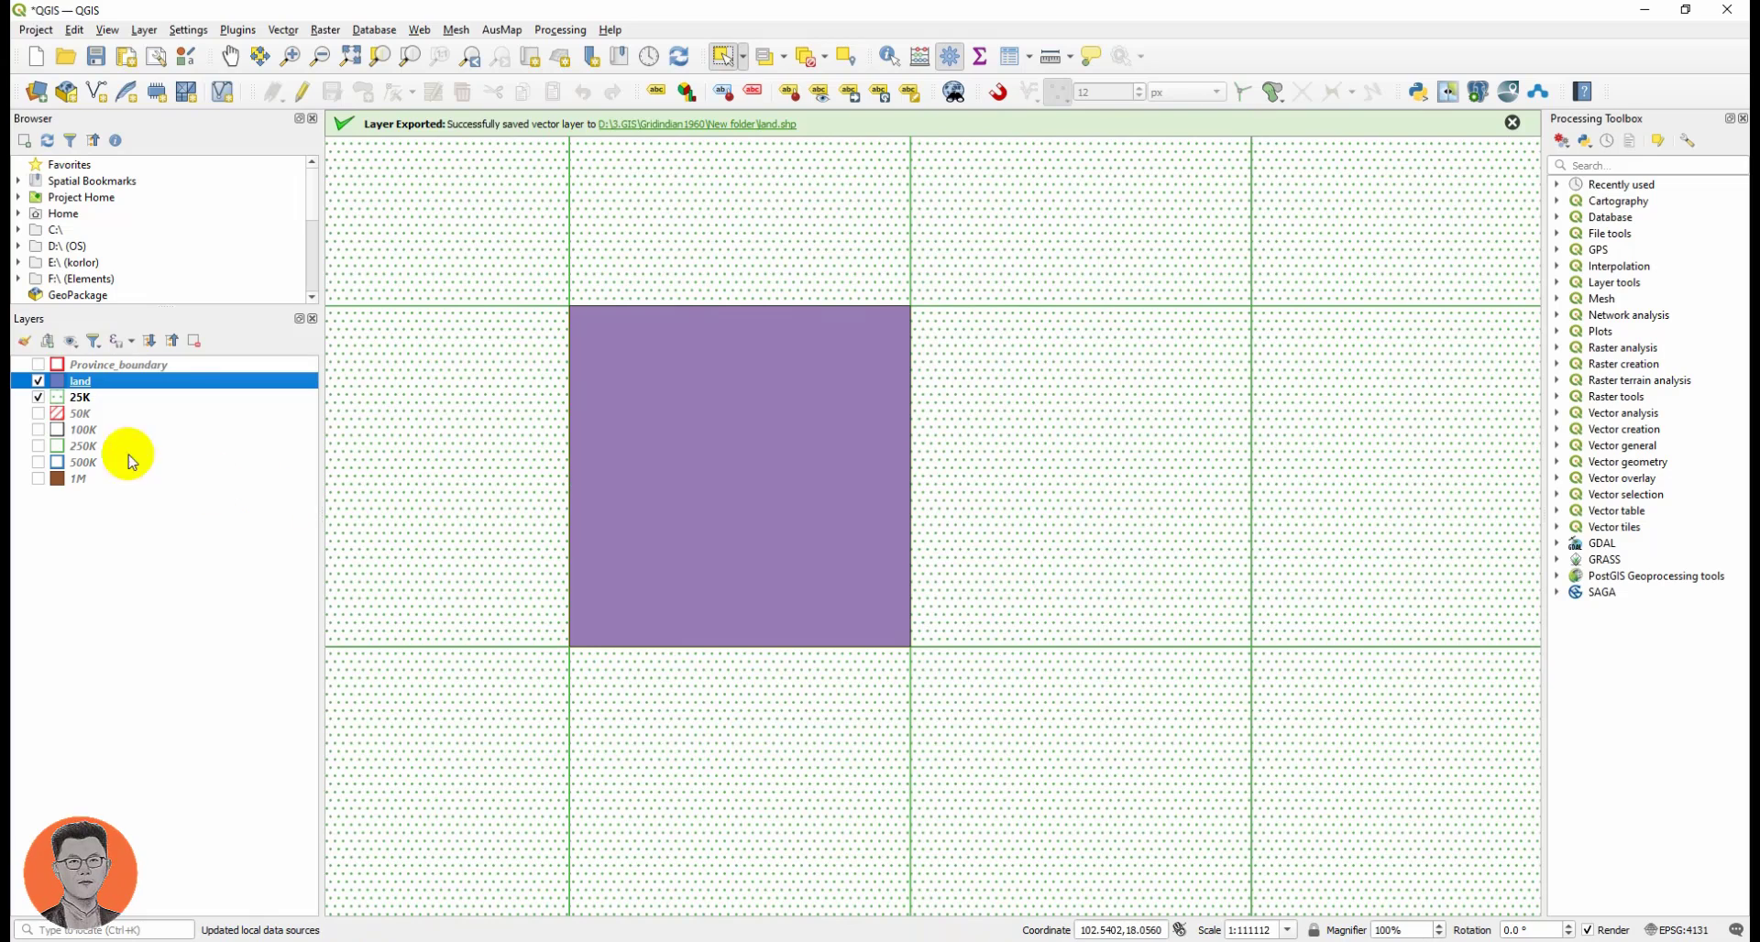
# Hide the 25K grid layer so only the land layer is displayed, and centre its polygon in the map view.
pyautogui.click(37, 380)
pyautogui.click(37, 398)
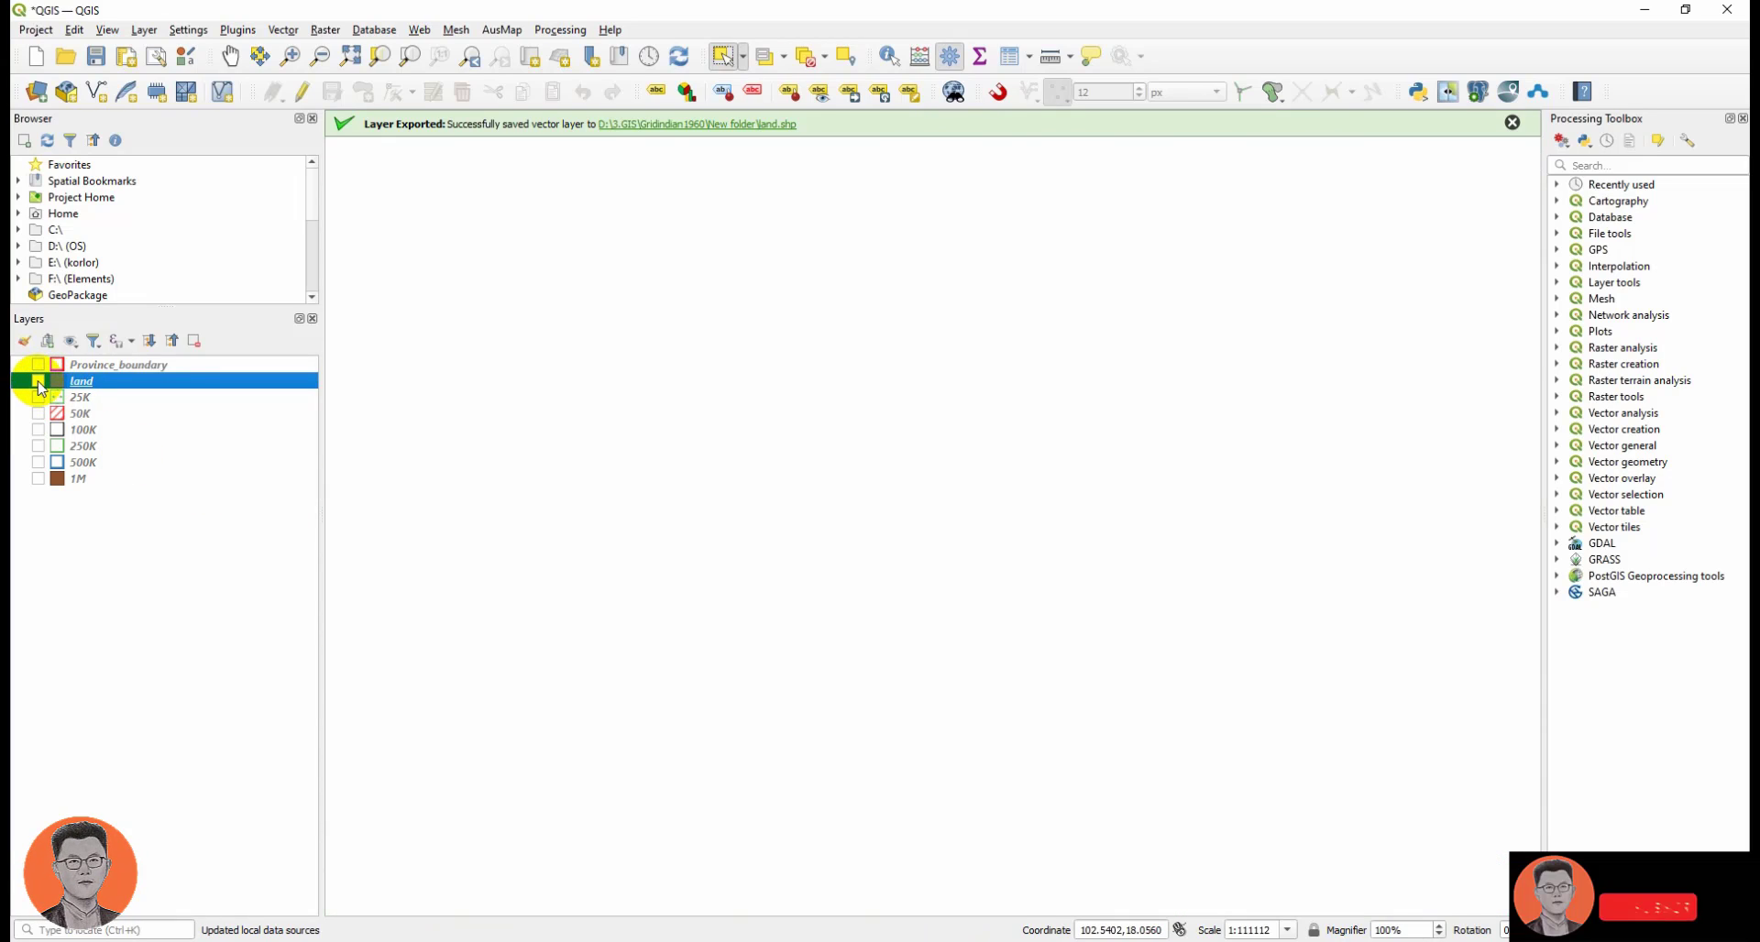
pyautogui.click(38, 381)
pyautogui.moveTo(586, 499); pyautogui.dragTo(857, 511)
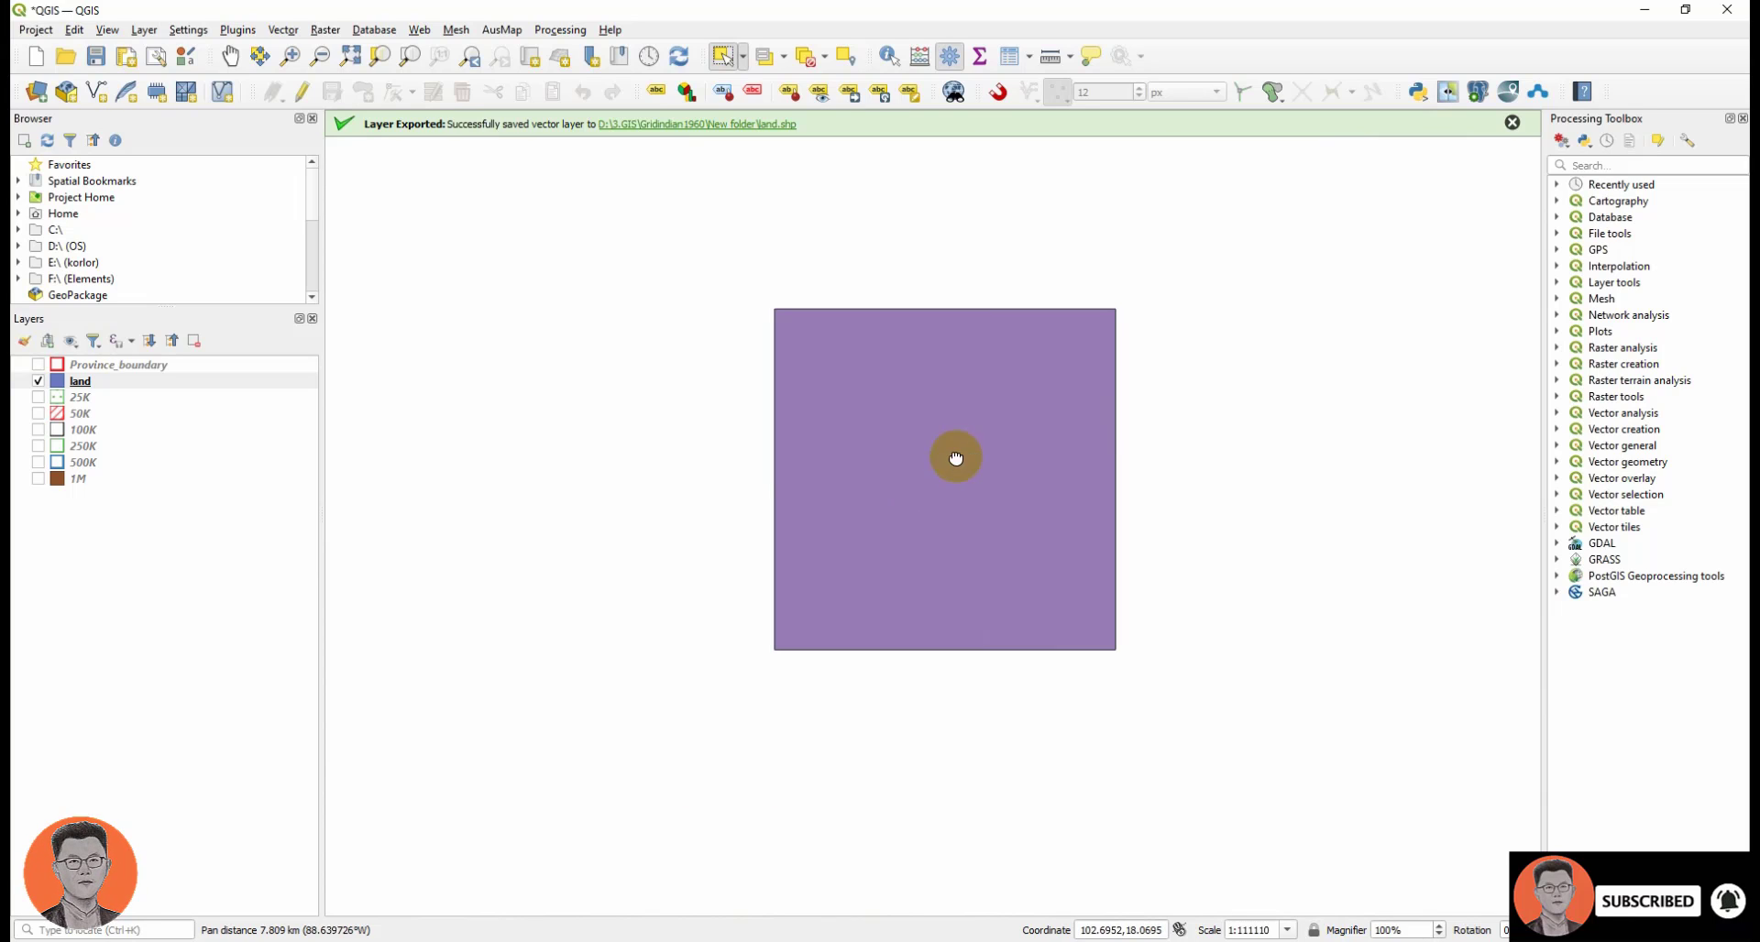
pyautogui.moveTo(951, 459); pyautogui.dragTo(777, 492)
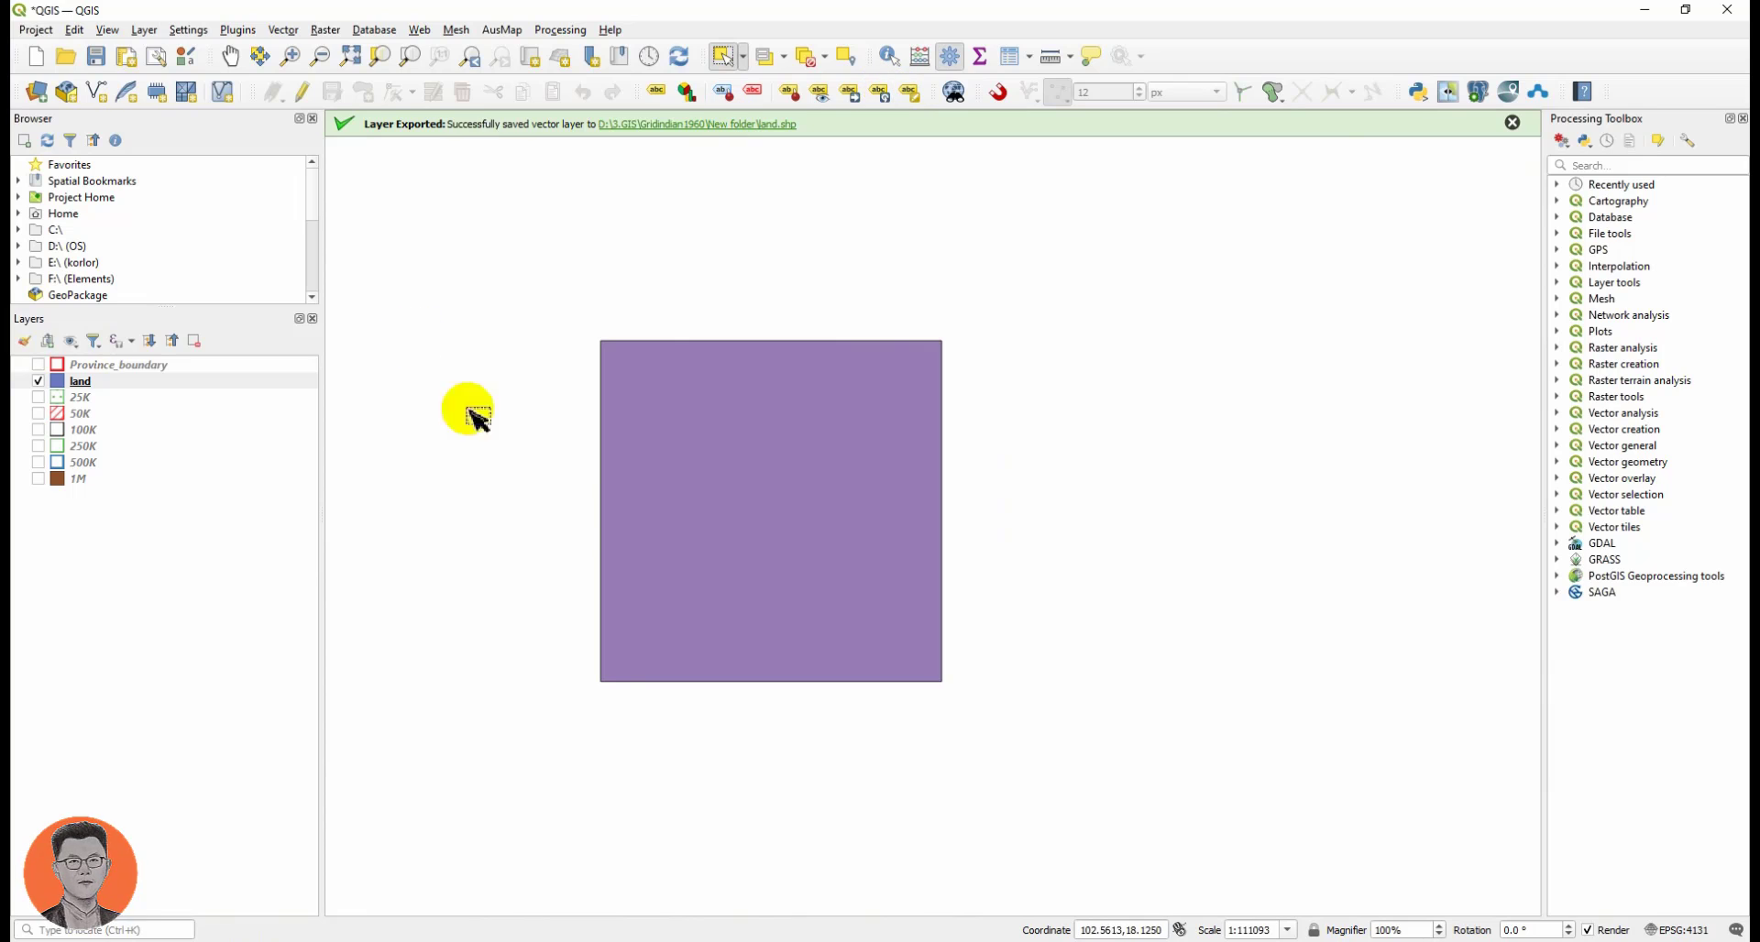
pyautogui.moveTo(676, 480); pyautogui.dragTo(744, 450)
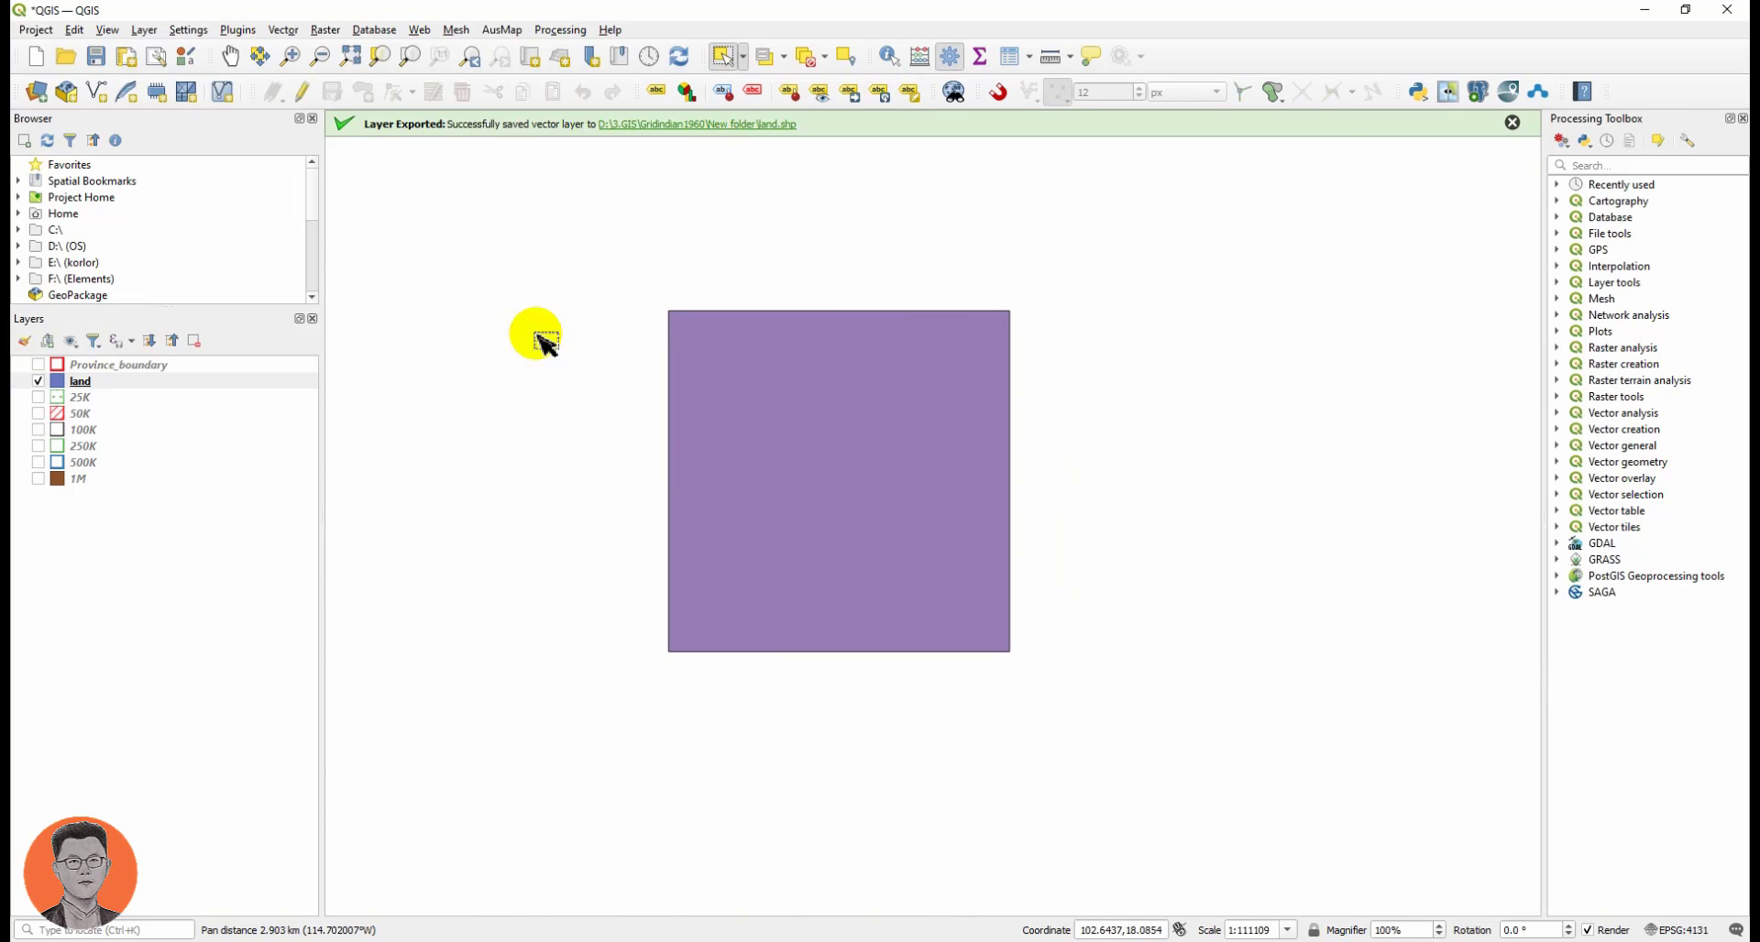
# Find the Polygon Divider plugin by searching for "polygon d" and install it.
pyautogui.click(237, 29)
pyautogui.click(275, 49)
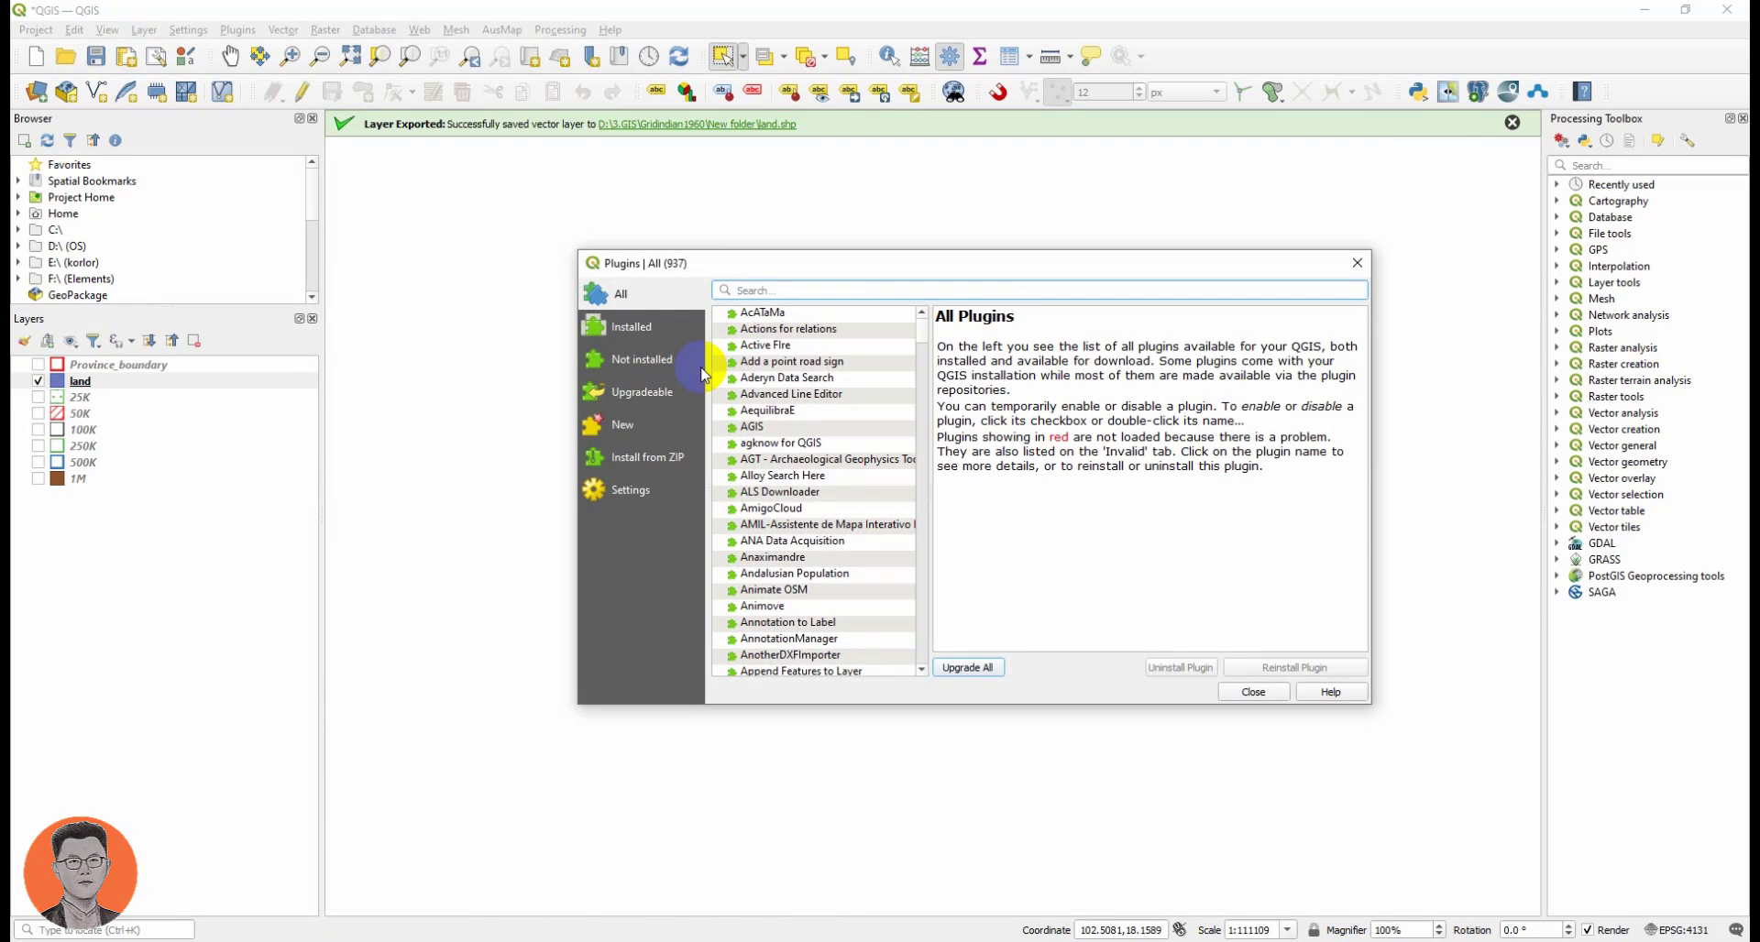
pyautogui.click(770, 291)
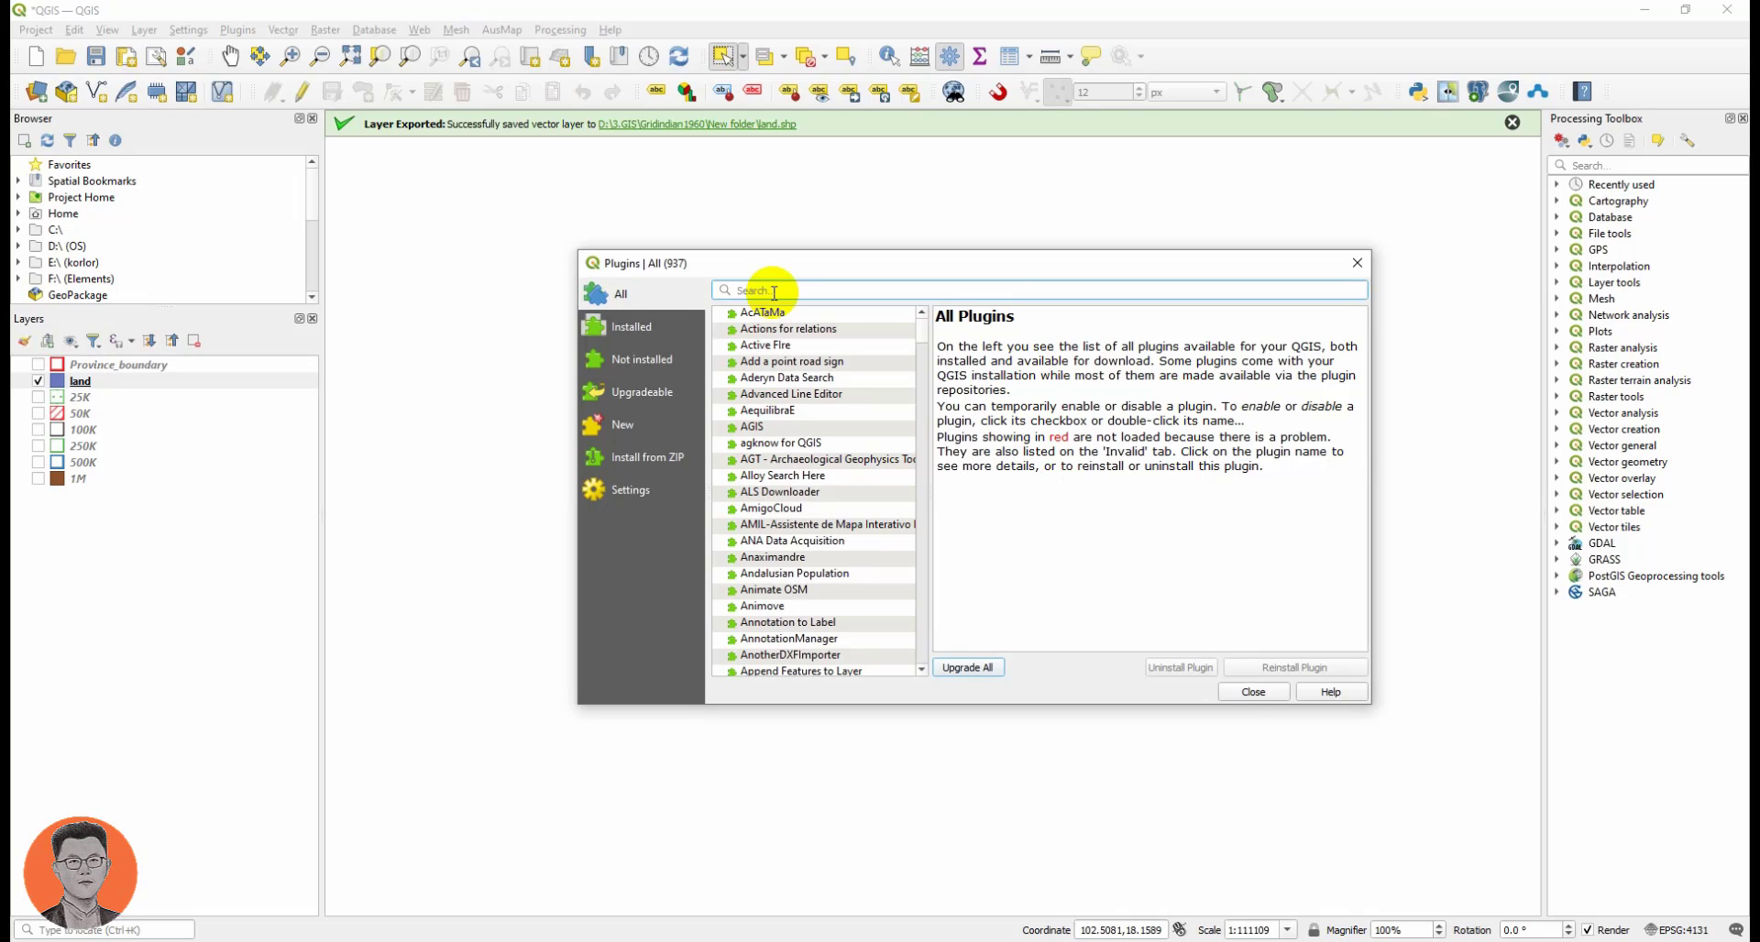
pyautogui.write('poly')
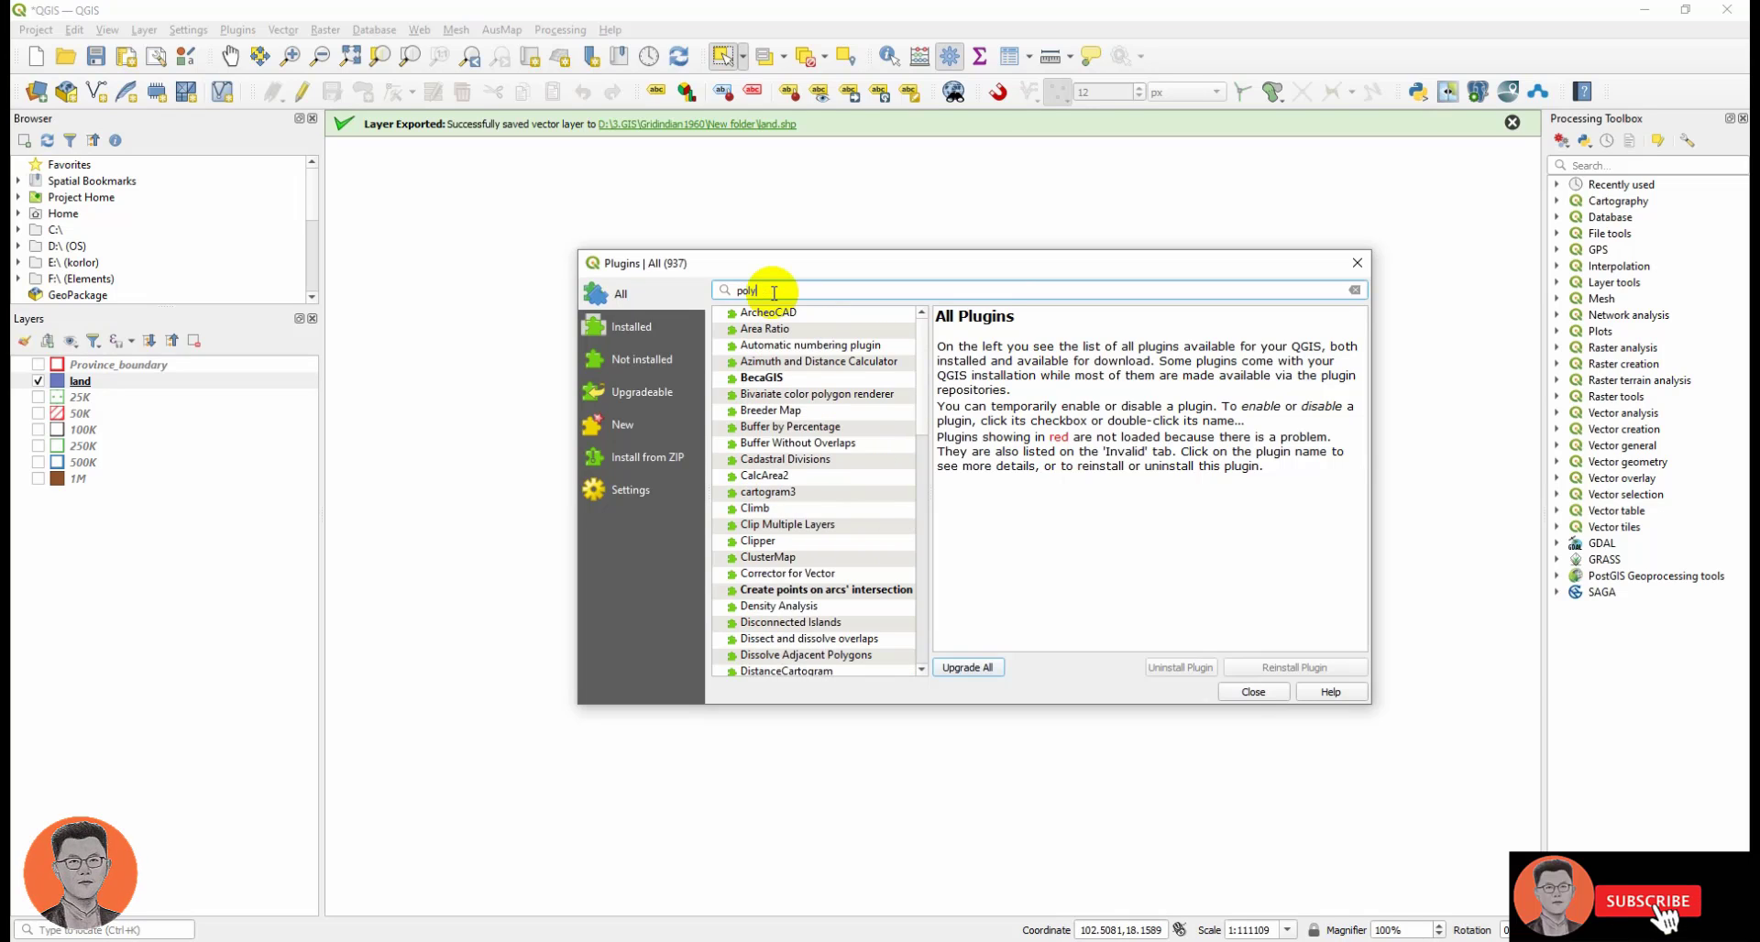
pyautogui.write('gon')
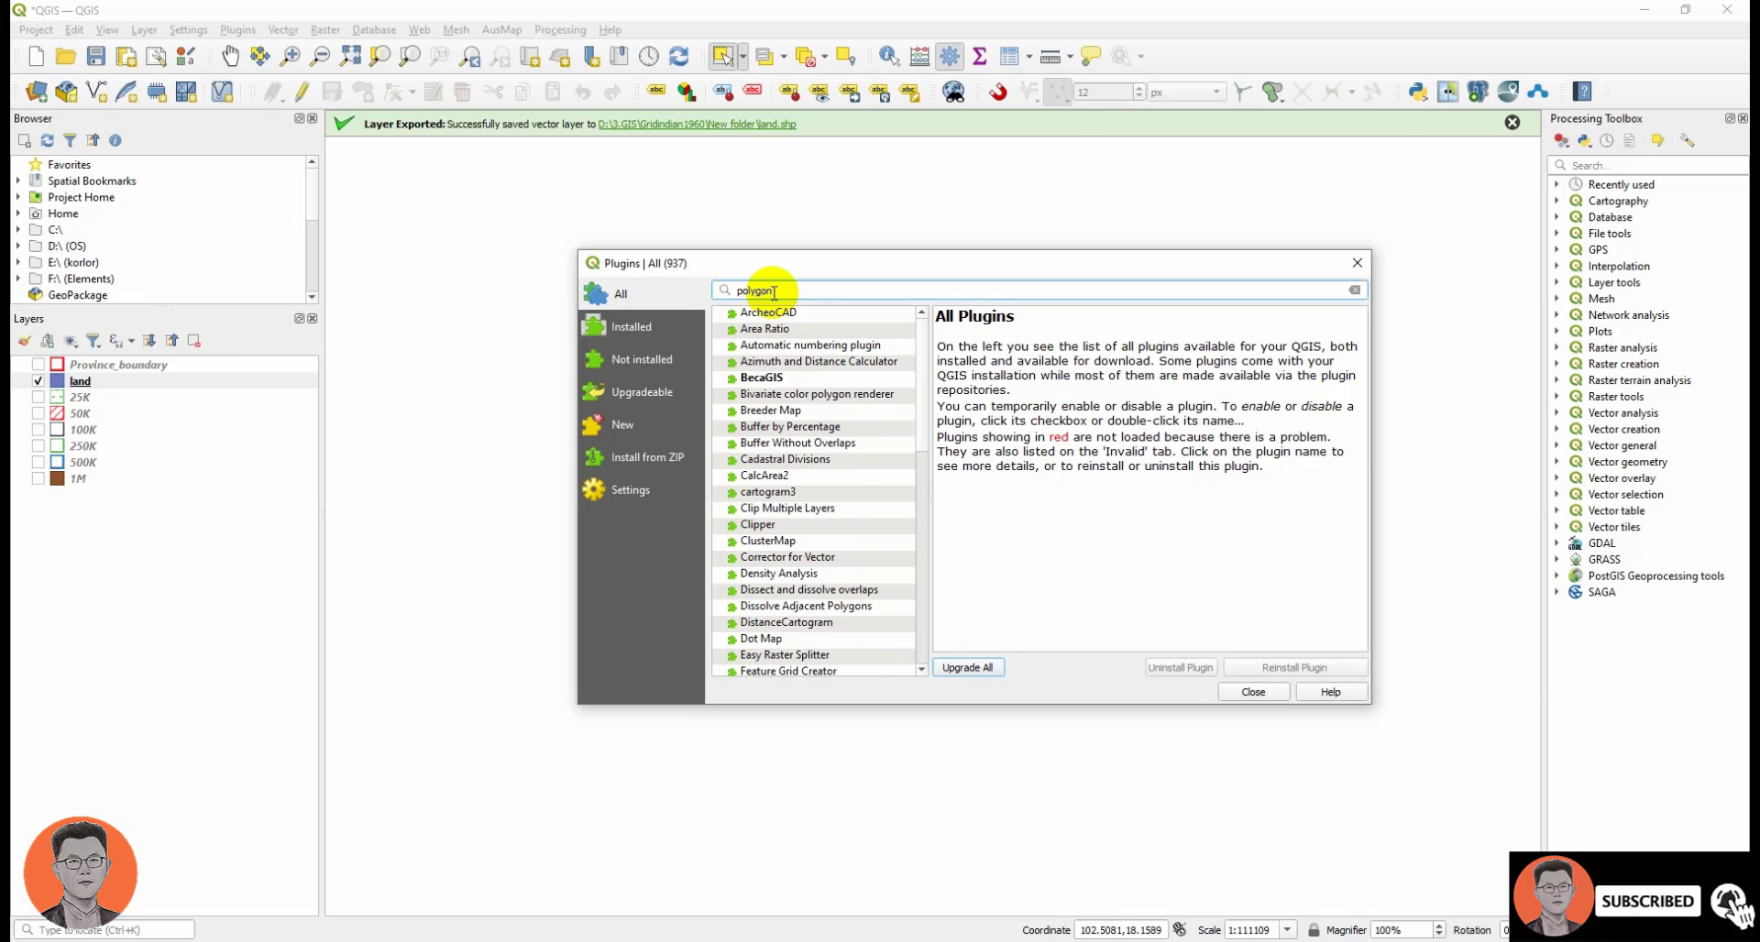
pyautogui.write(' d')
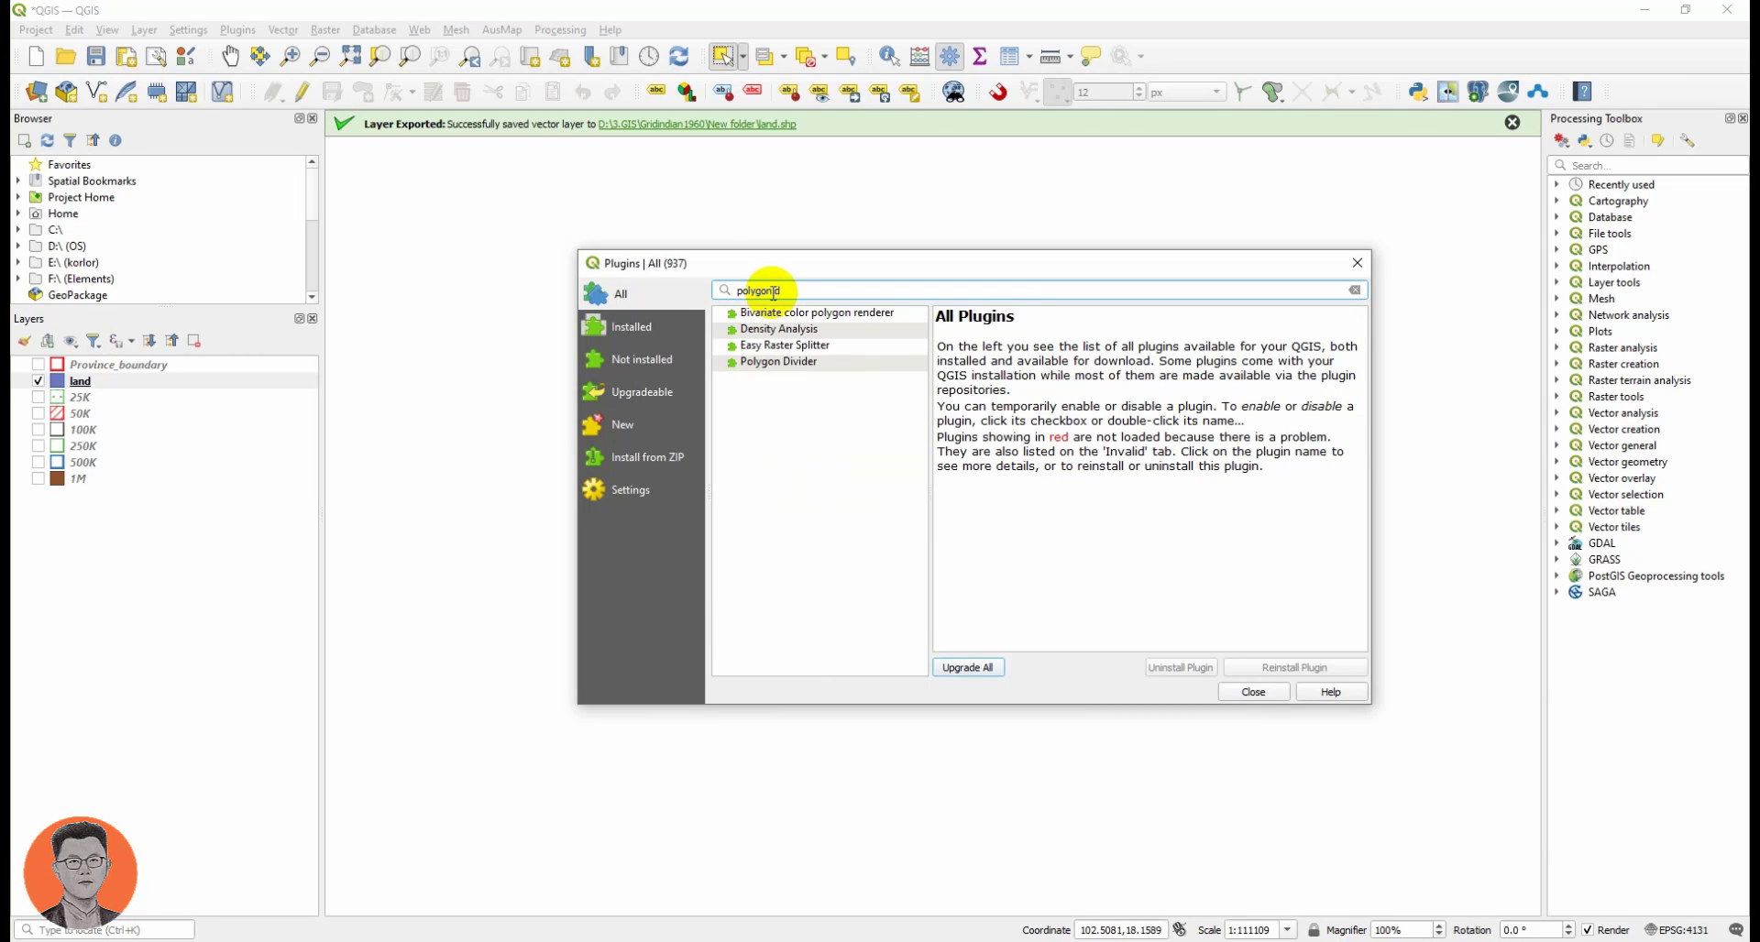
pyautogui.click(779, 363)
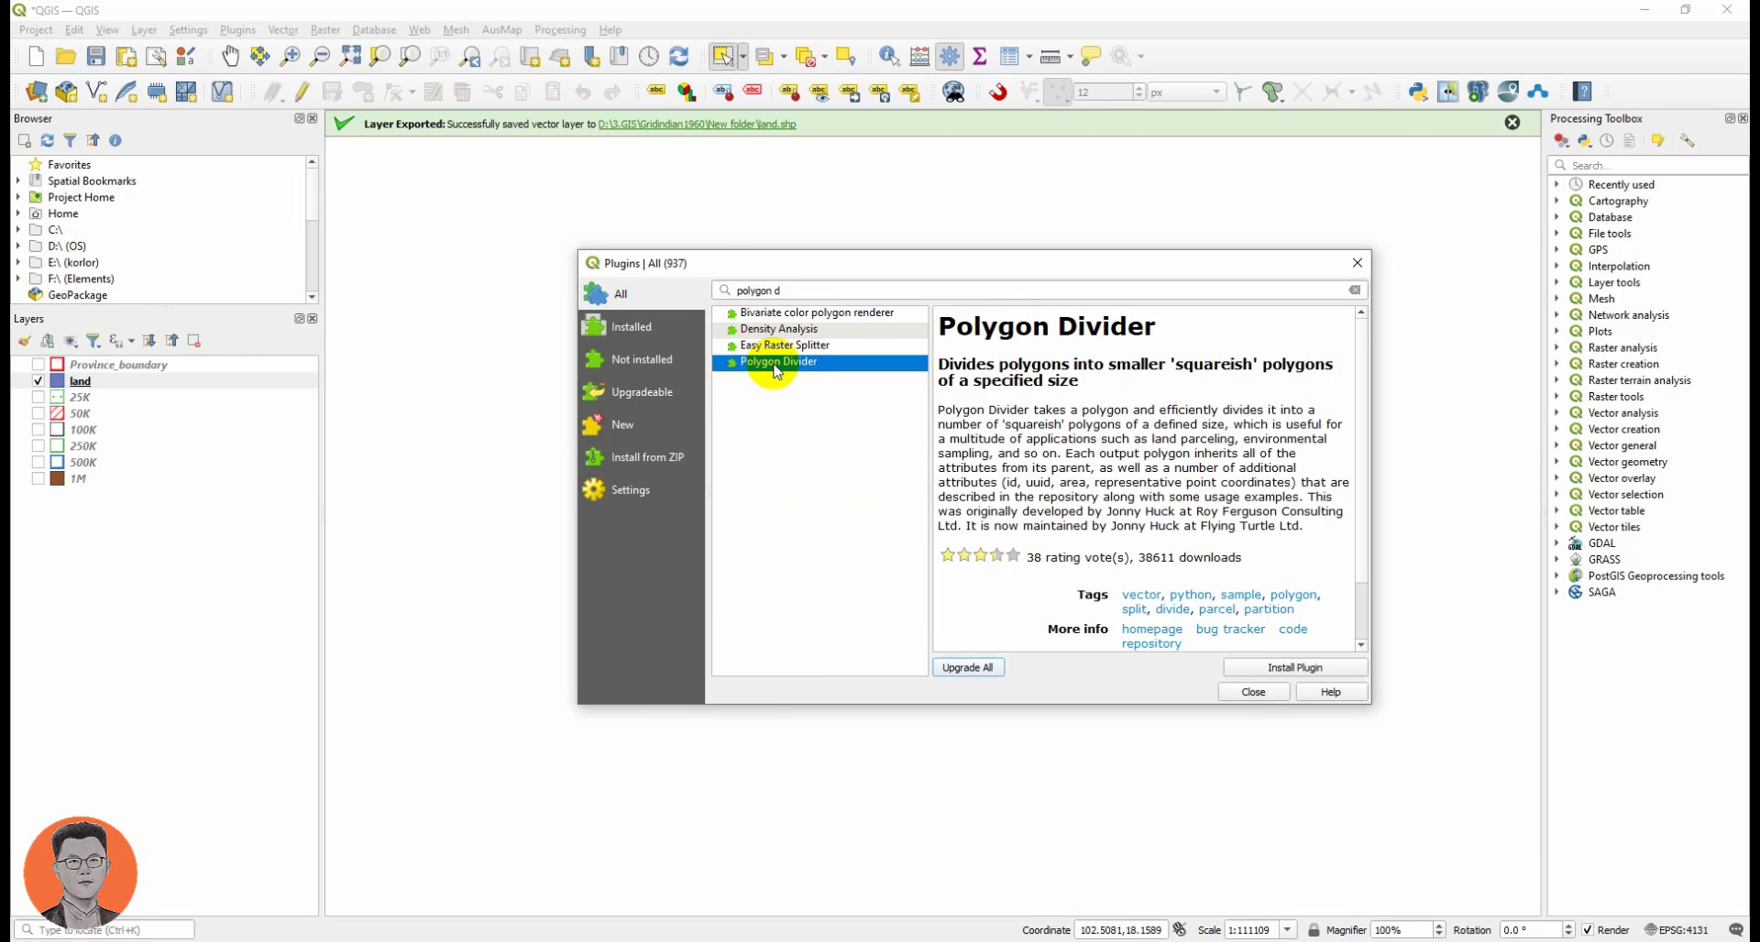
pyautogui.click(1247, 668)
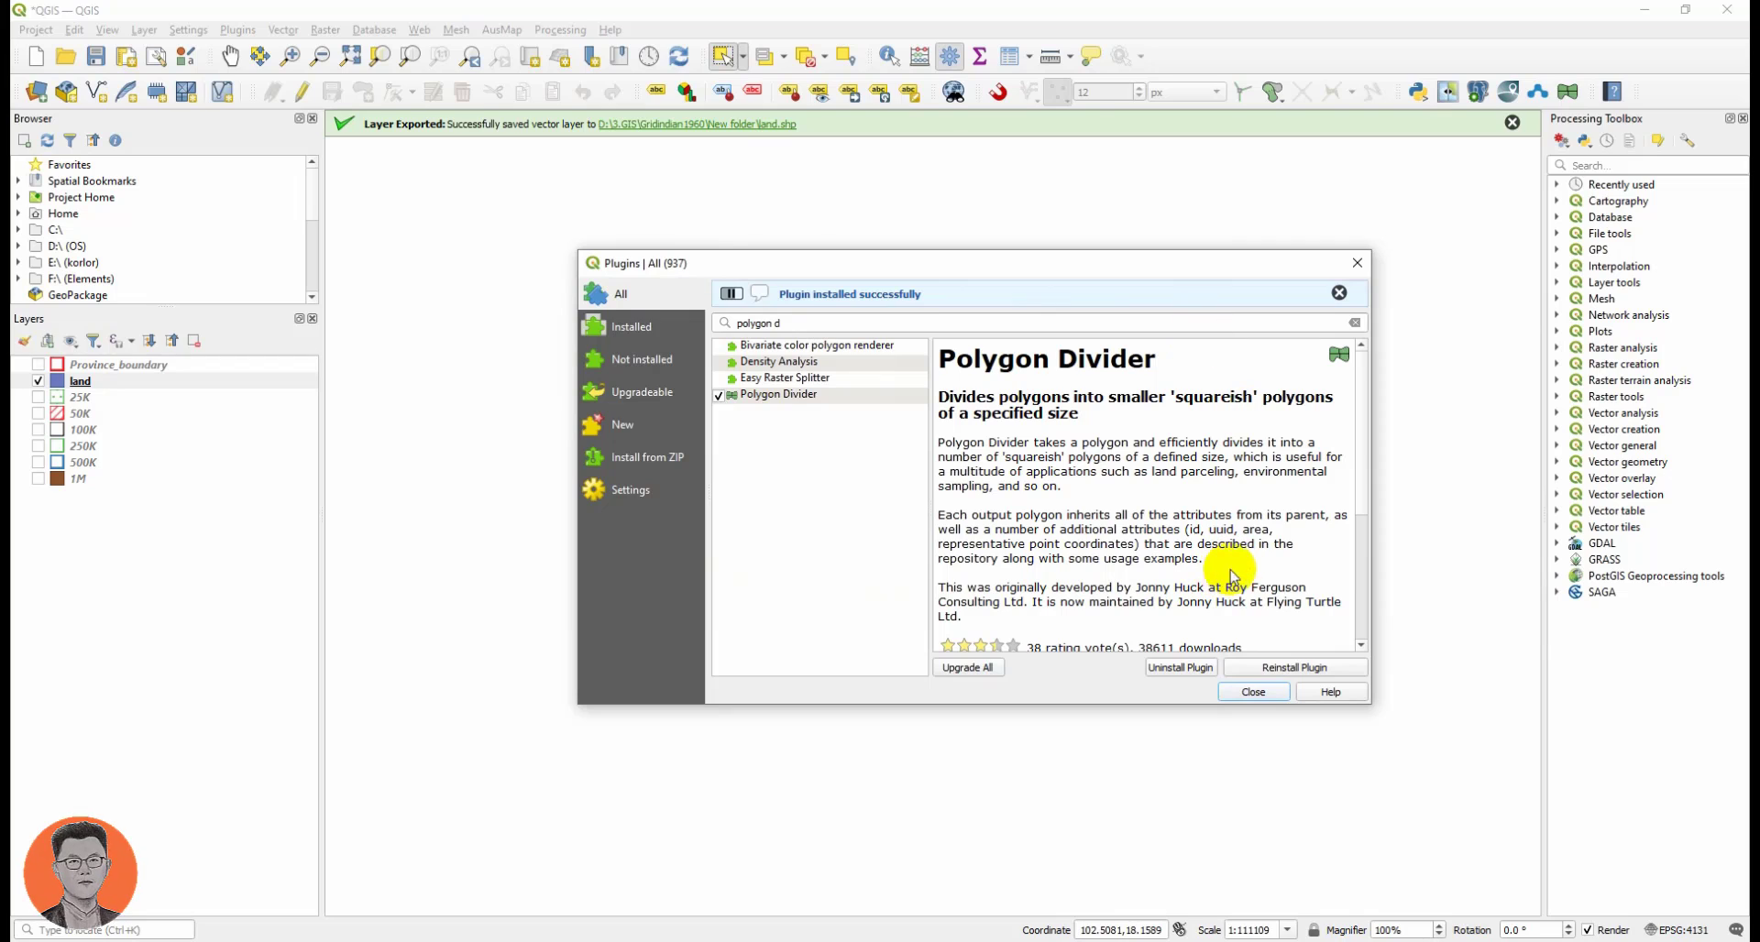
pyautogui.click(1253, 691)
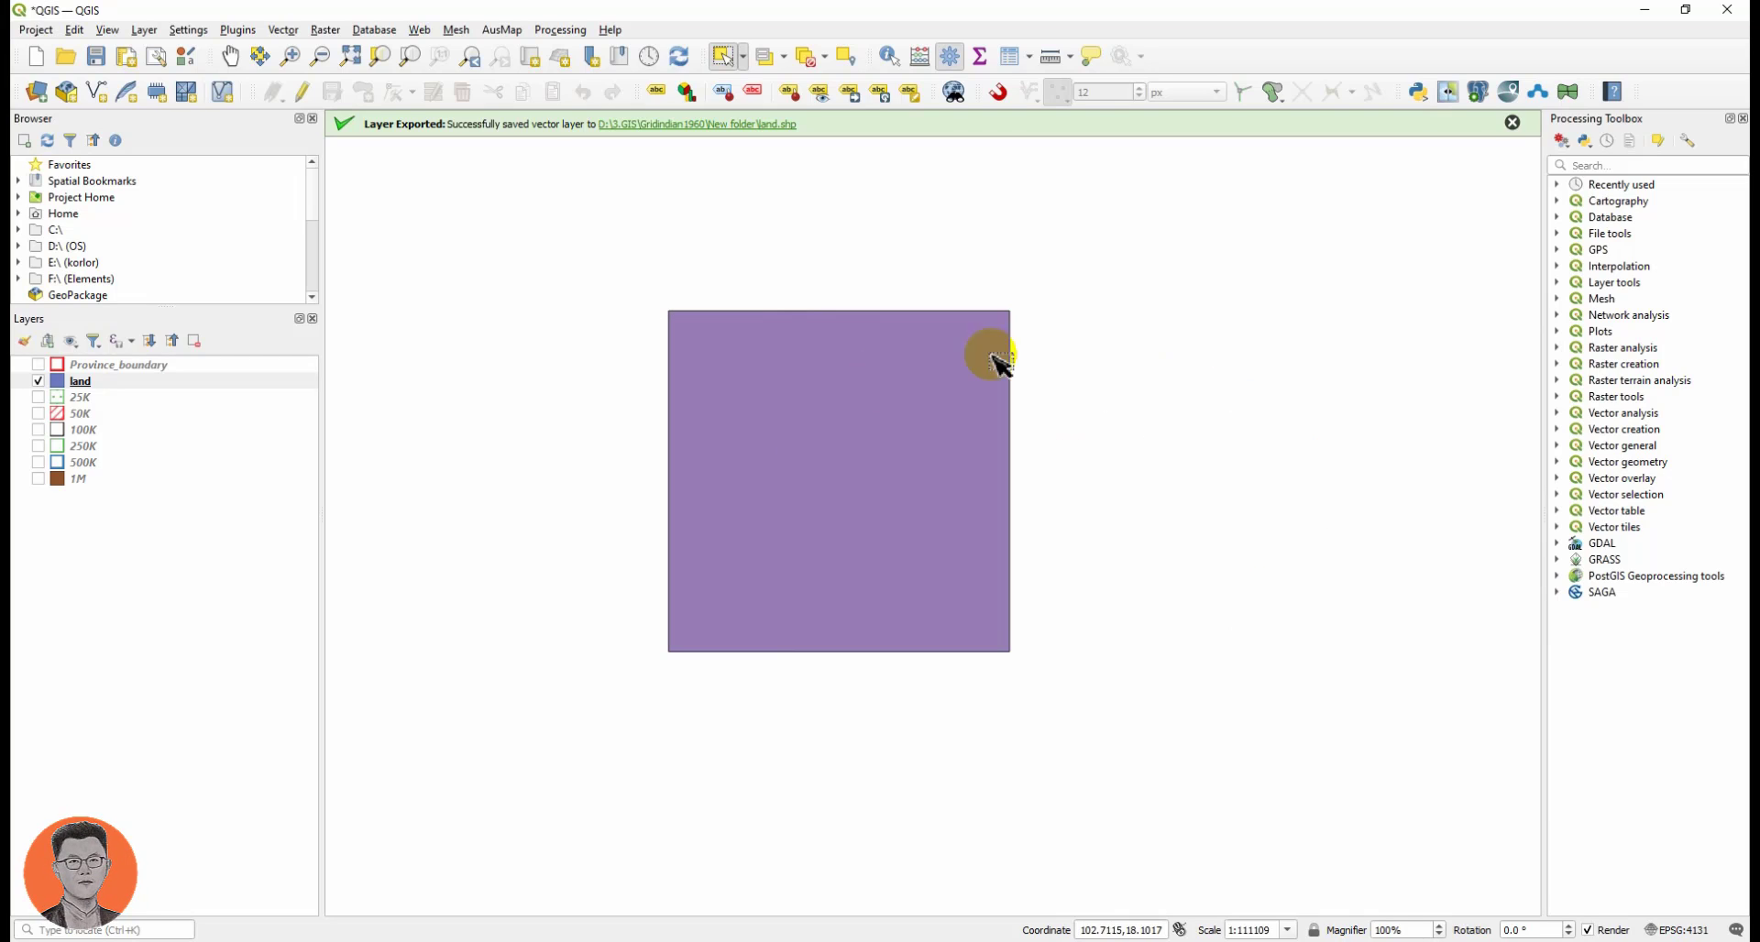
# Start Polygon Divider and choose land as the input layer.
pyautogui.click(1570, 92)
pyautogui.moveTo(849, 267); pyautogui.dragTo(690, 267)
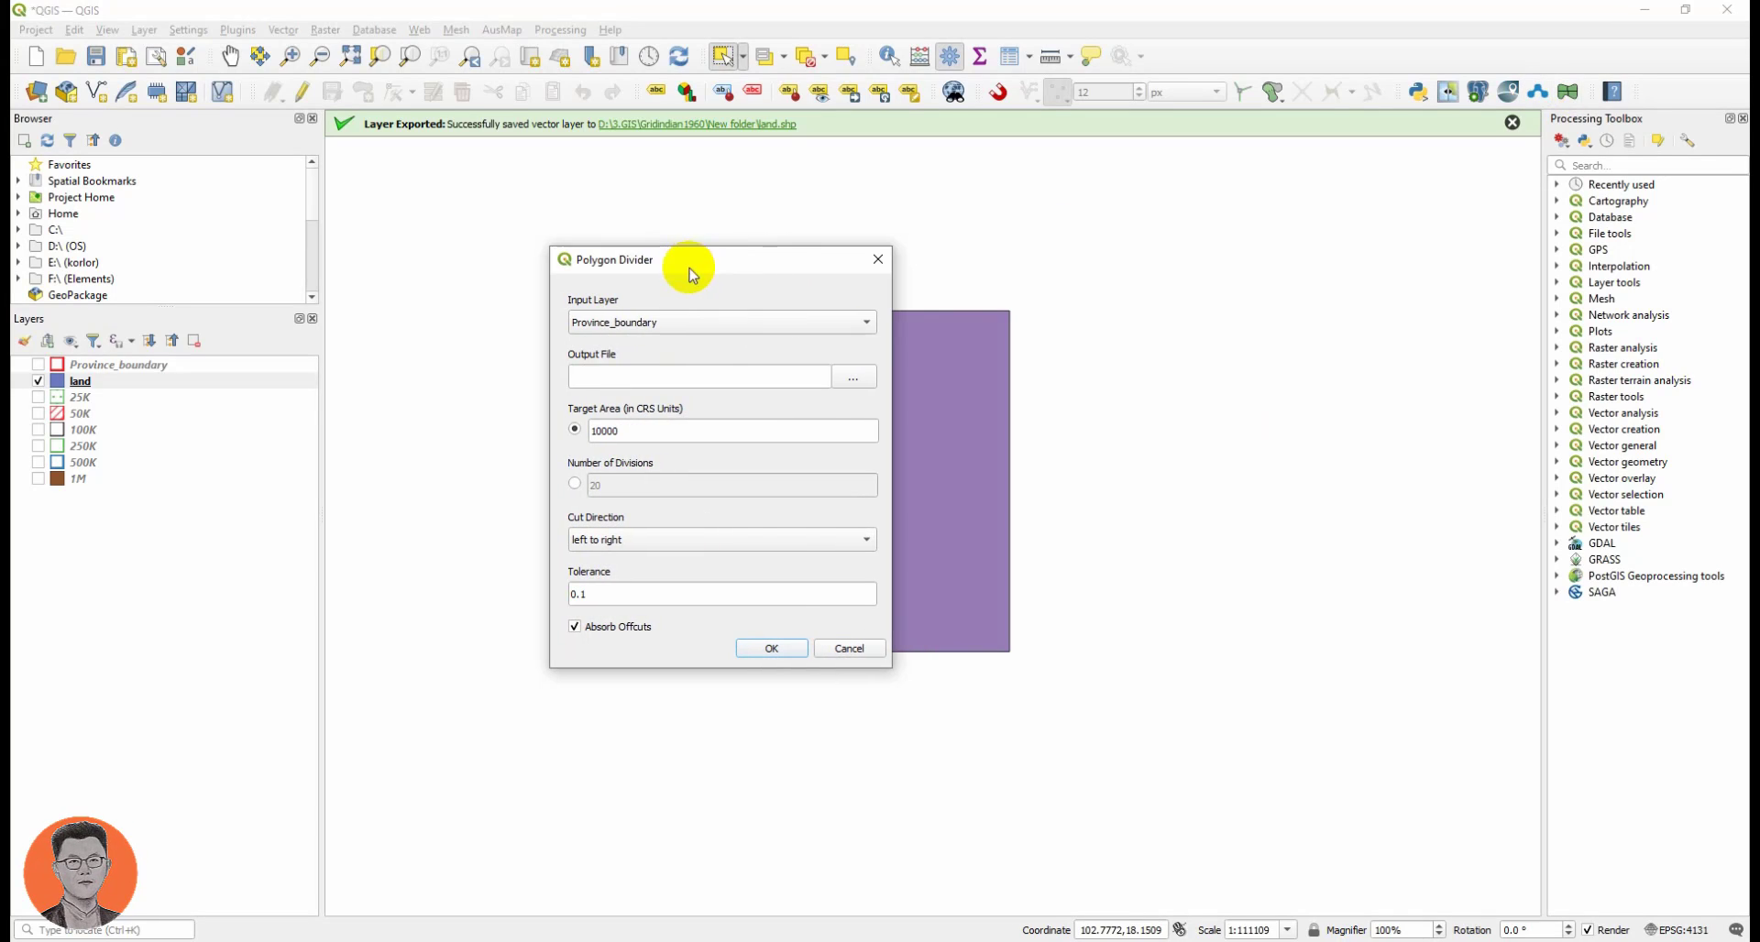
pyautogui.click(694, 328)
pyautogui.click(612, 342)
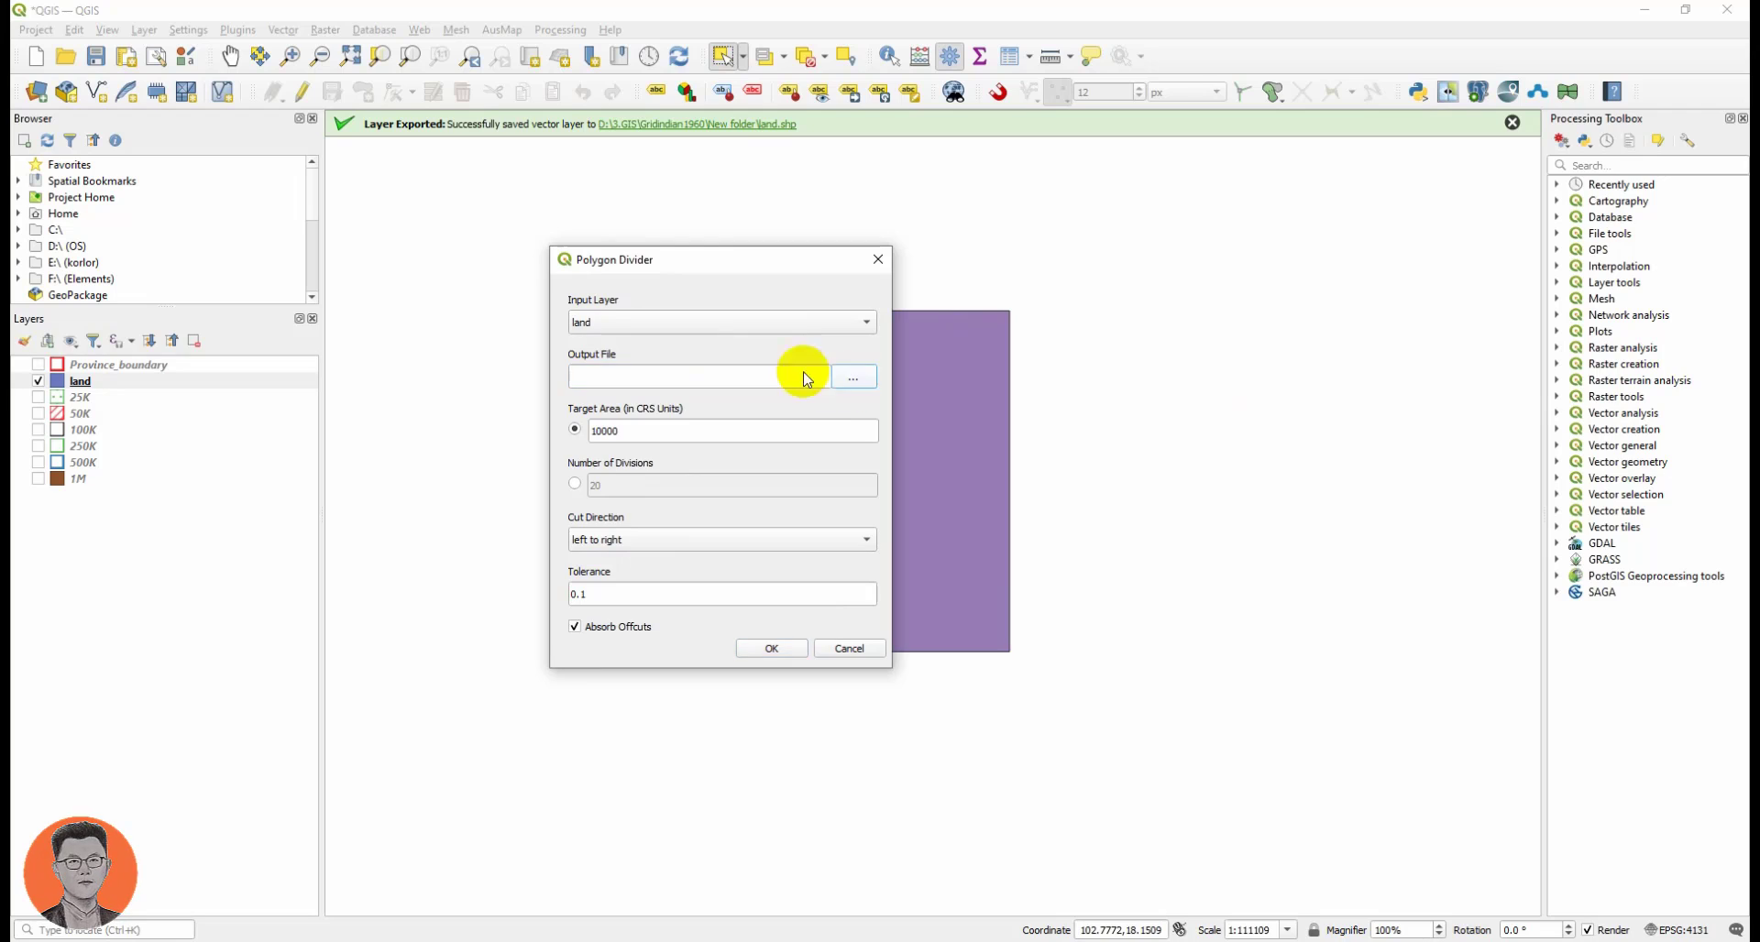
# Set the divider's output file to land_devide.shp in D:/3.GIS/Gridindian1960/New folder.
pyautogui.click(854, 377)
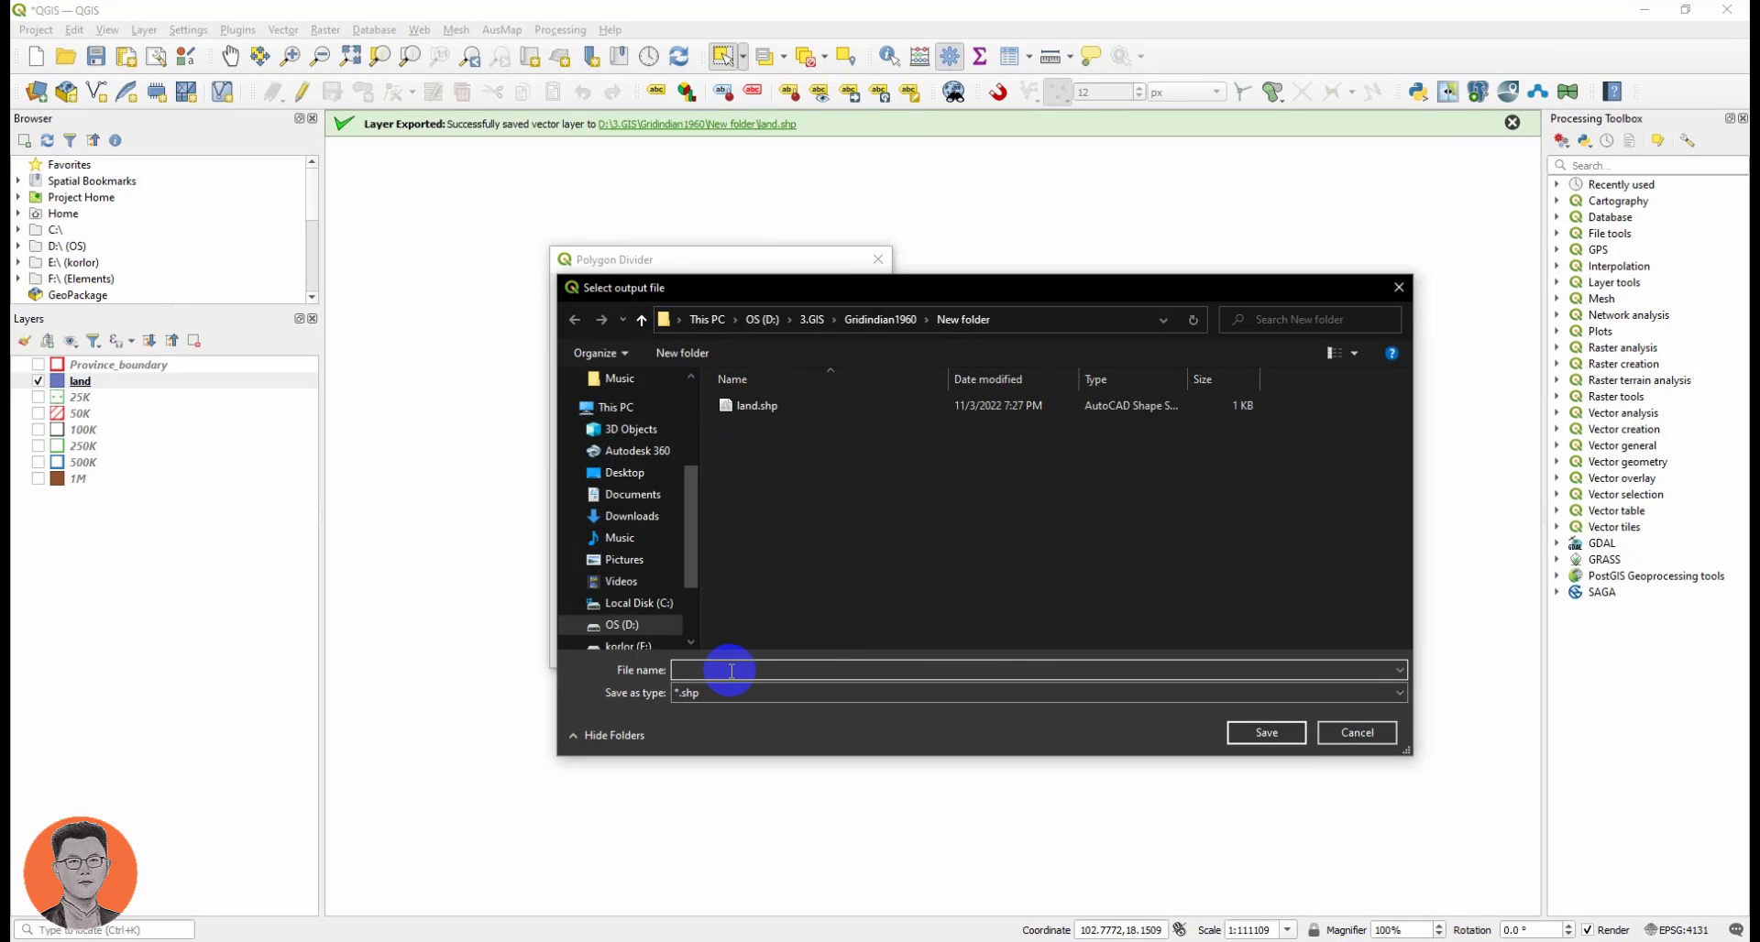
pyautogui.write('la')
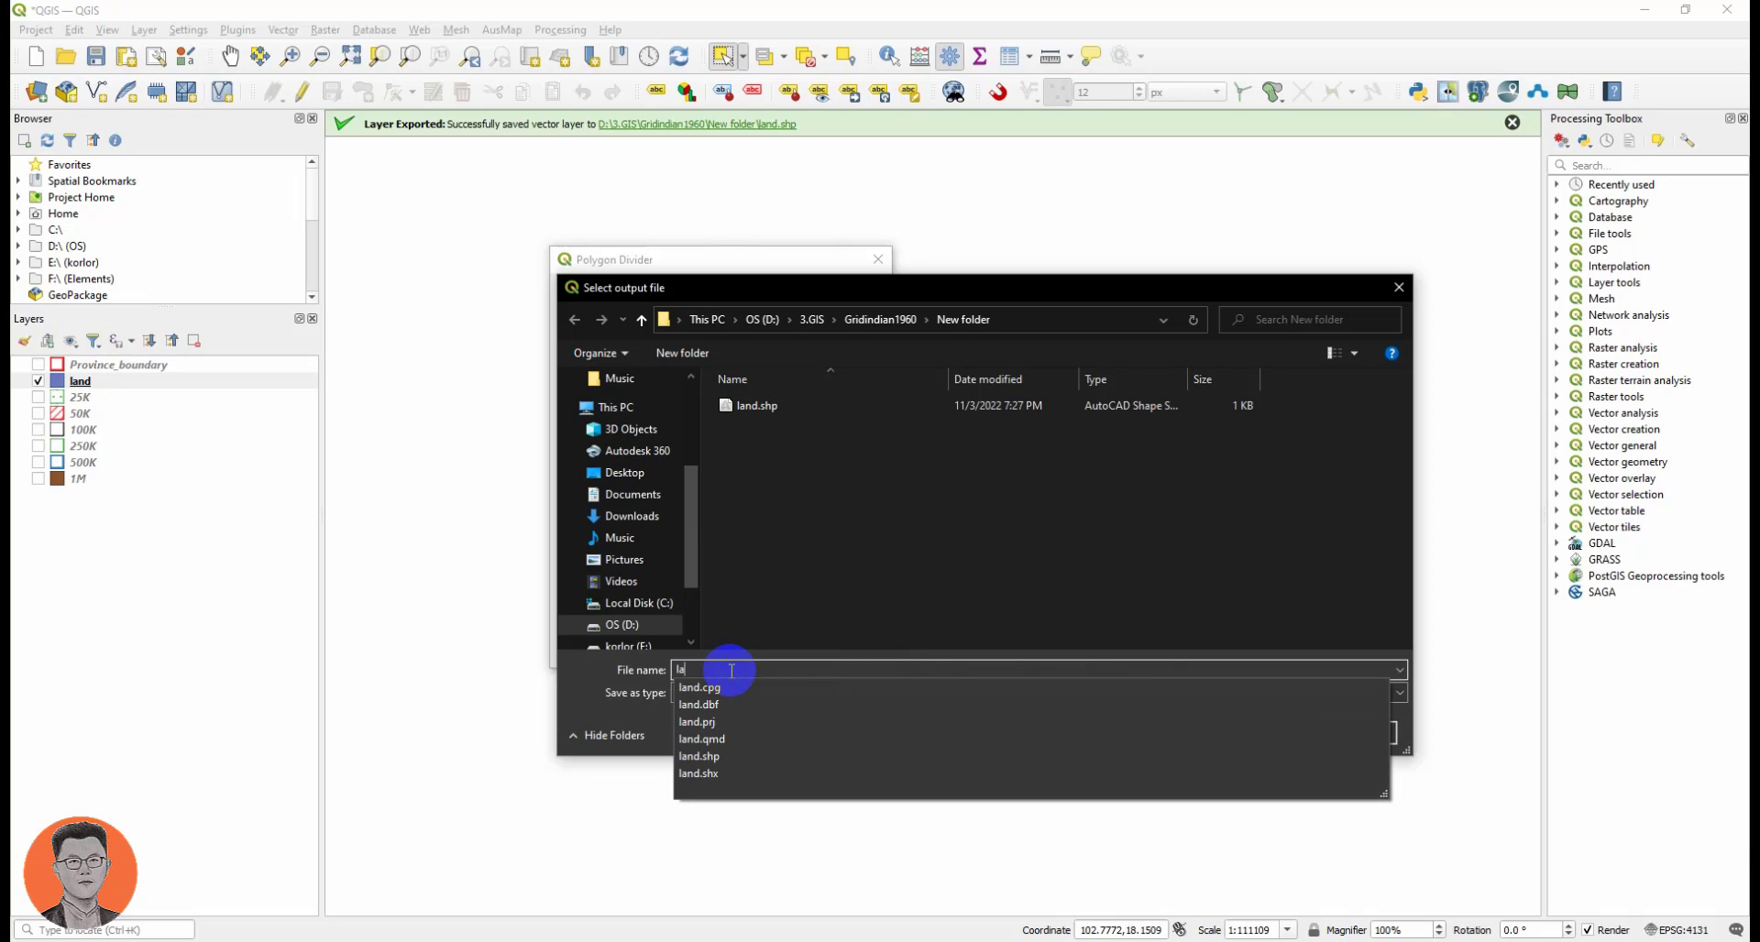
pyautogui.write('nd_')
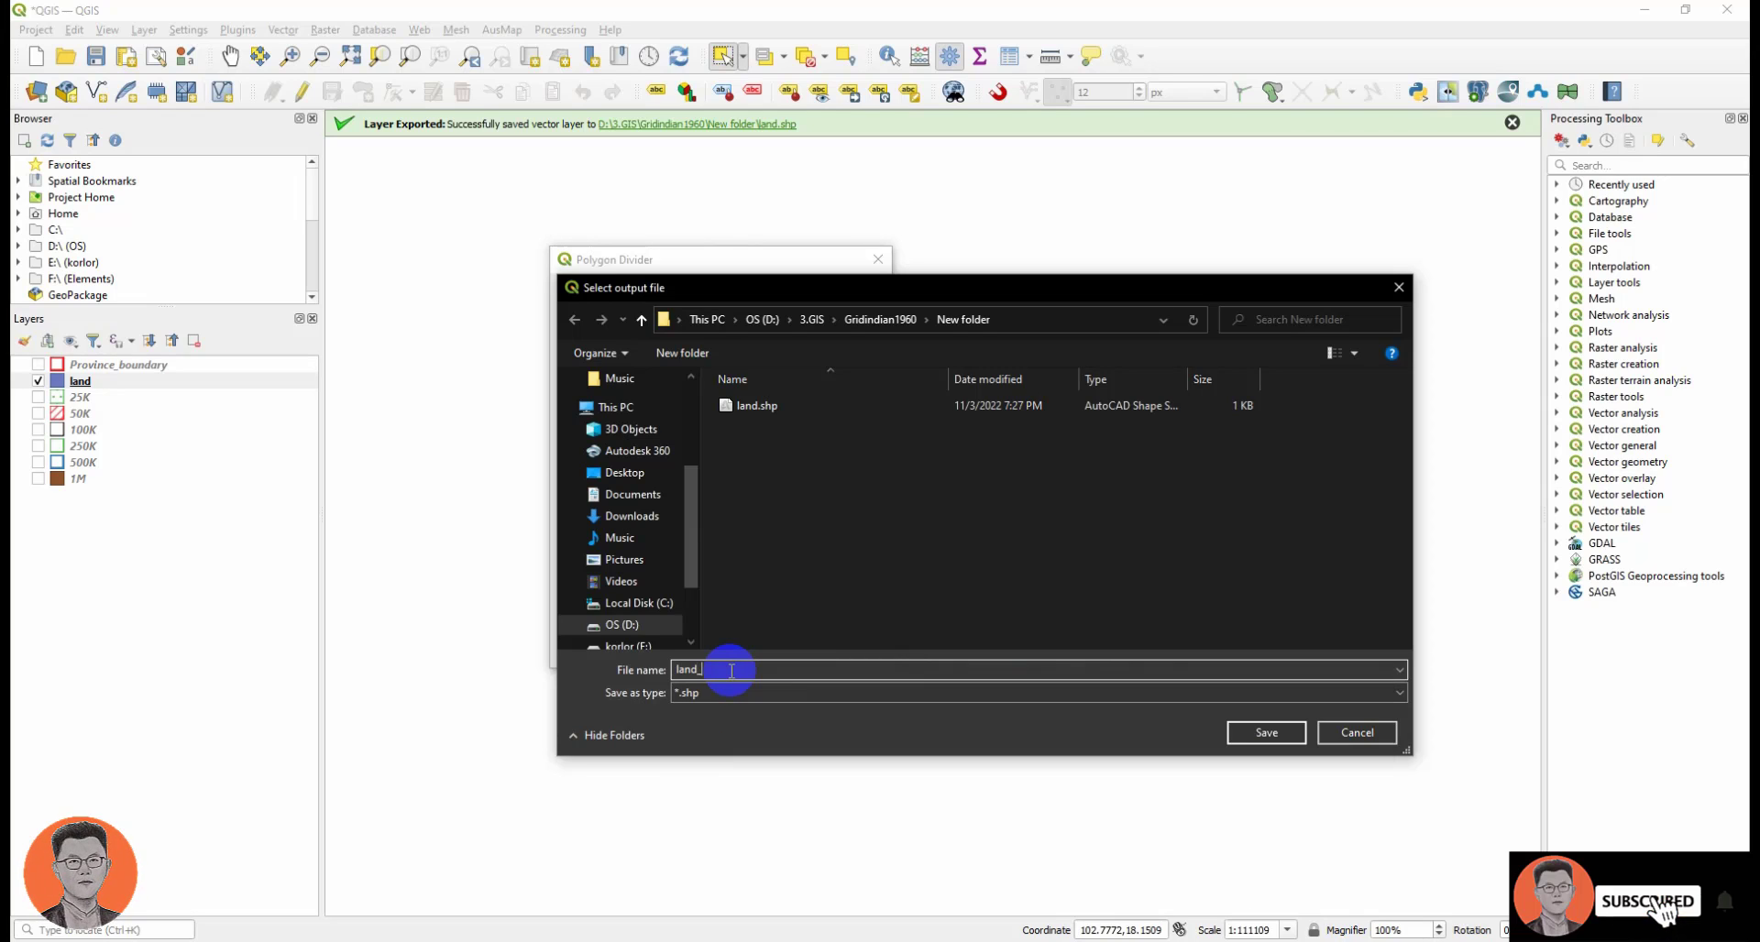
pyautogui.write('d')
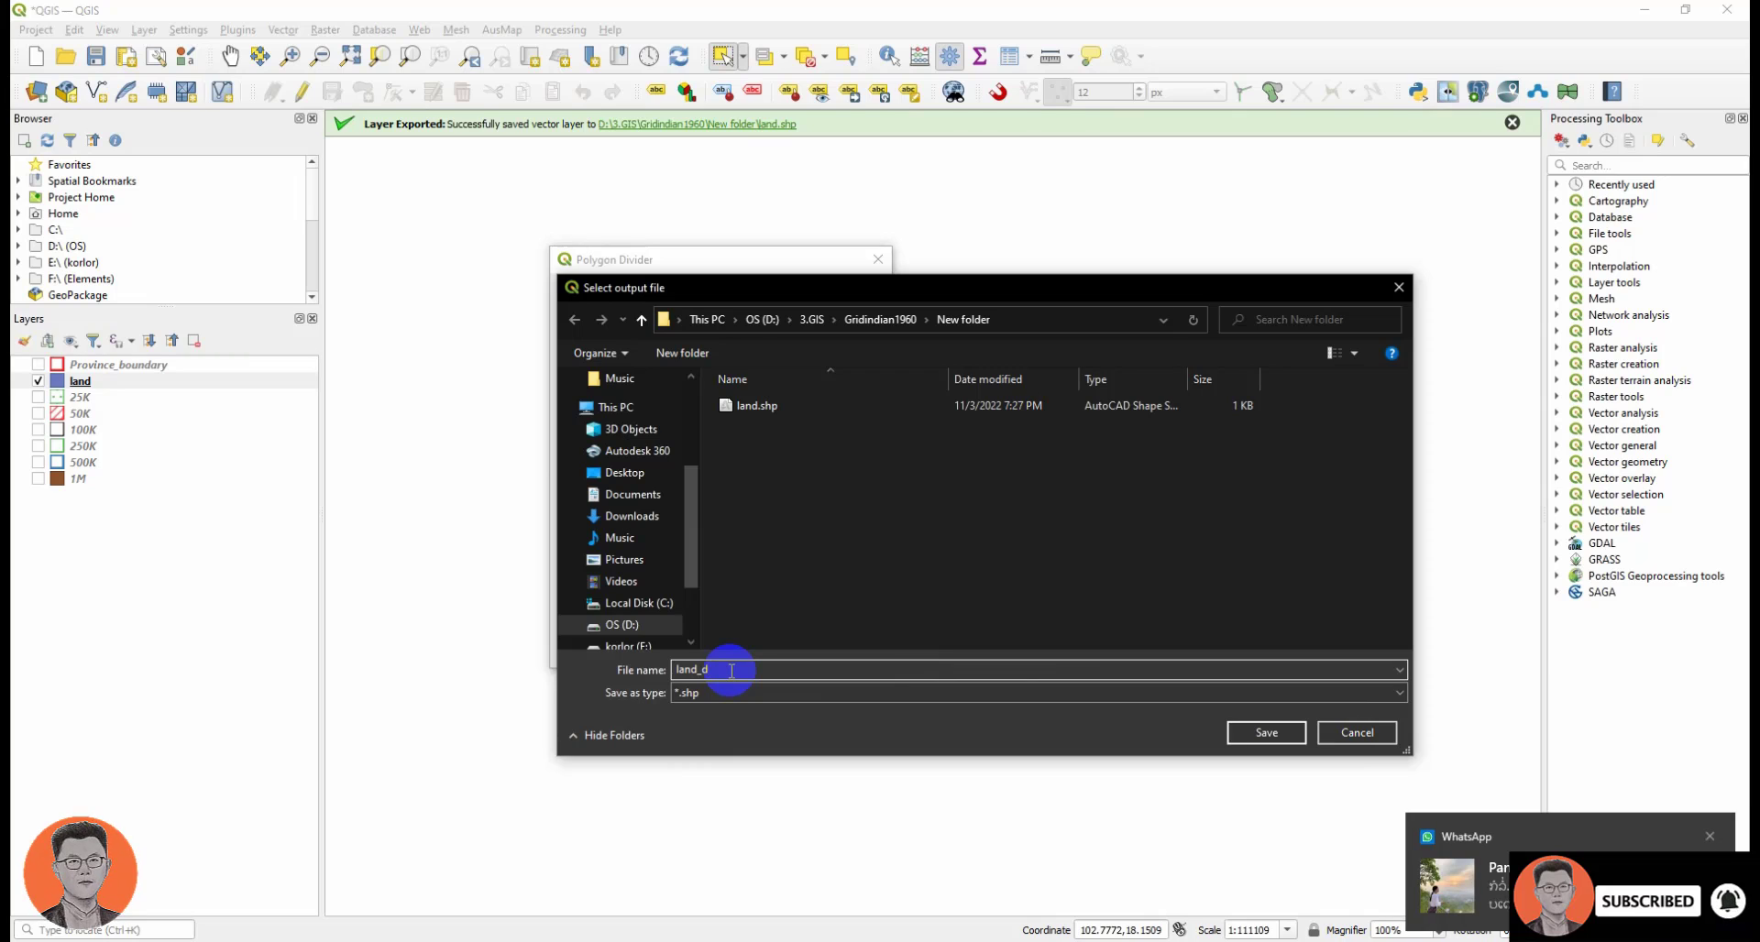
pyautogui.write('e')
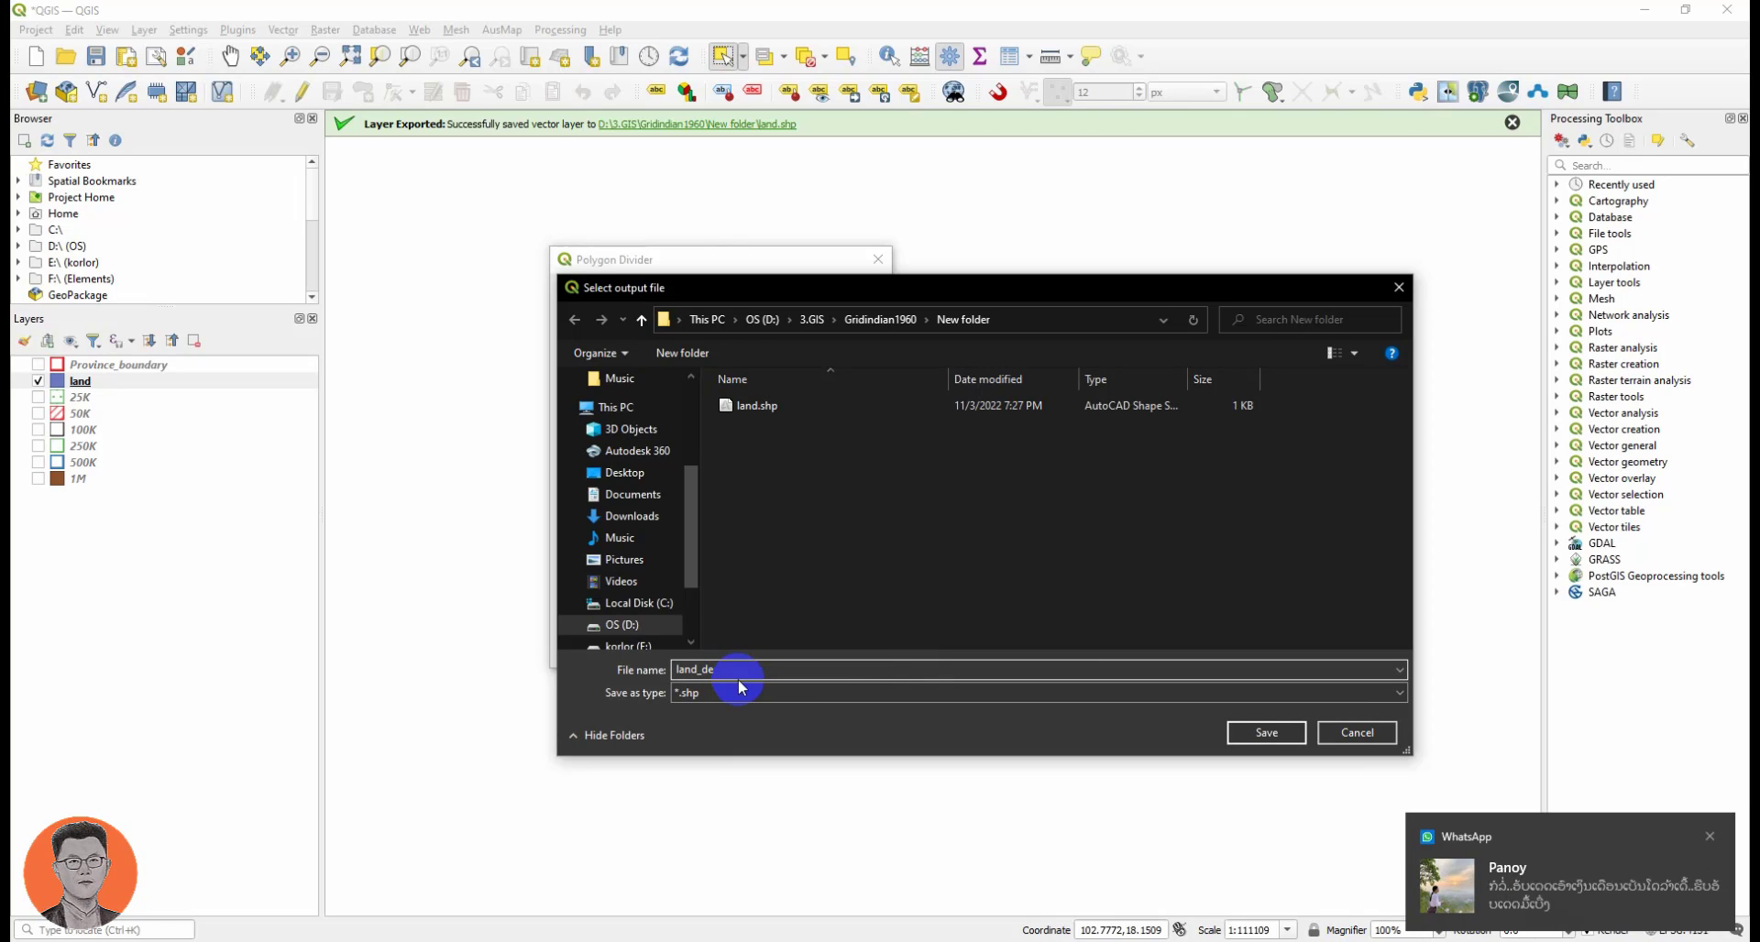
pyautogui.click(1708, 838)
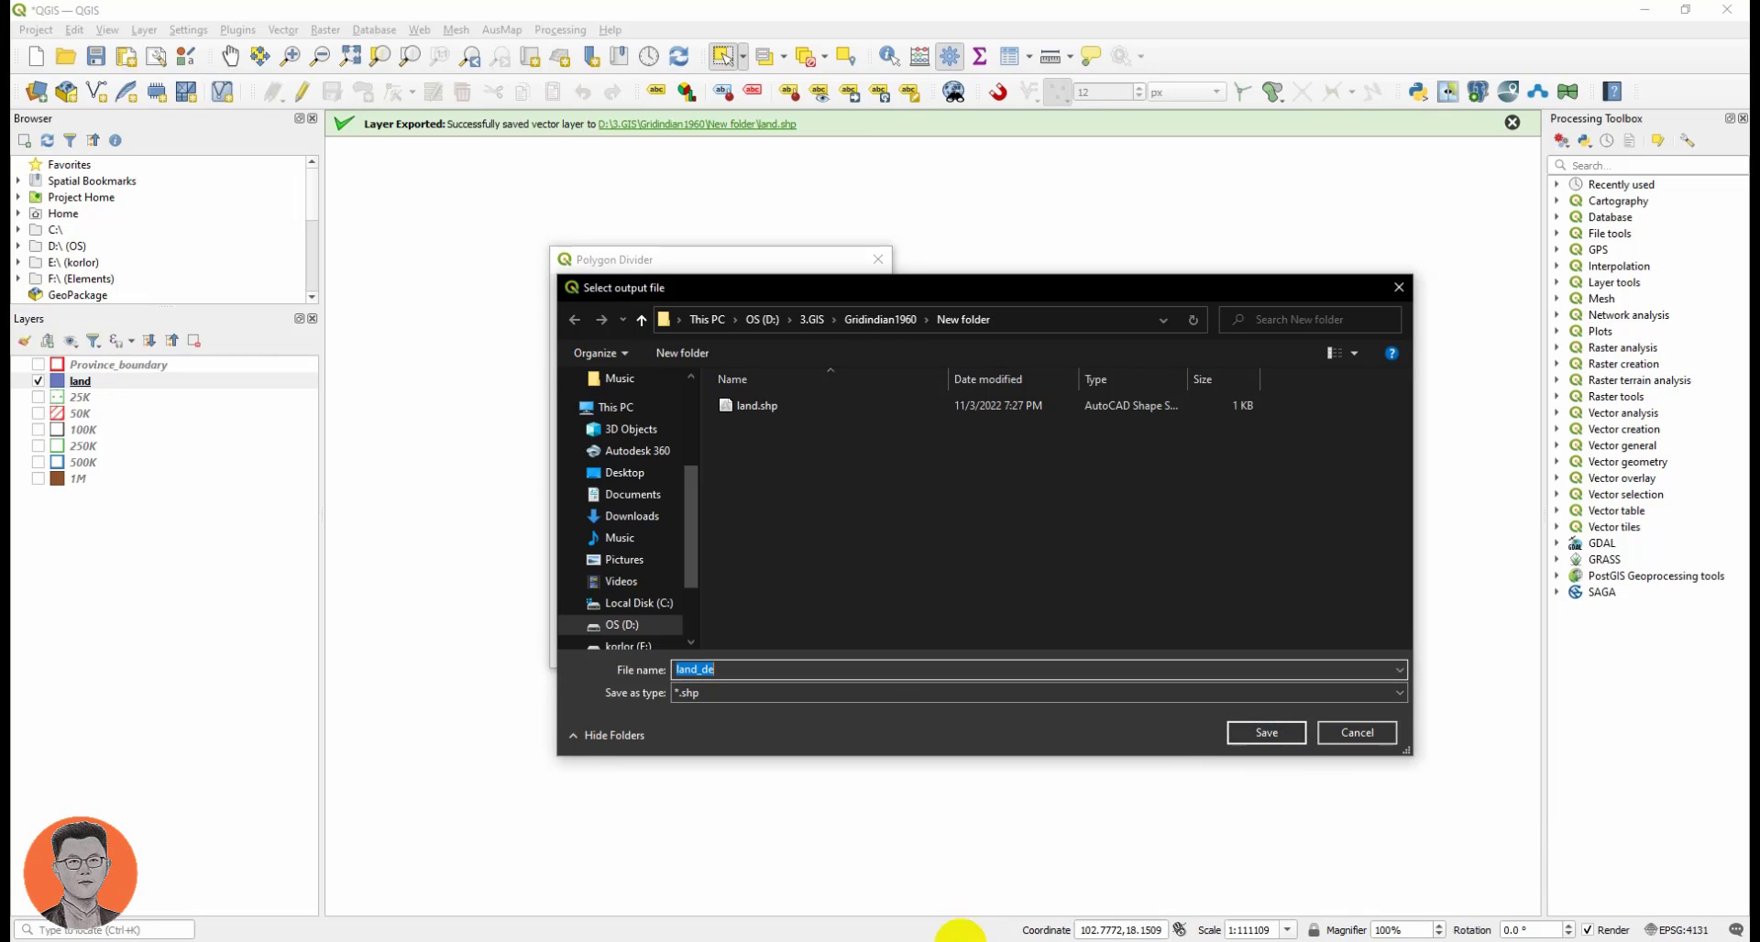
pyautogui.click(738, 669)
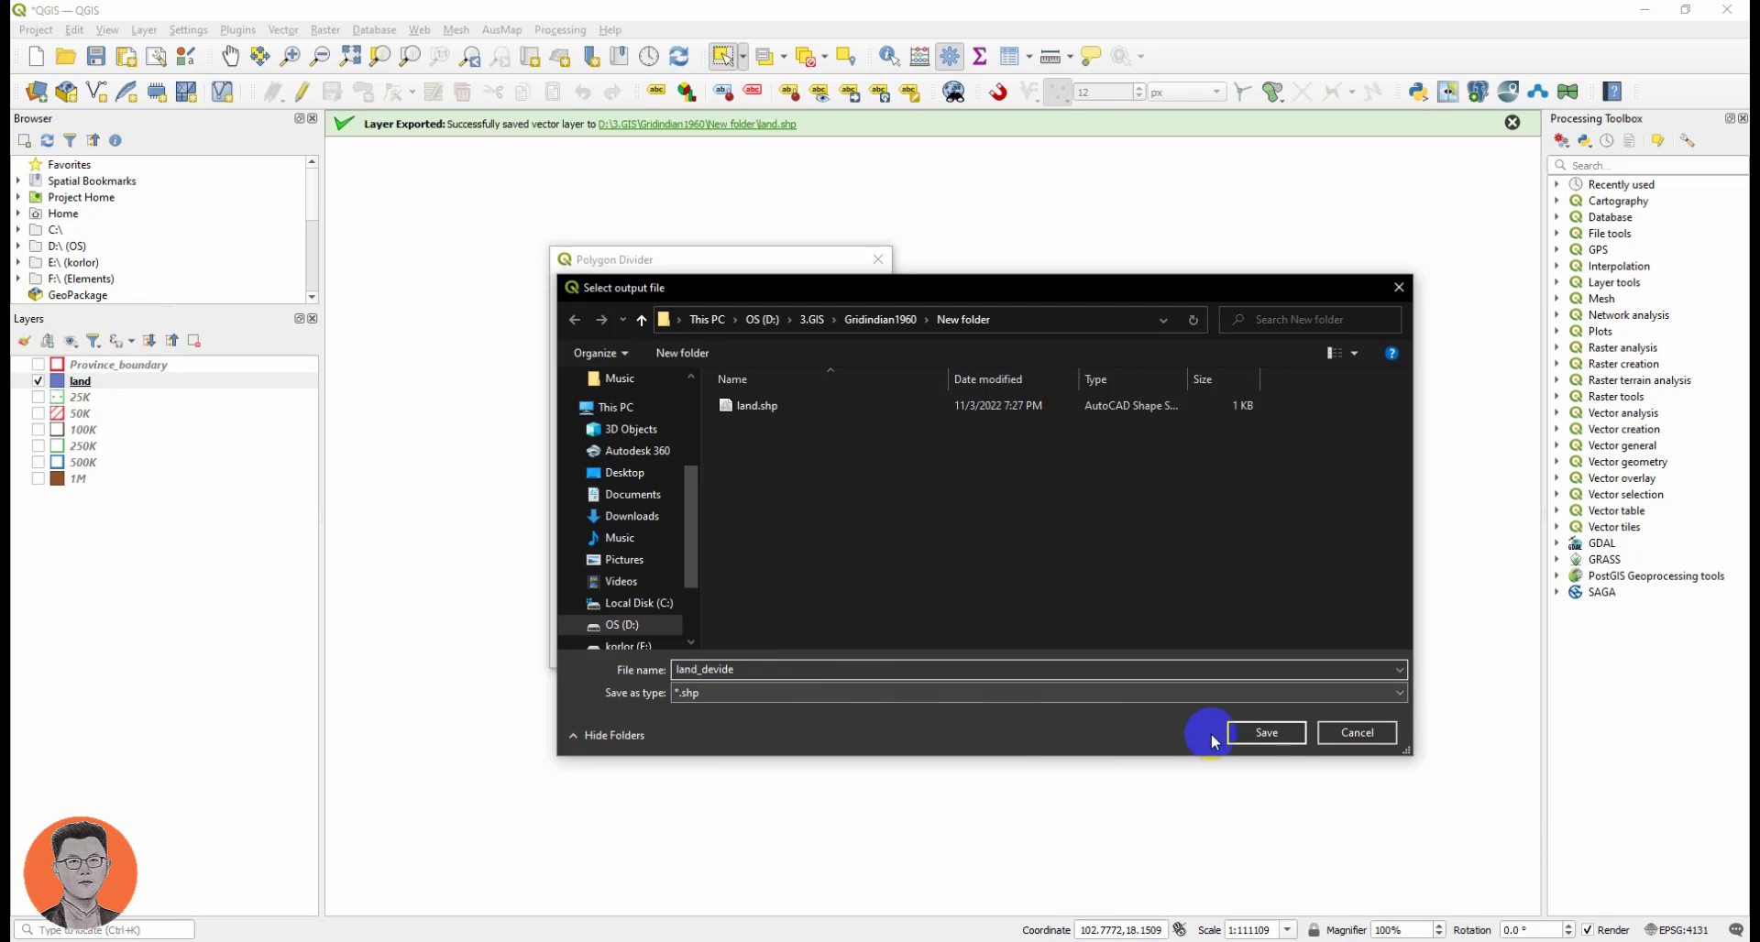
pyautogui.click(1260, 734)
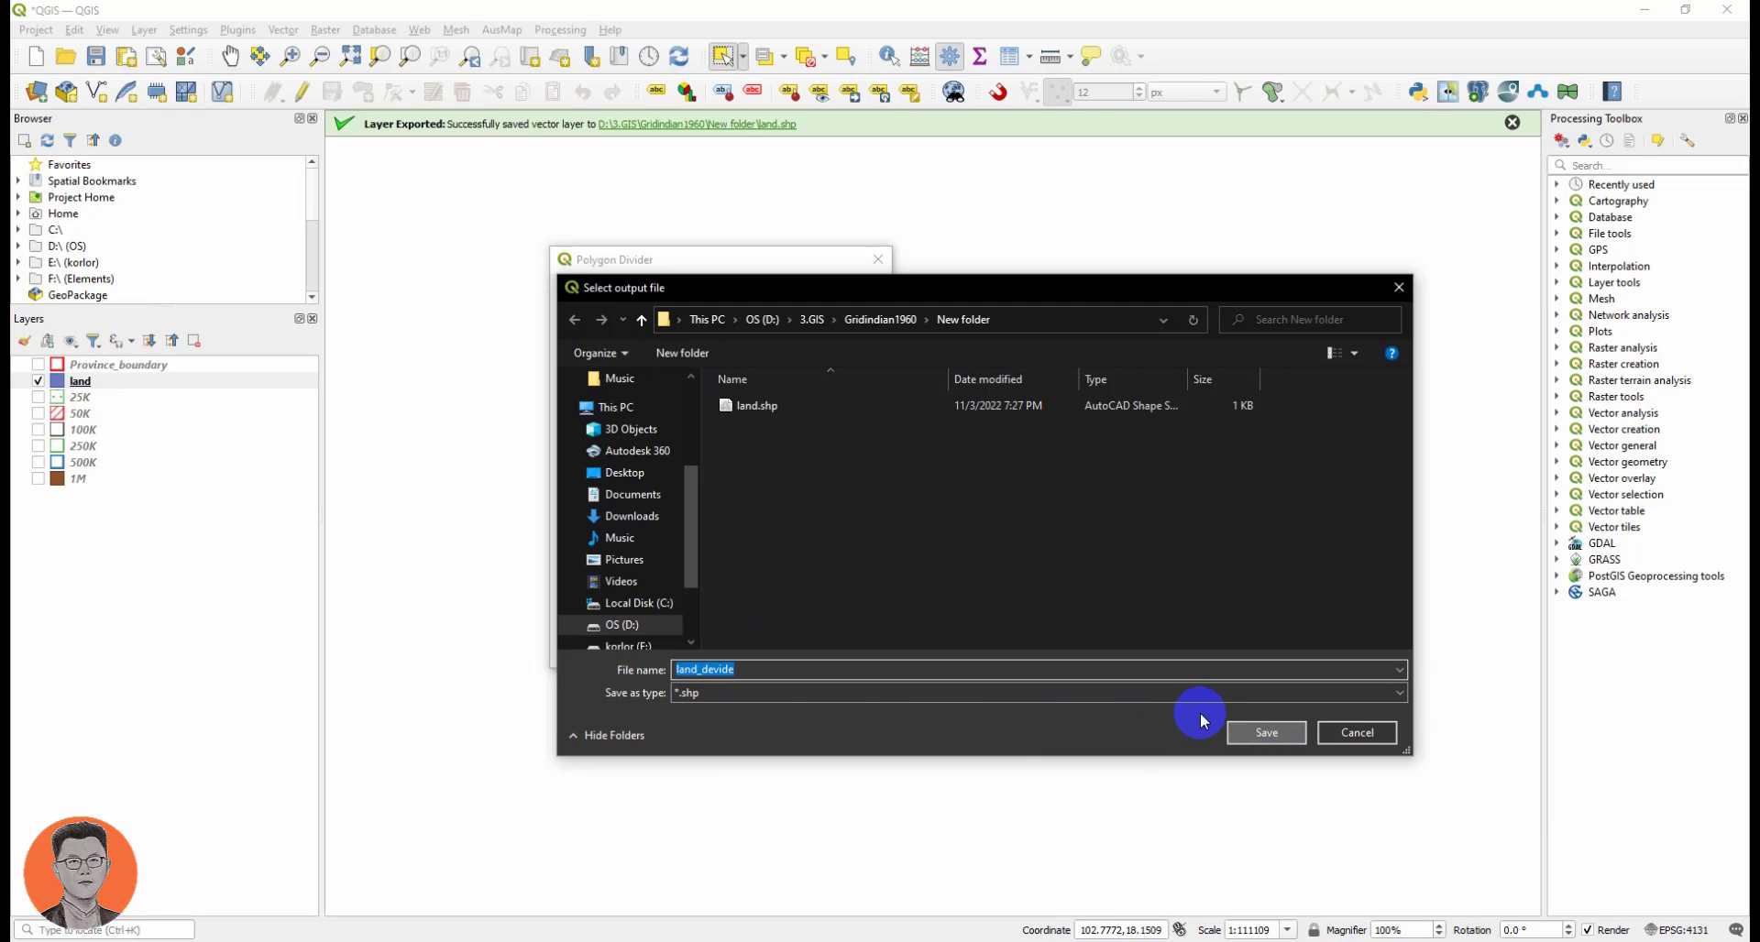
pyautogui.click(1265, 731)
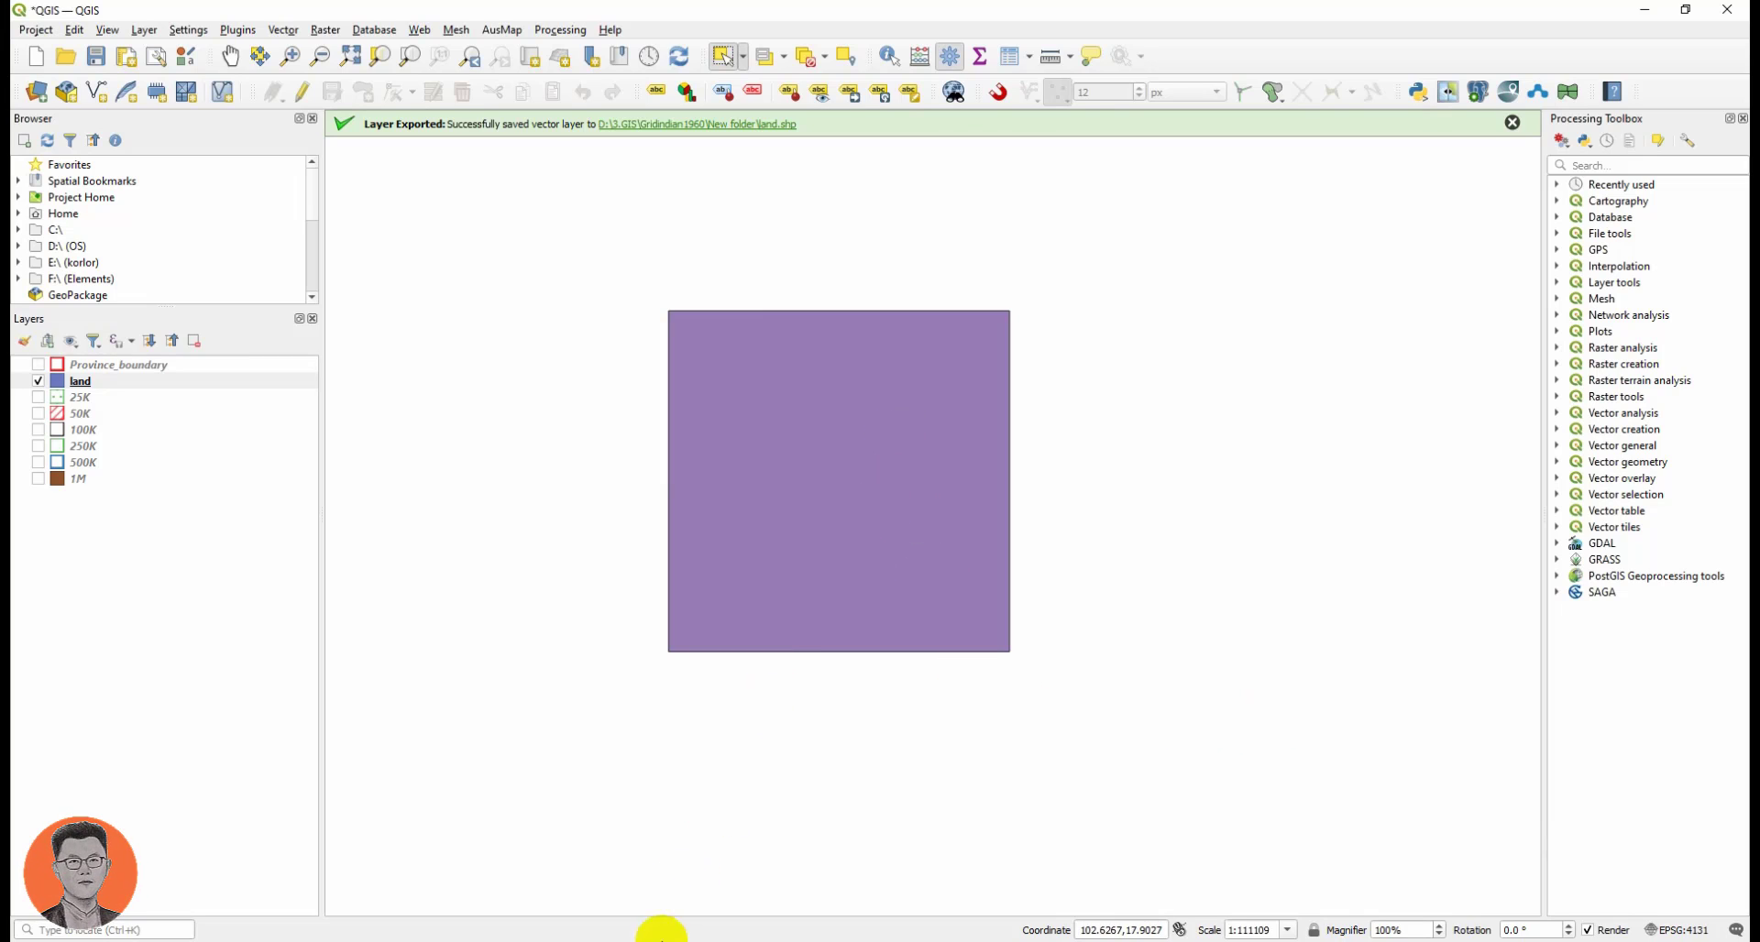
pyautogui.click(658, 939)
pyautogui.click(746, 894)
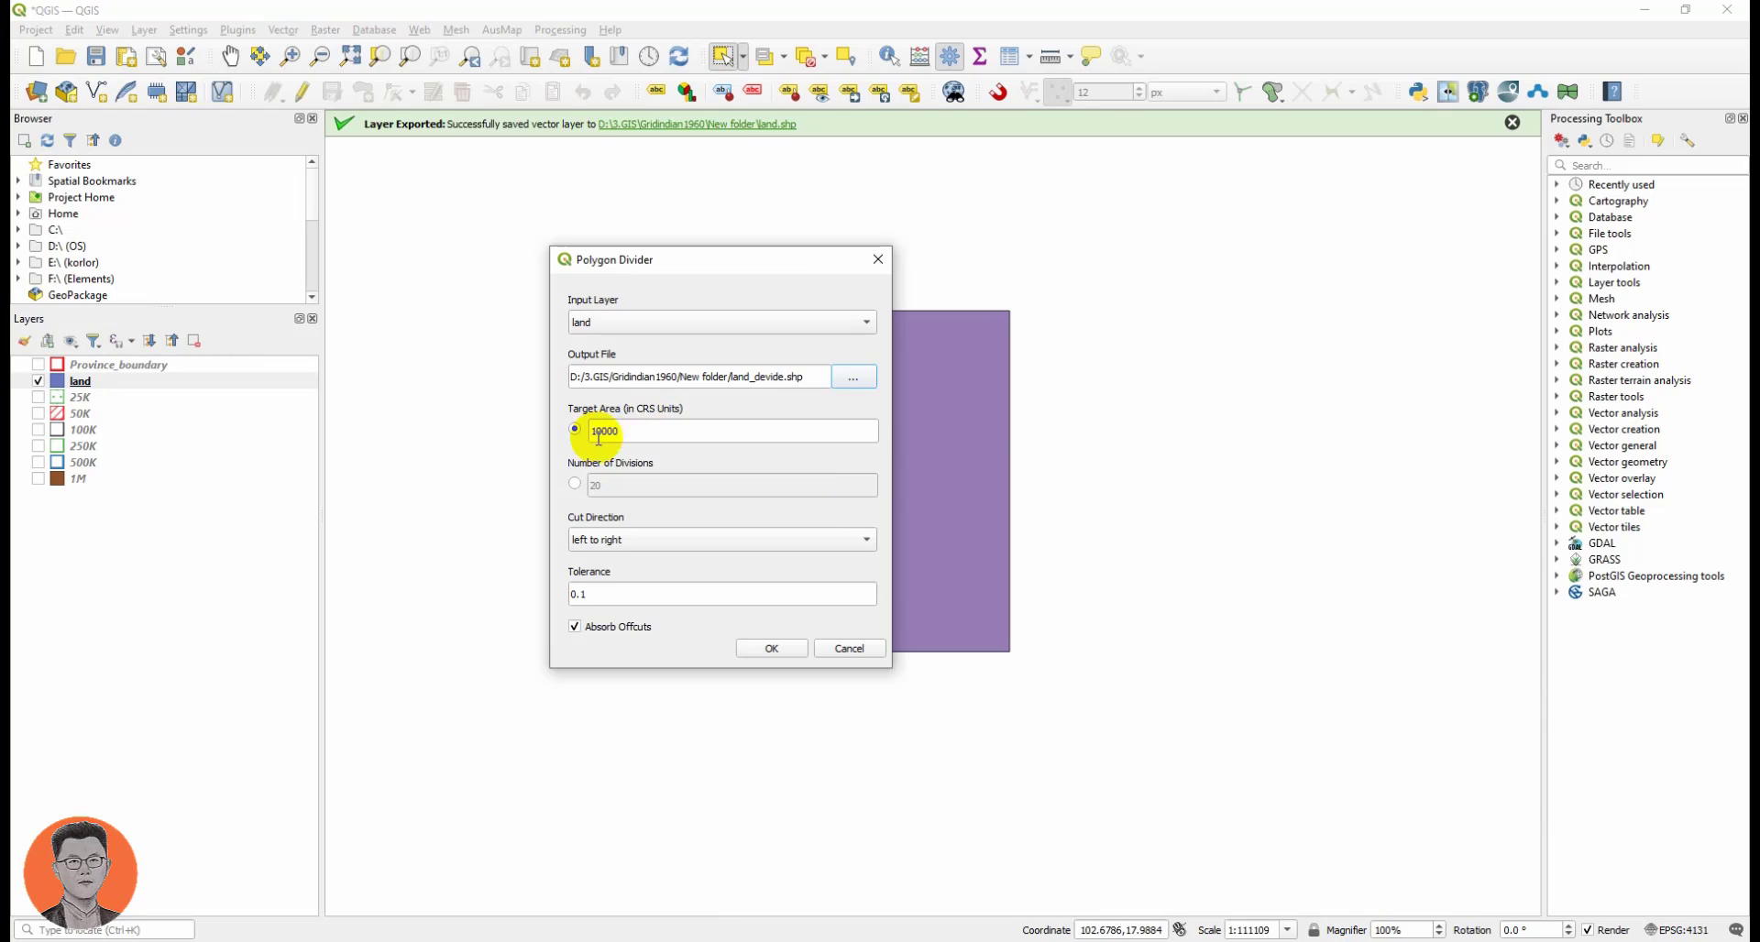
# Choose to divide the polygon by number of divisions instead of target area, using 20 divisions.
pyautogui.moveTo(629, 431); pyautogui.dragTo(569, 431)
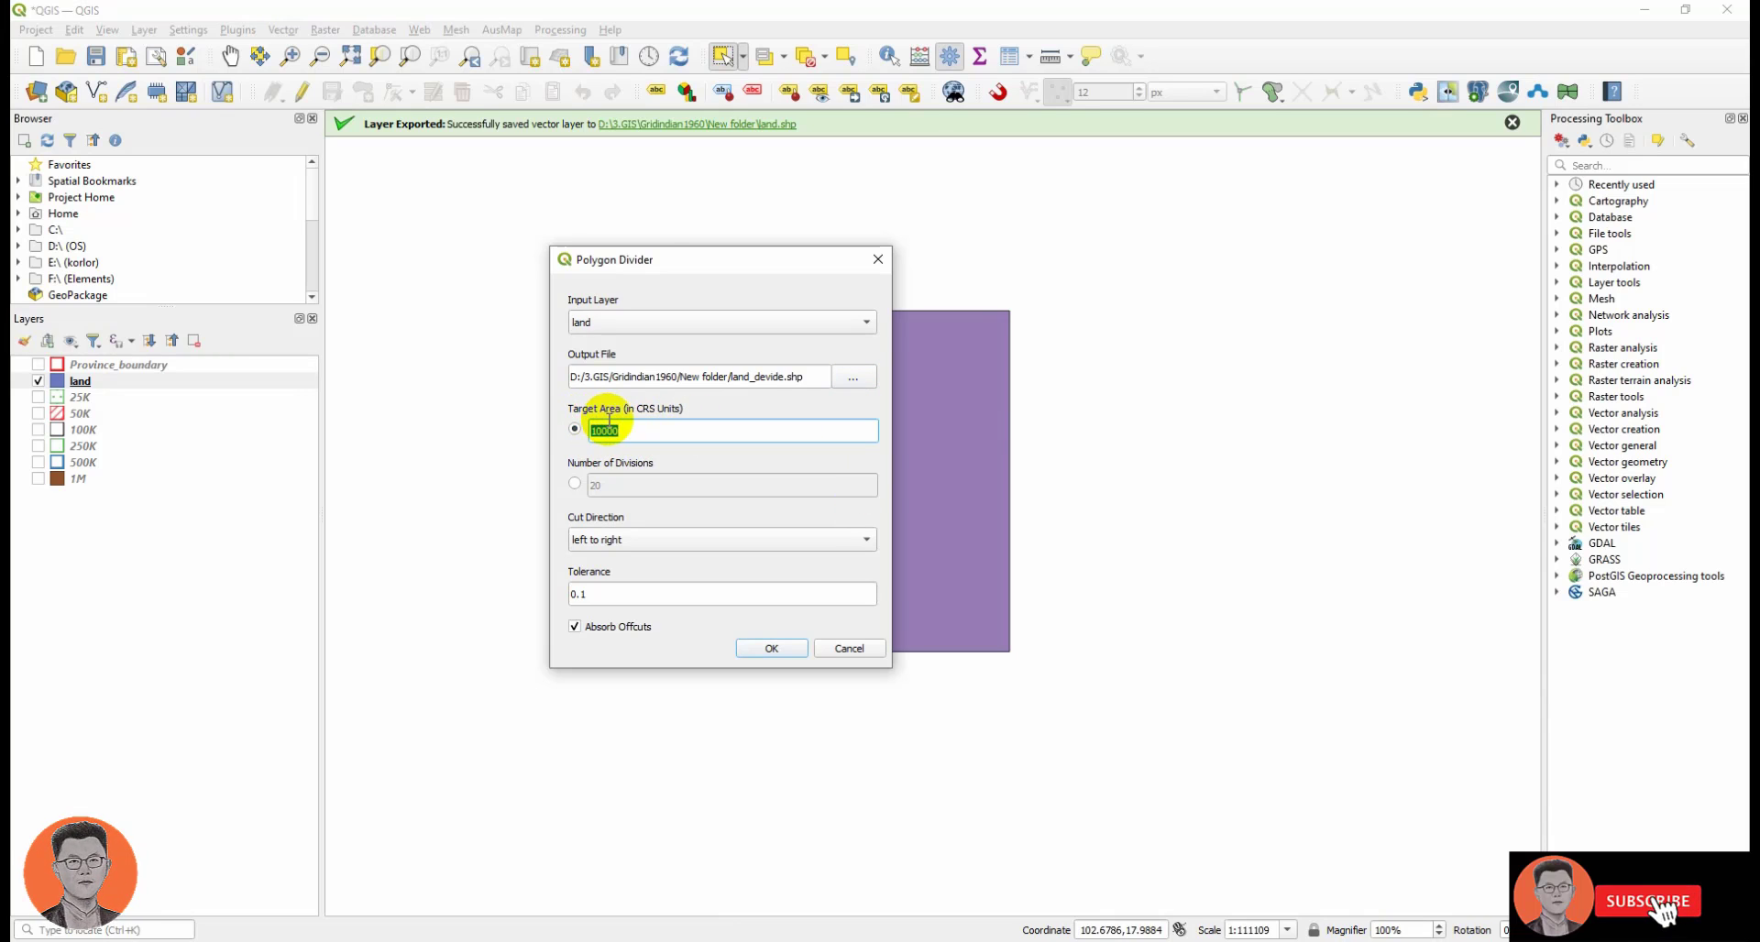
pyautogui.click(573, 483)
pyautogui.moveTo(601, 486); pyautogui.dragTo(568, 486)
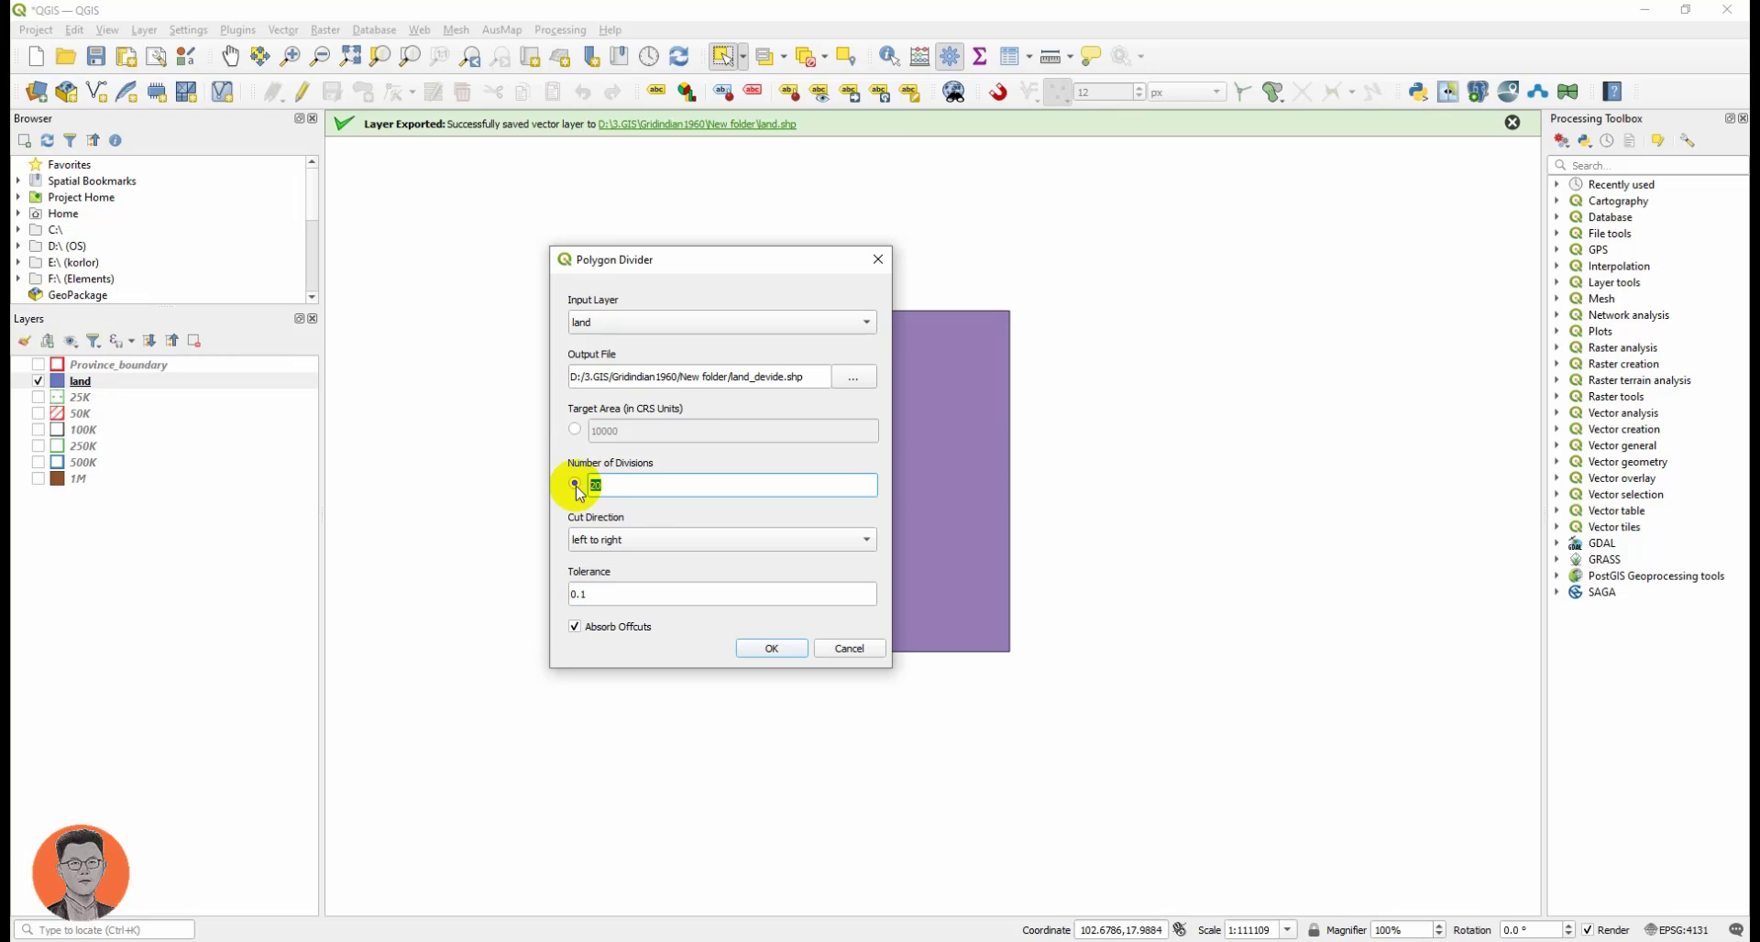
pyautogui.click(573, 431)
pyautogui.moveTo(641, 431); pyautogui.dragTo(597, 431)
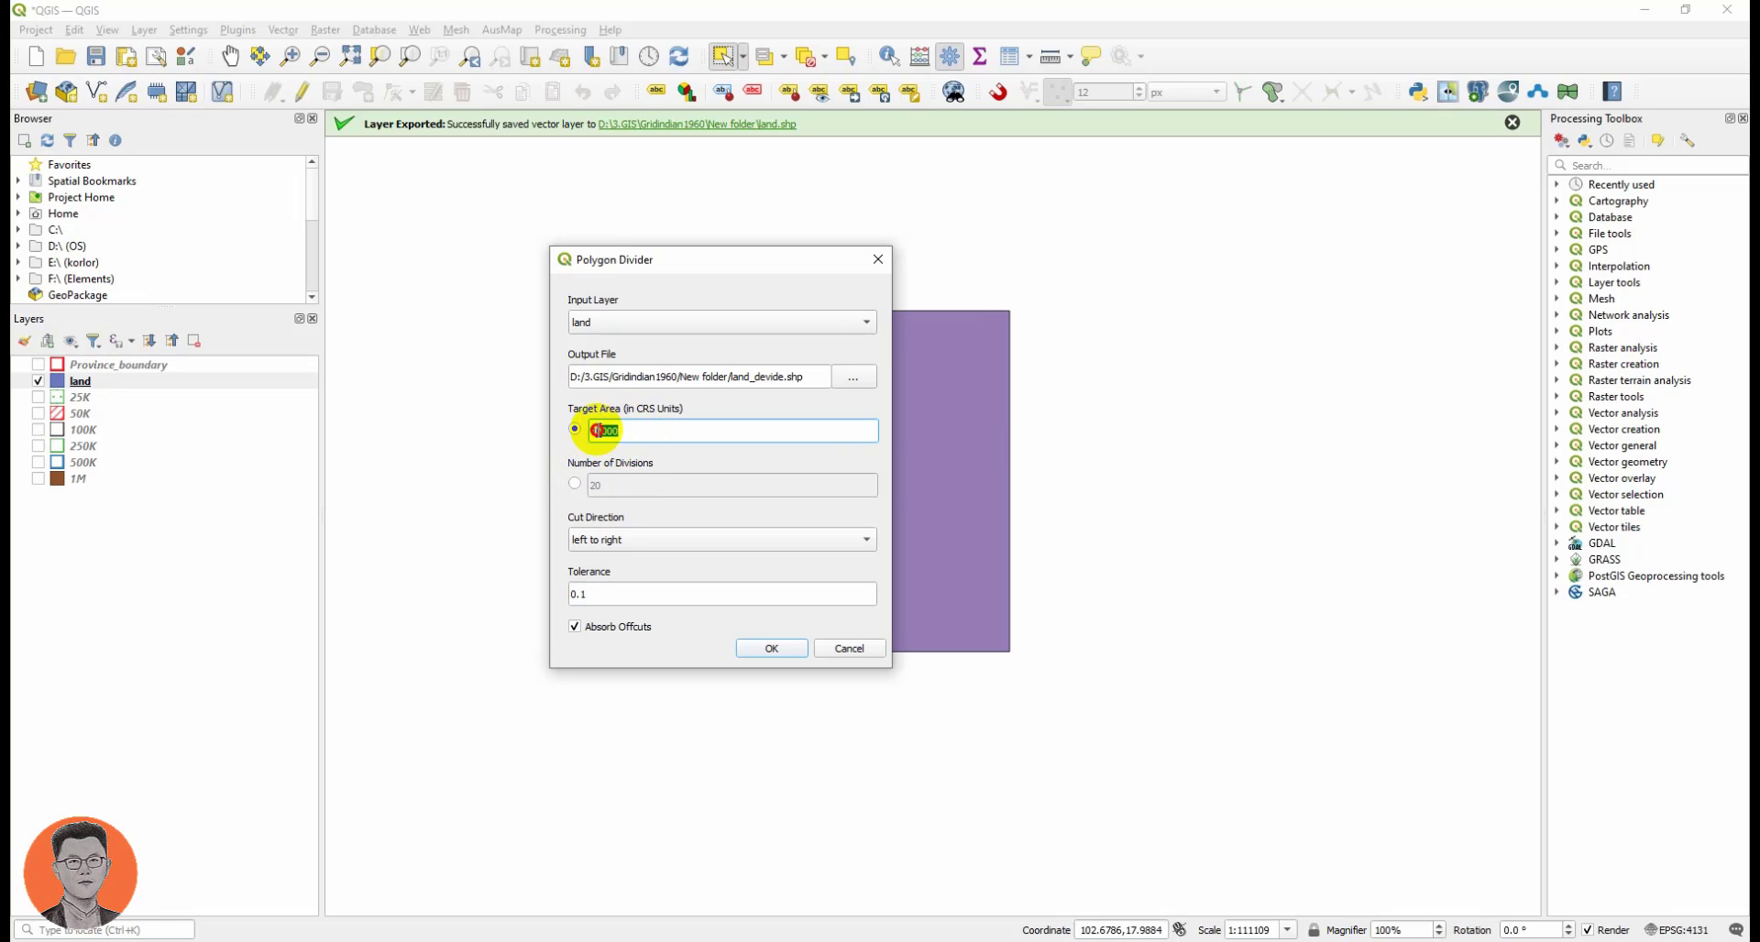
pyautogui.click(610, 434)
pyautogui.click(575, 484)
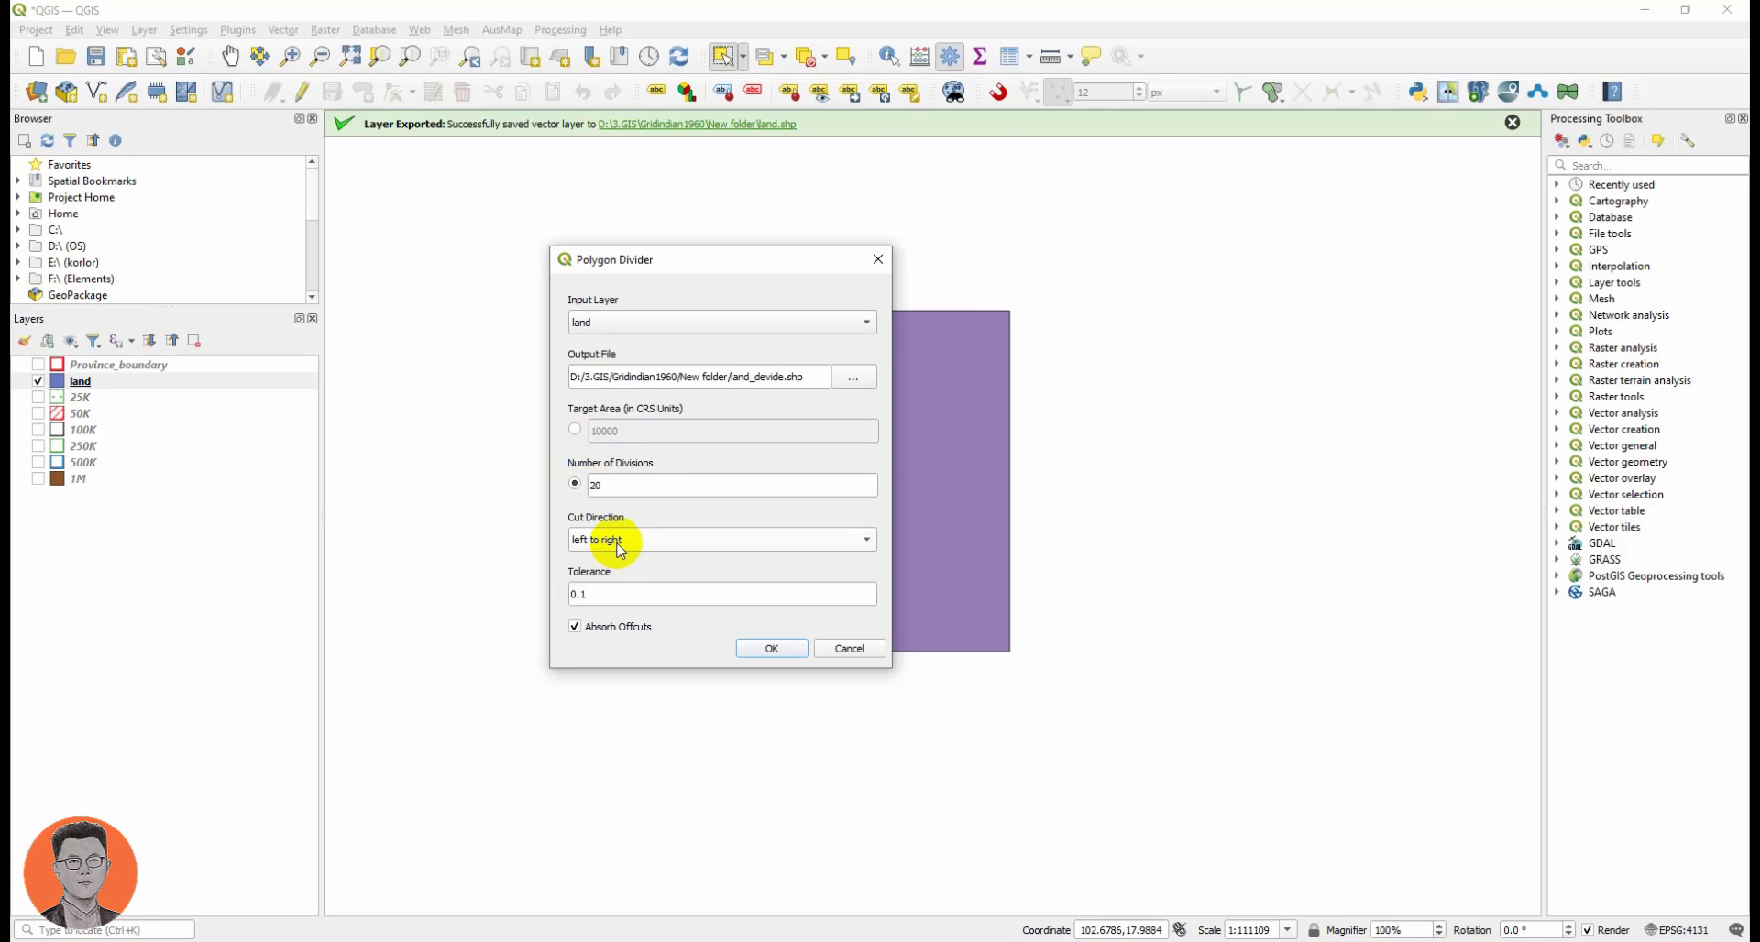
# Keep the left to right cut direction, disable Absorb Offcuts, and try to run the division of the land layer.
pyautogui.click(615, 542)
pyautogui.click(600, 539)
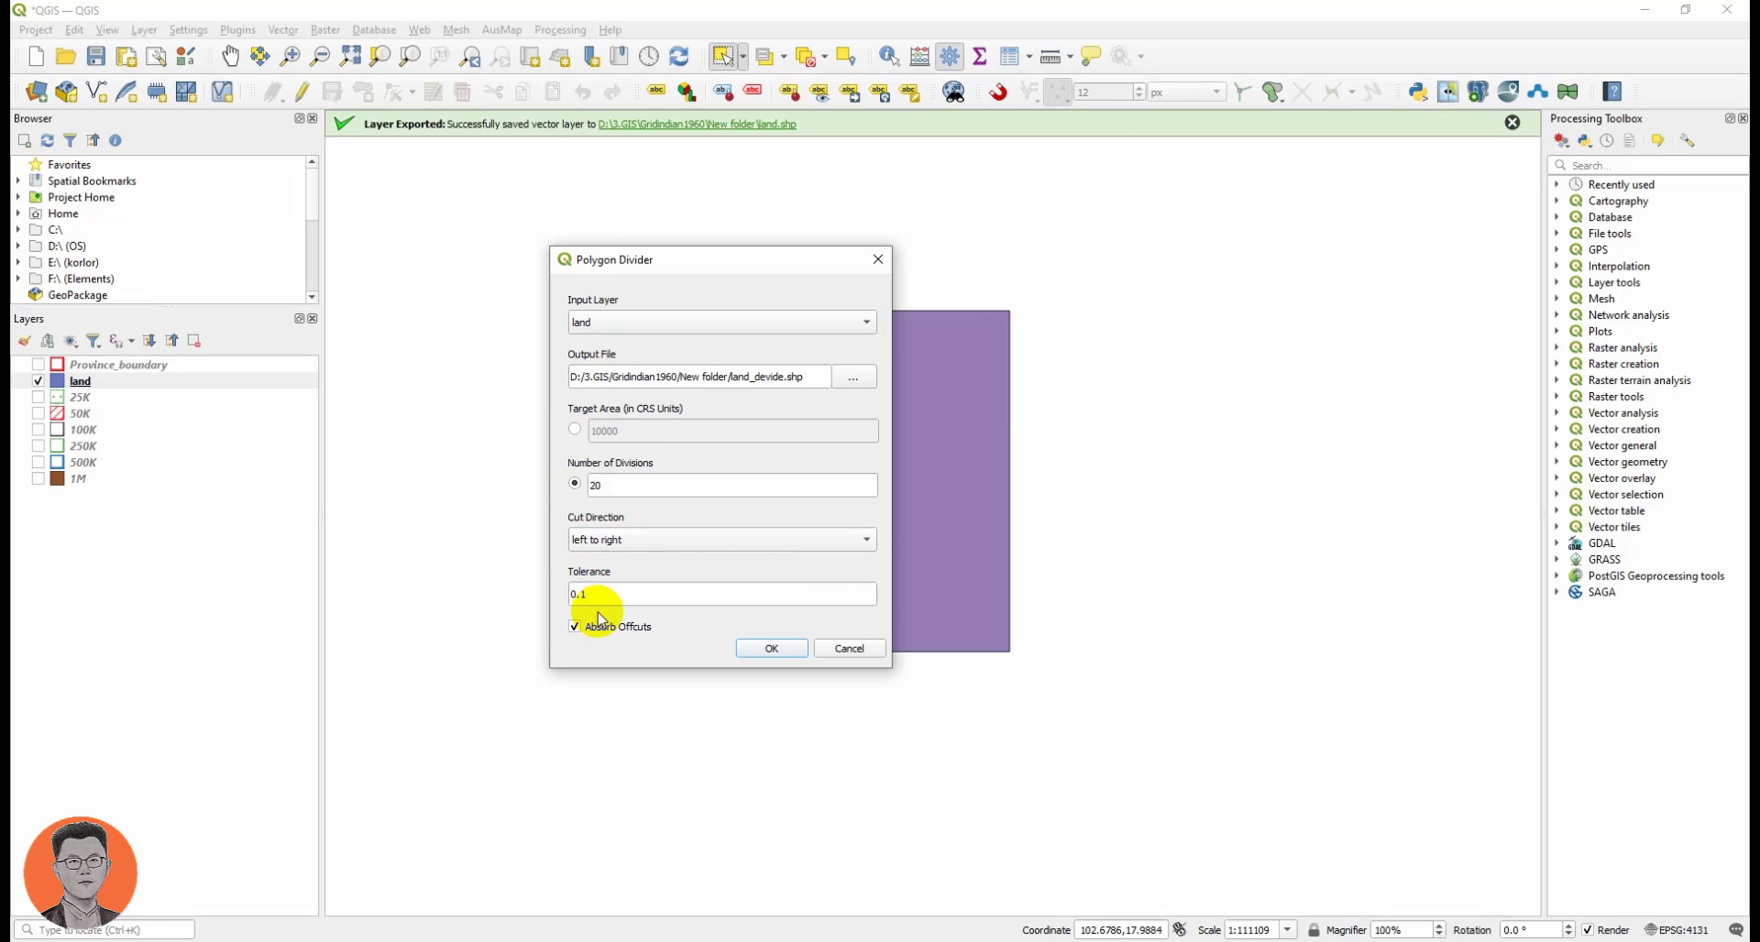
pyautogui.click(594, 623)
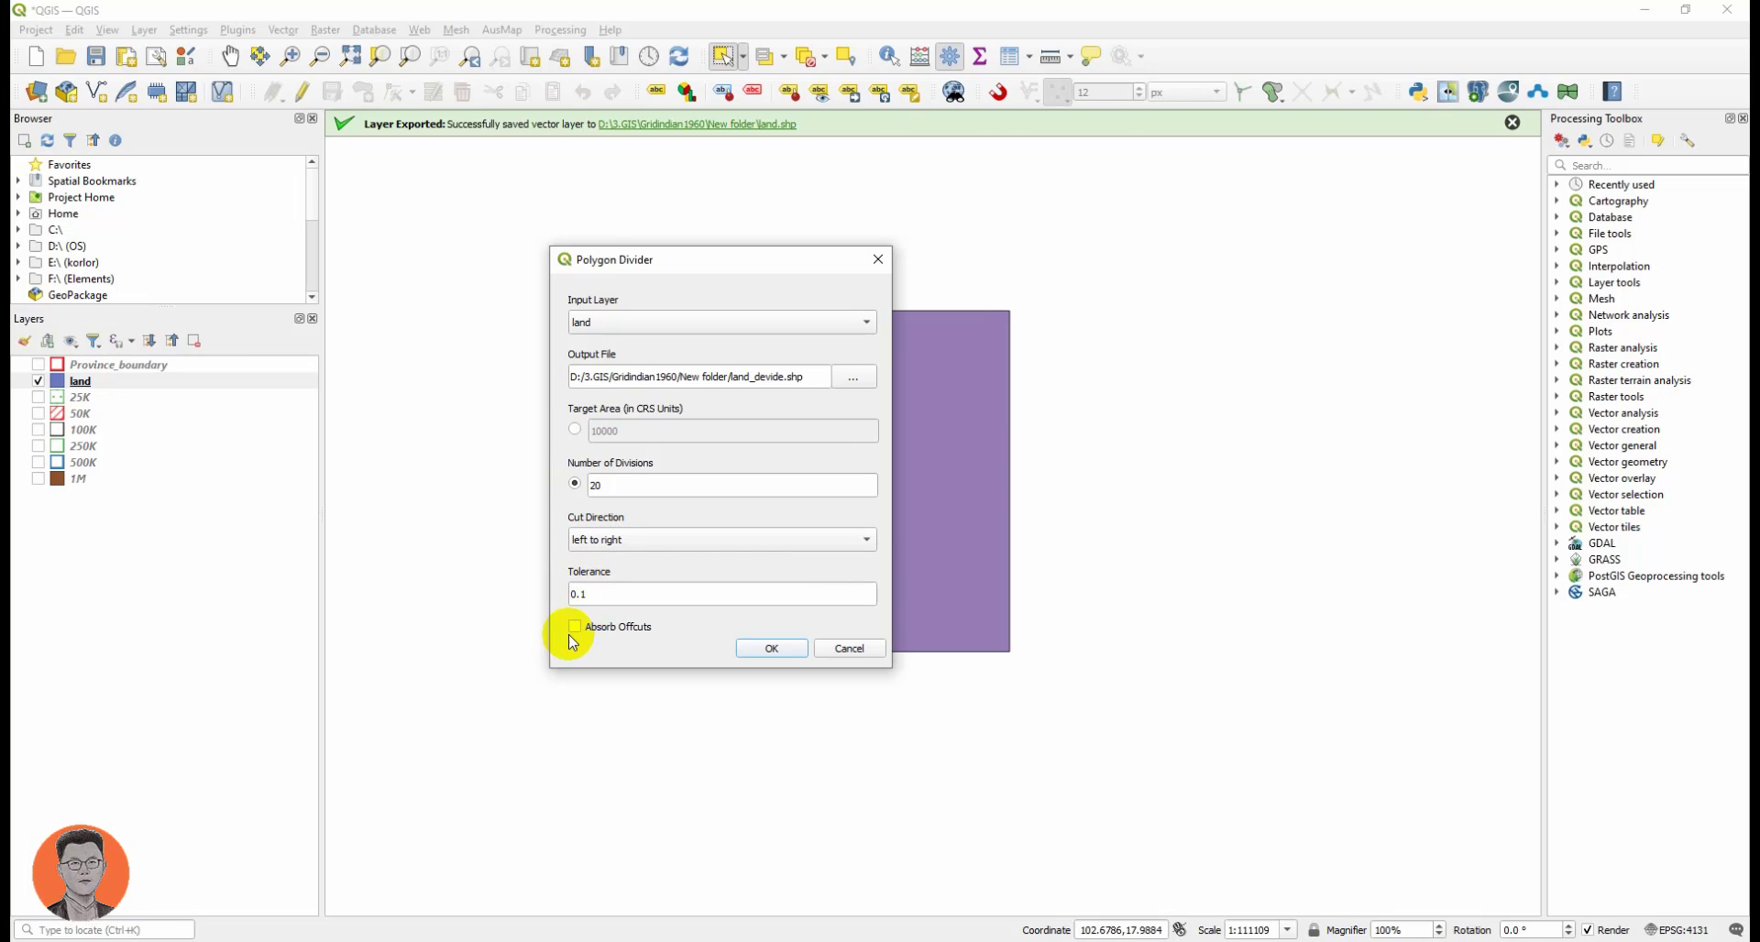
pyautogui.click(760, 652)
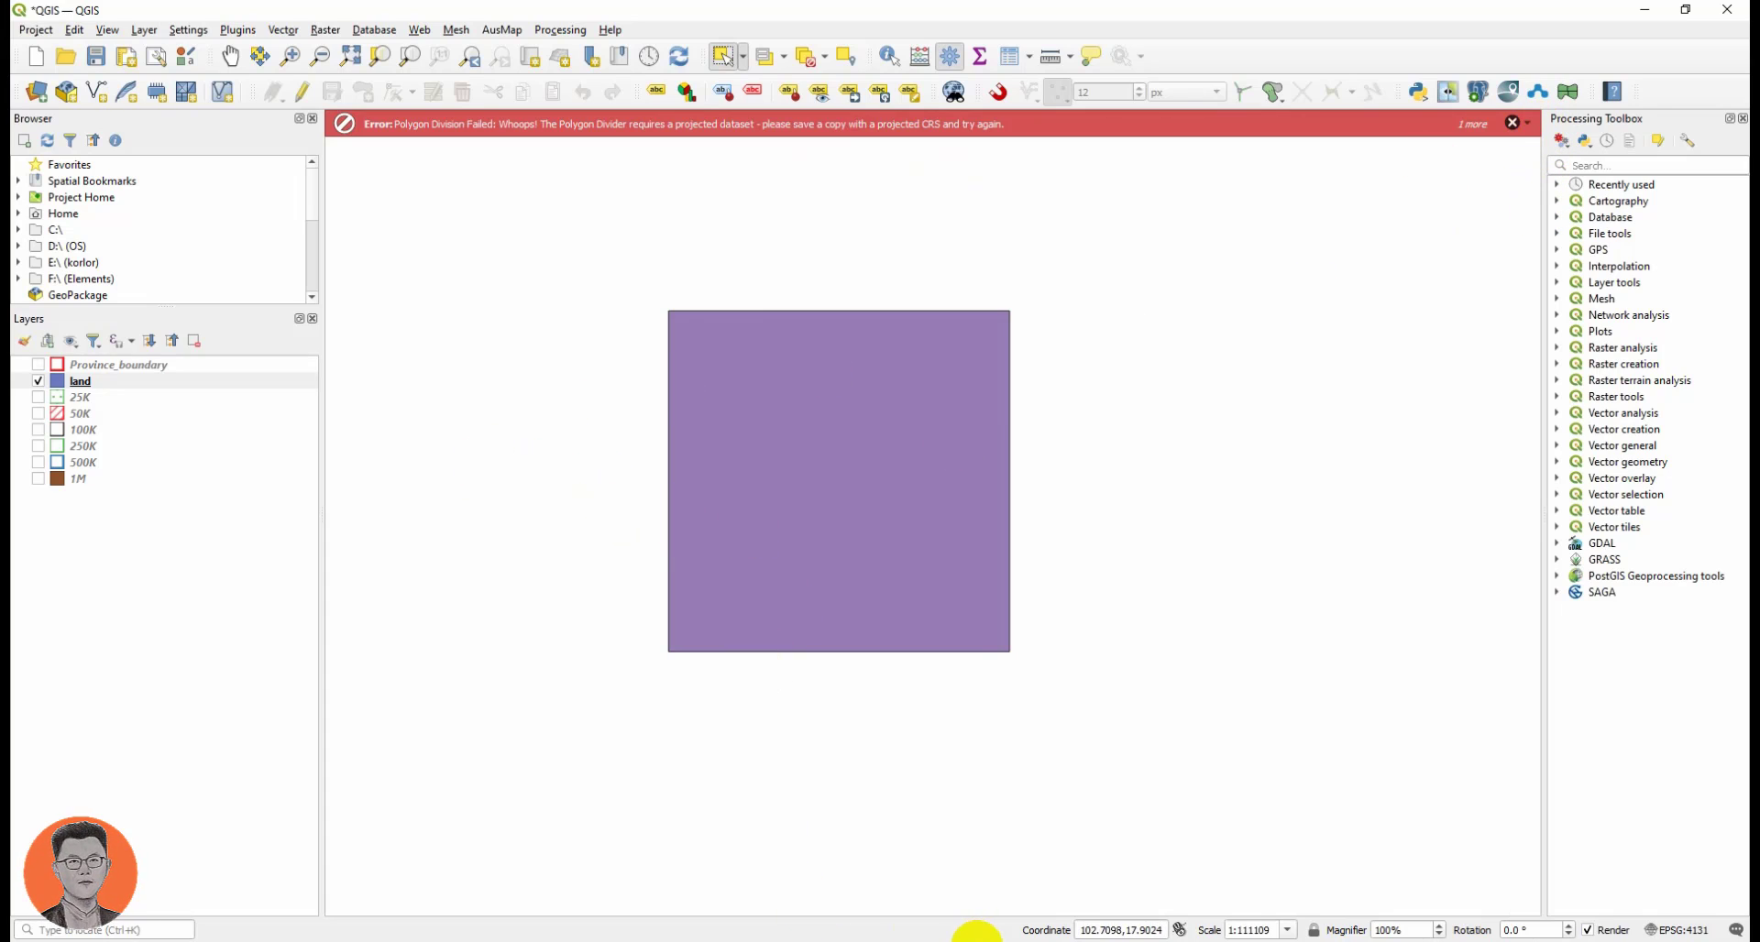
# Start the Reproject Layer tool for the land layer and set its target CRS to EPSG:32648 - WGS 84 / UTM zone 48N.
pyautogui.click(1589, 166)
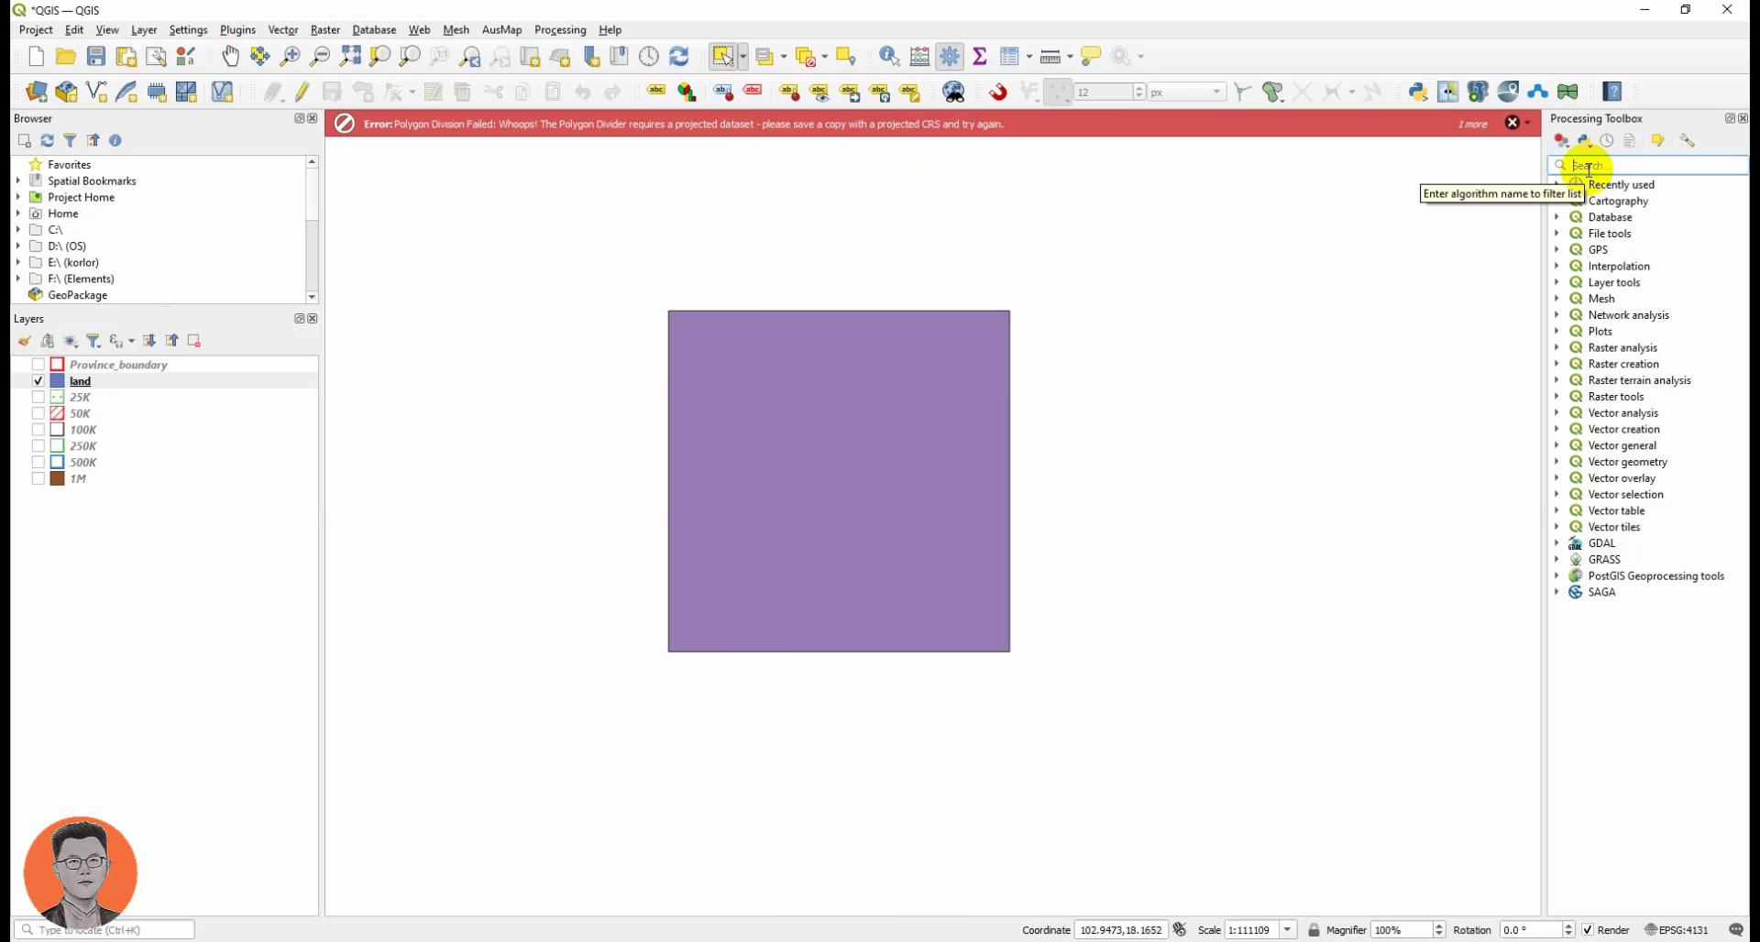
pyautogui.write('project')
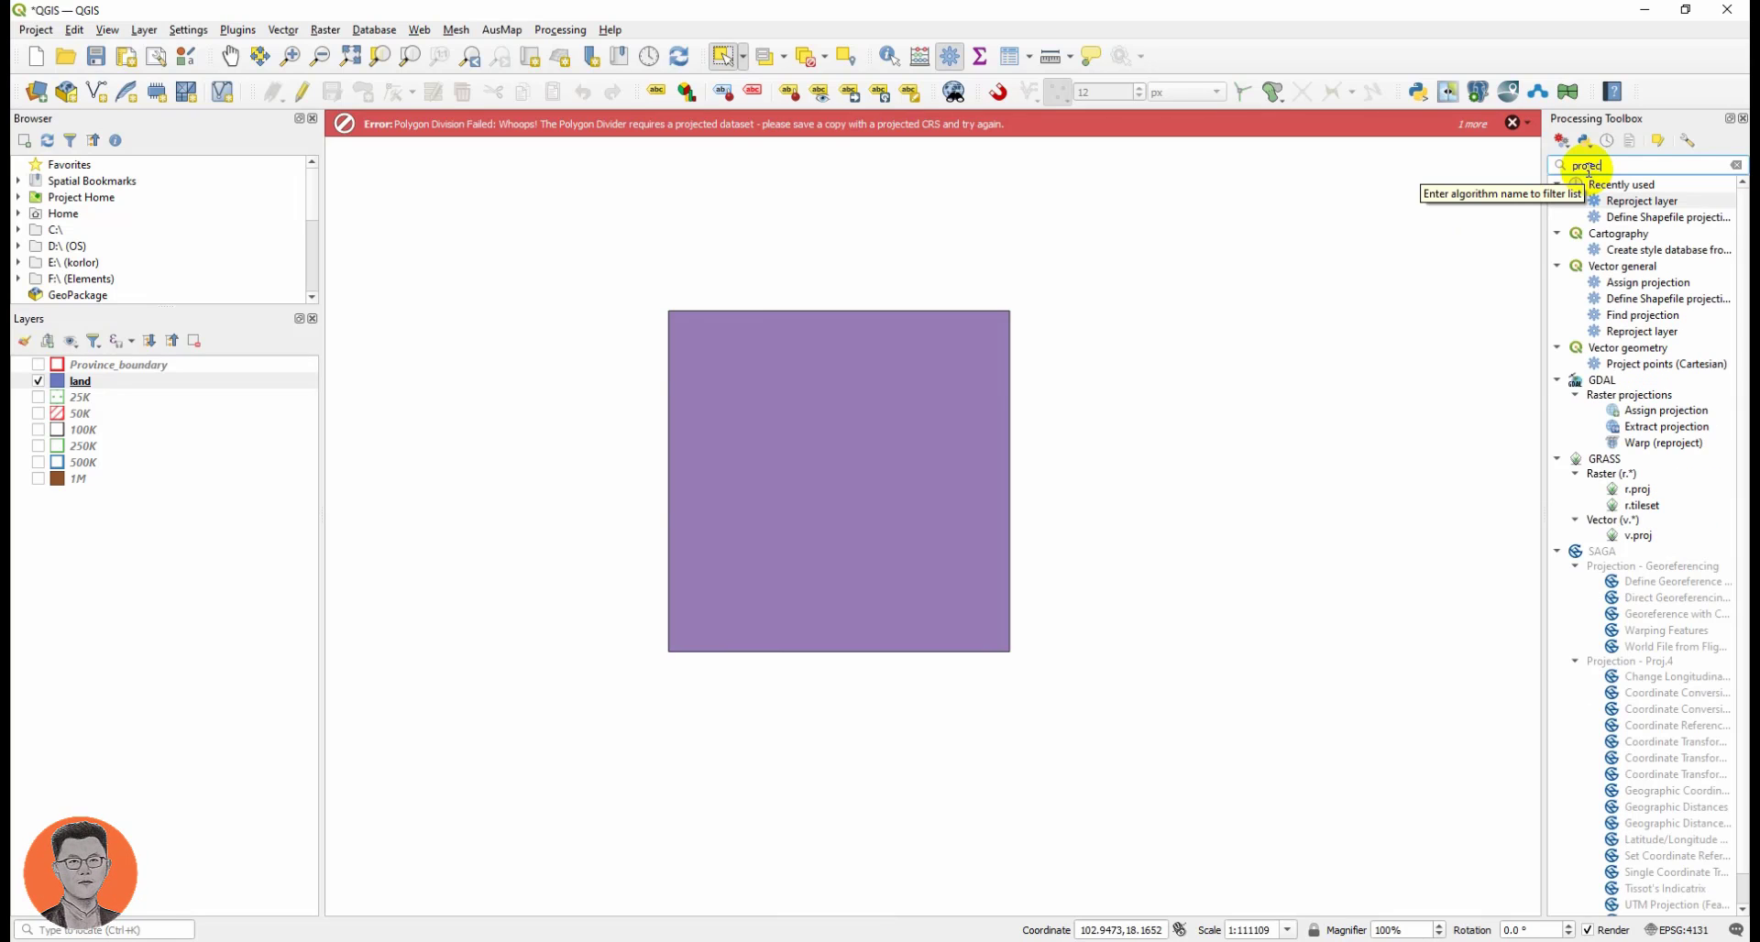
pyautogui.click(1625, 201)
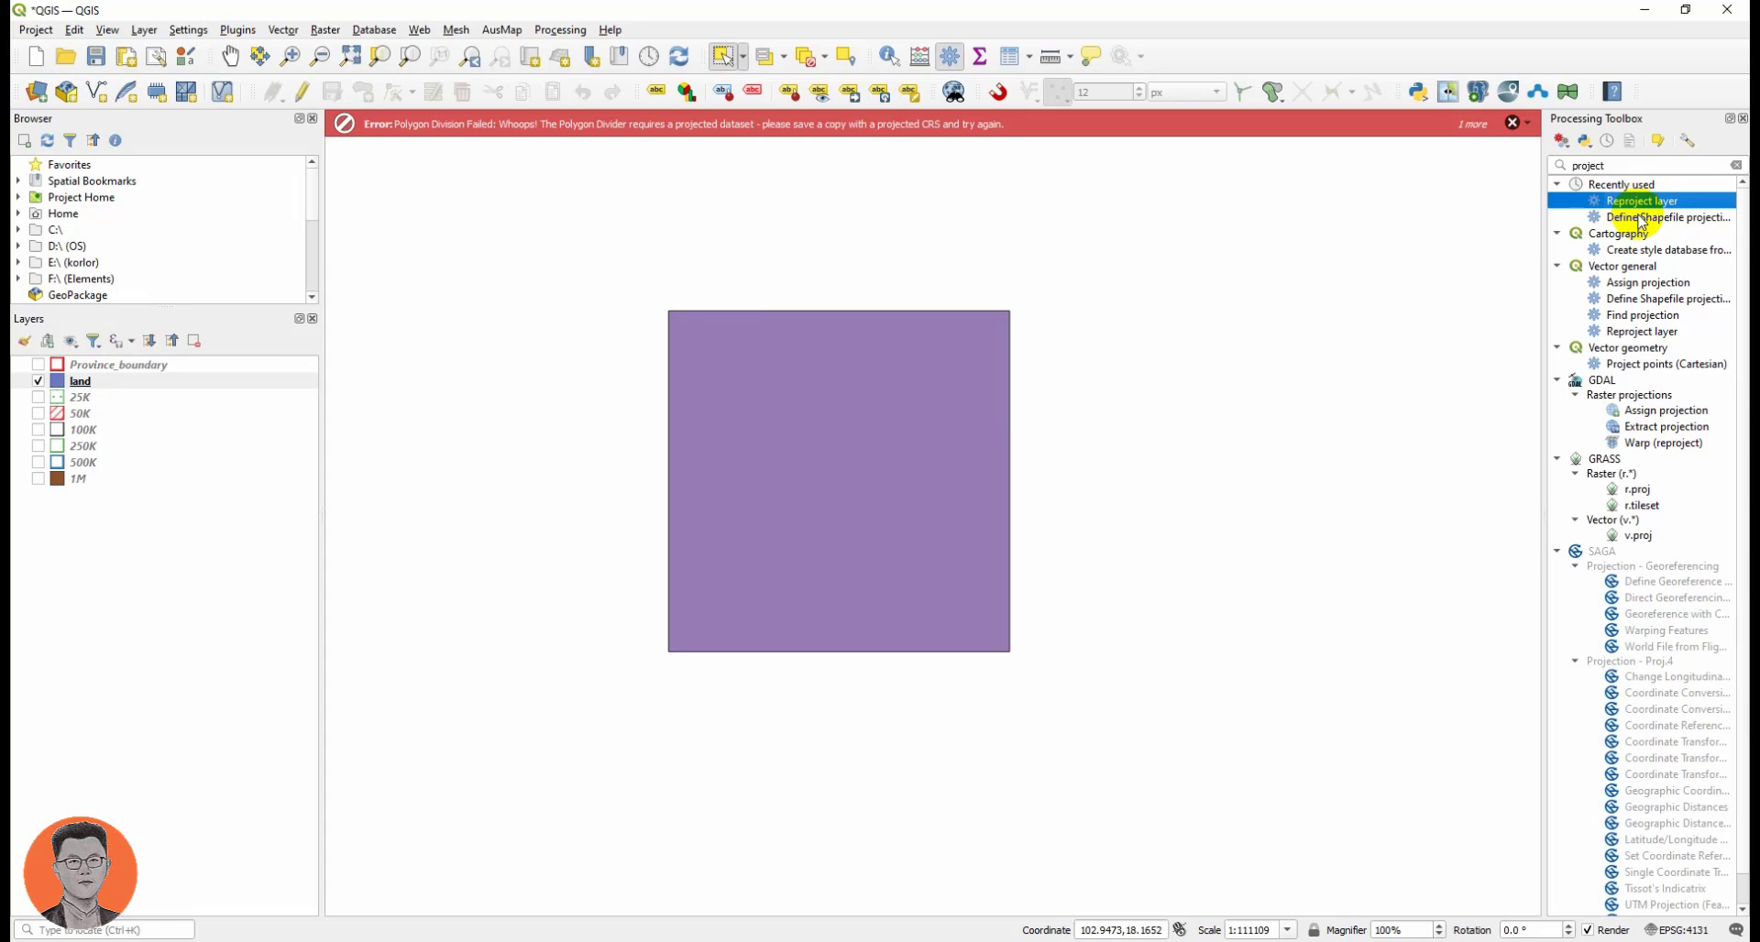
pyautogui.click(1642, 218)
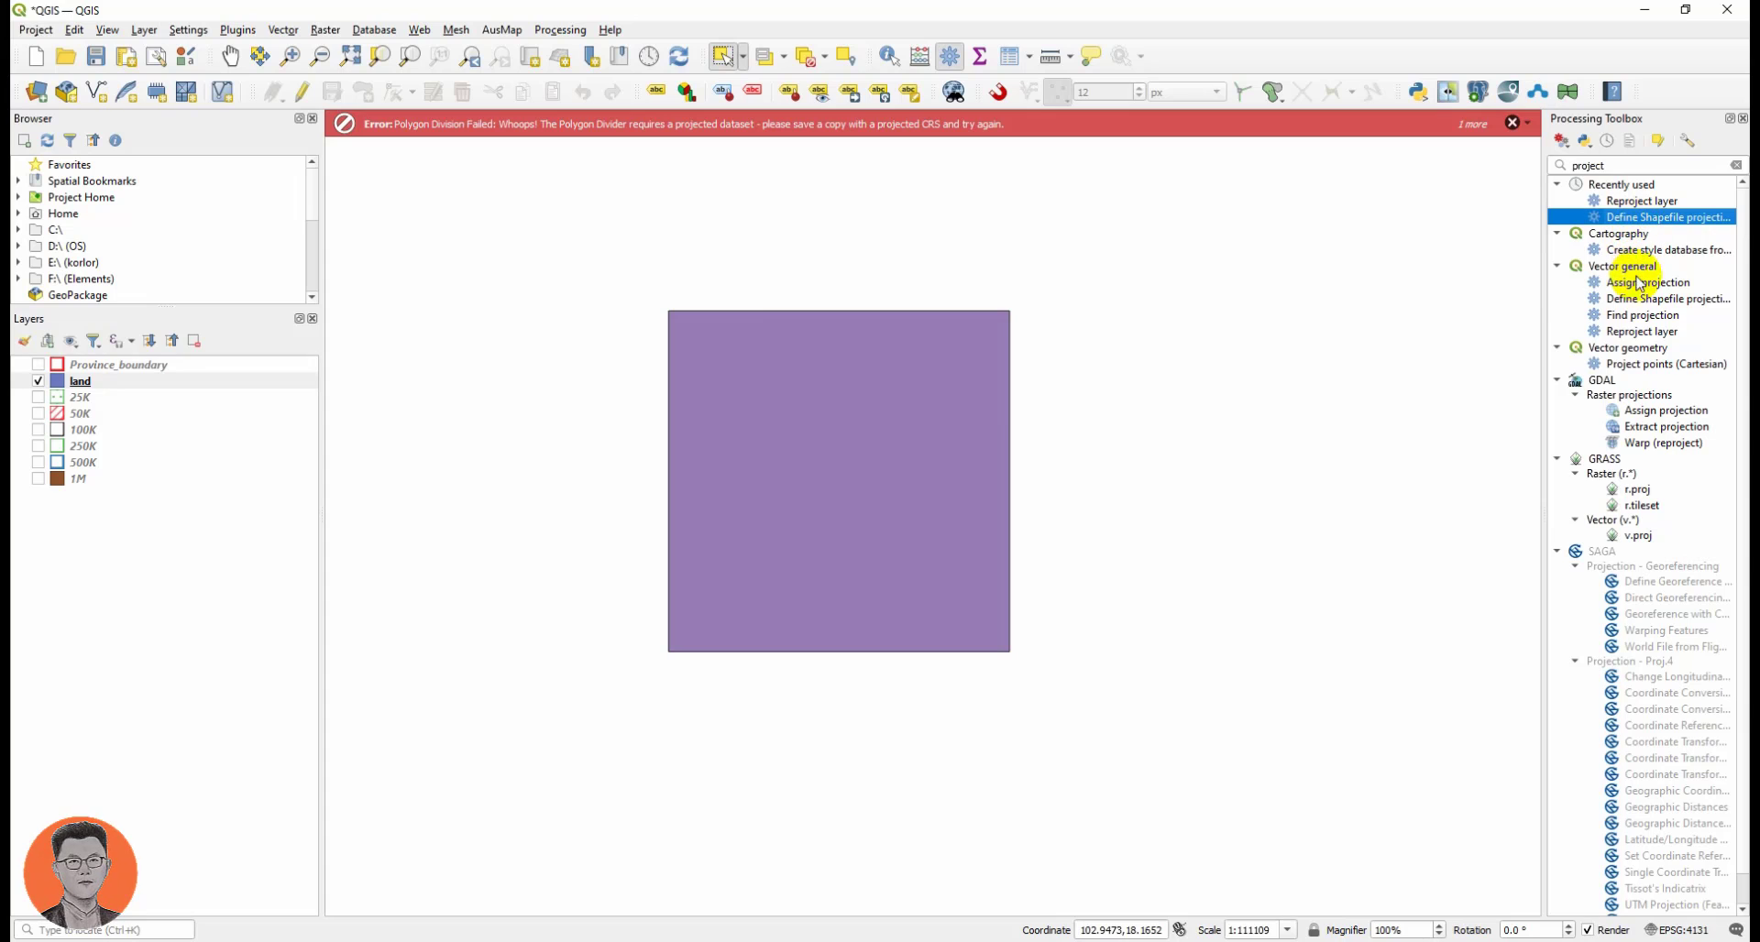
pyautogui.doubleClick(1623, 201)
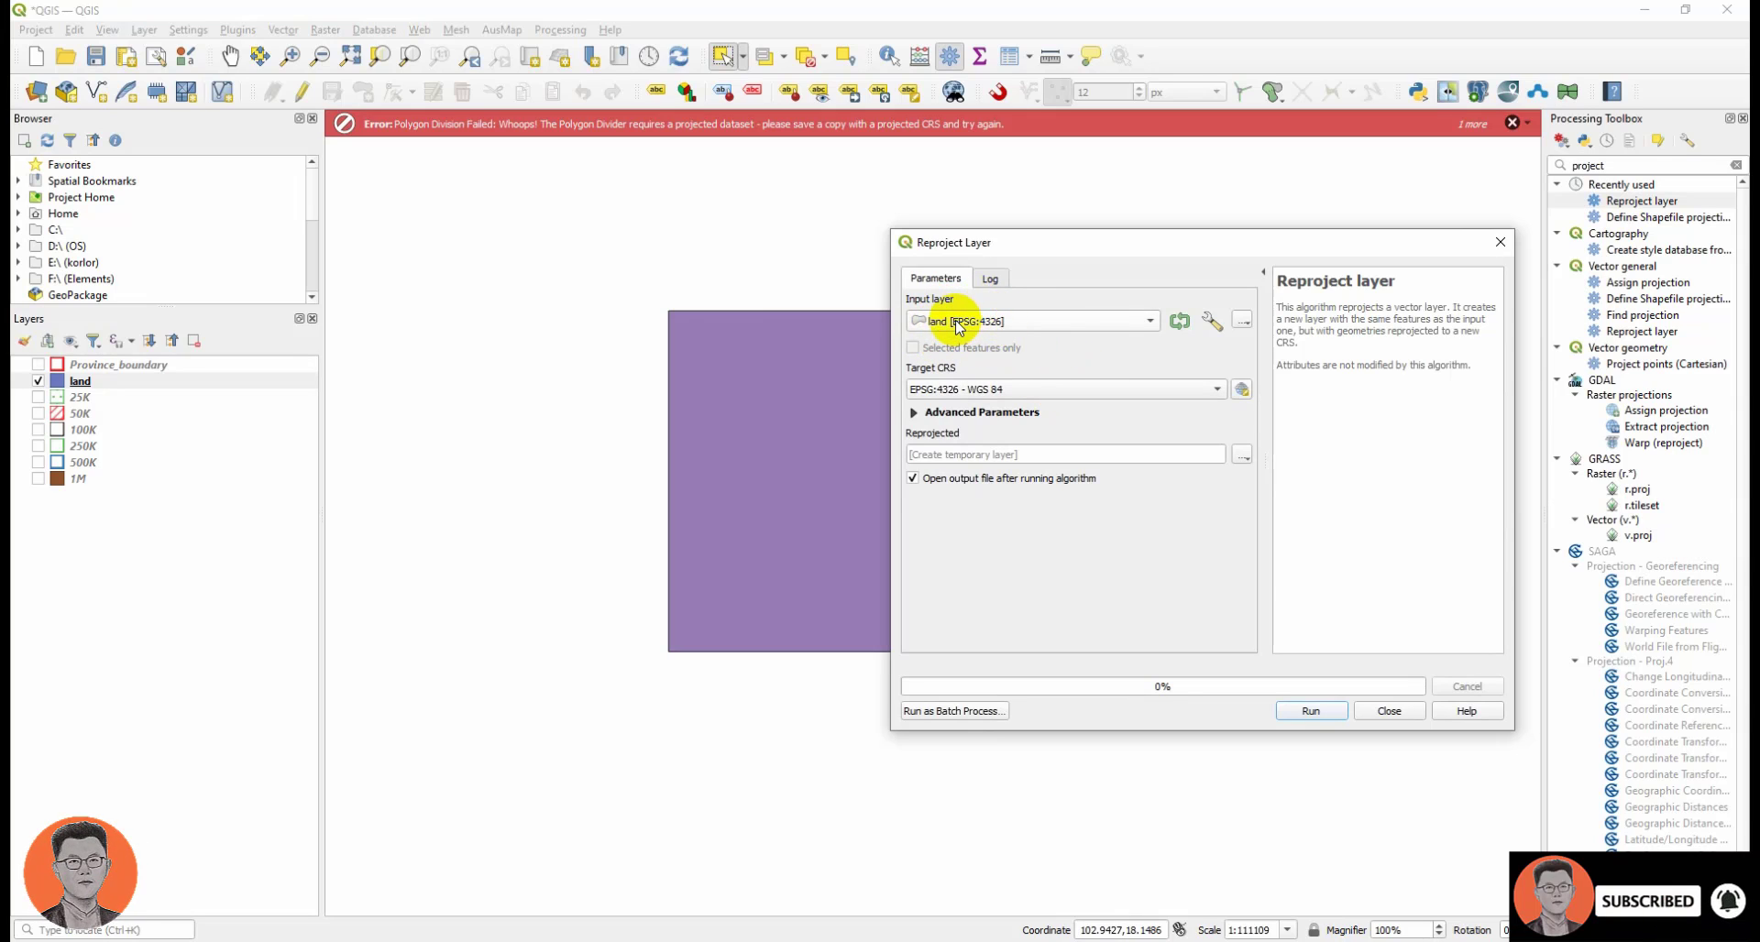
pyautogui.click(1149, 394)
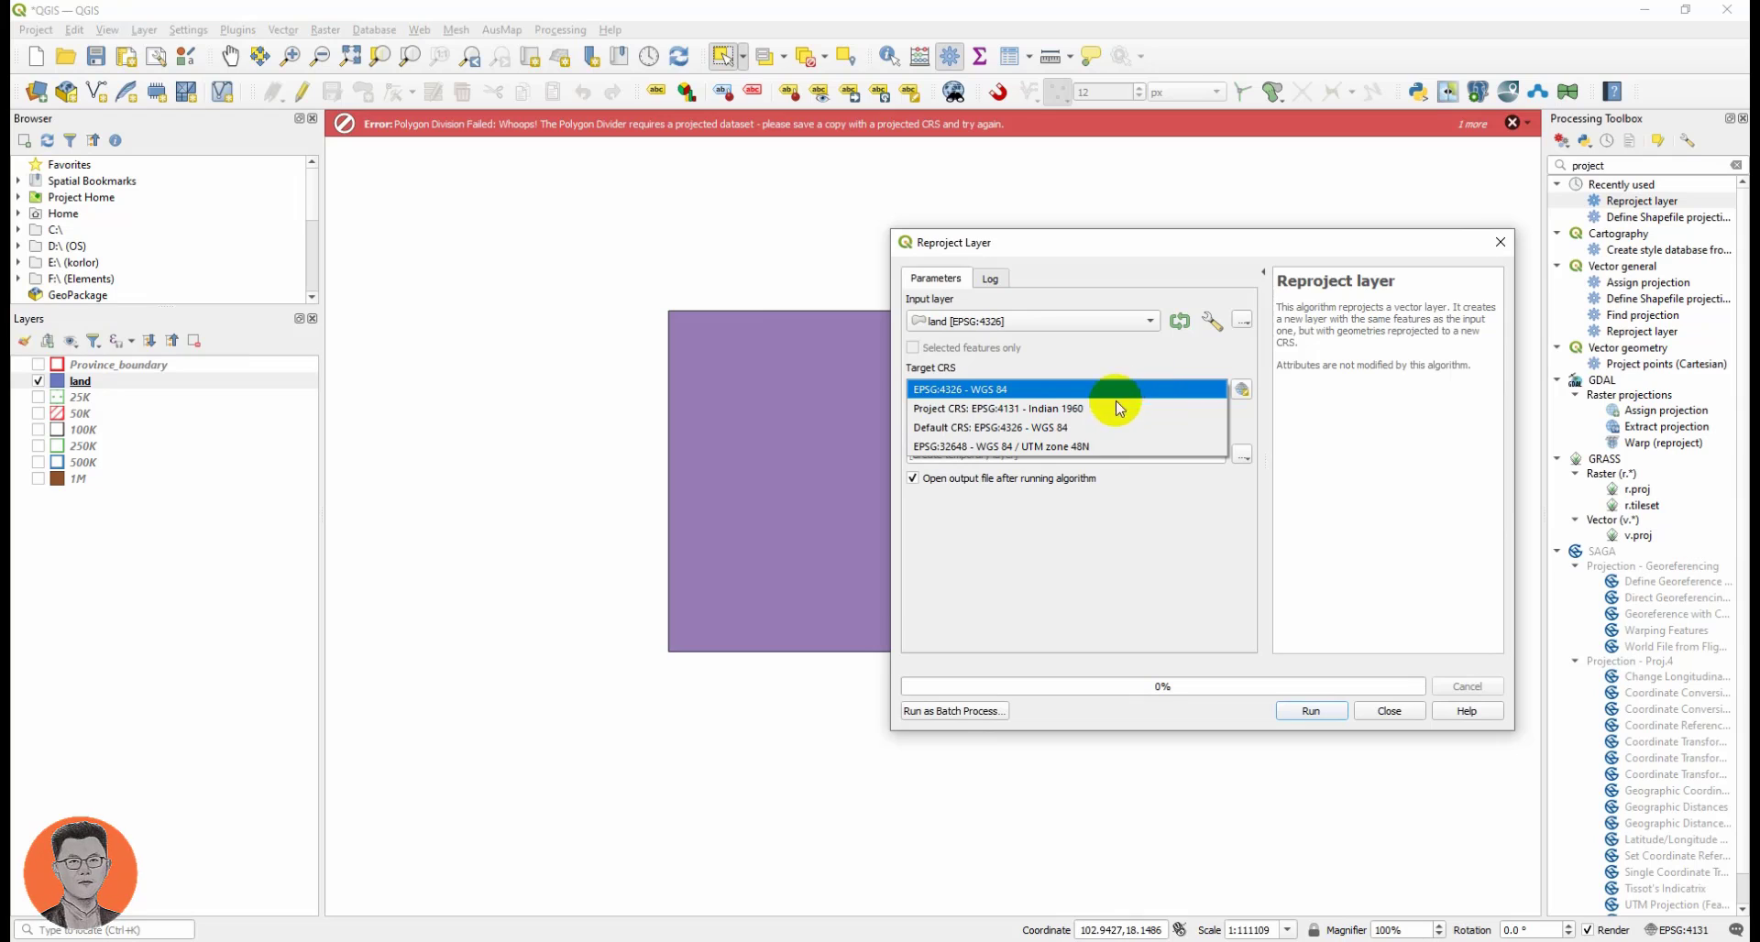
pyautogui.click(1051, 448)
# Save the reprojected output as utm.shp in D:/3.GIS/Gridindian1960/New folder and run the reprojection.
pyautogui.click(1242, 457)
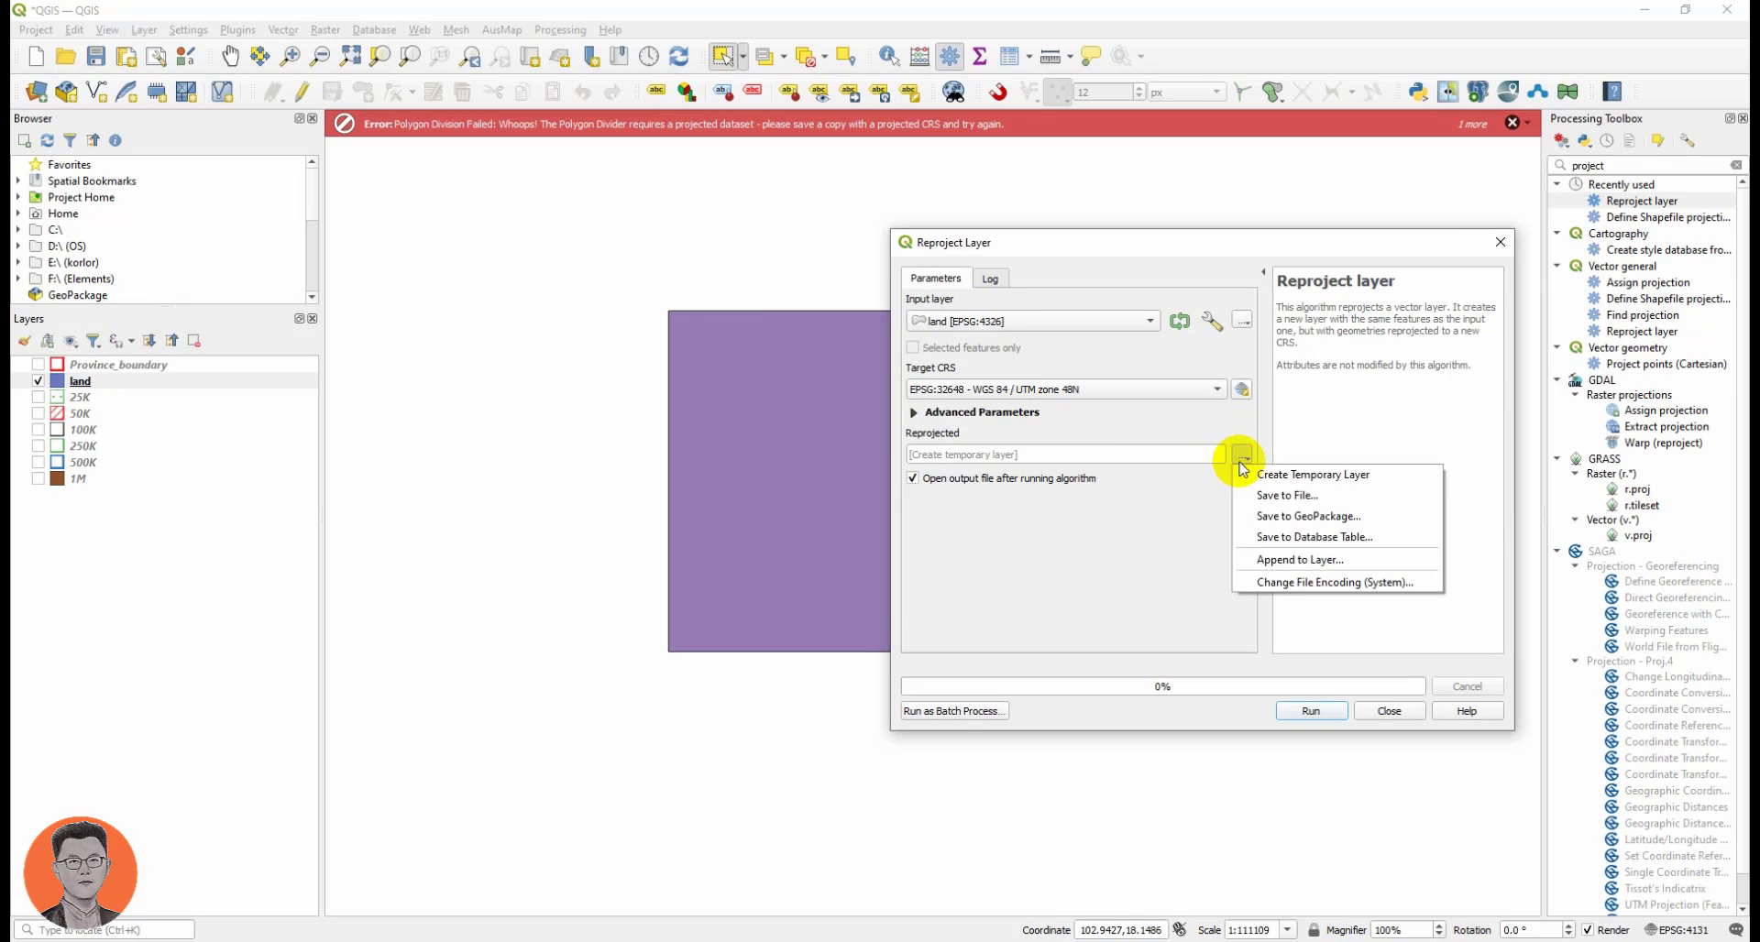
pyautogui.click(1293, 499)
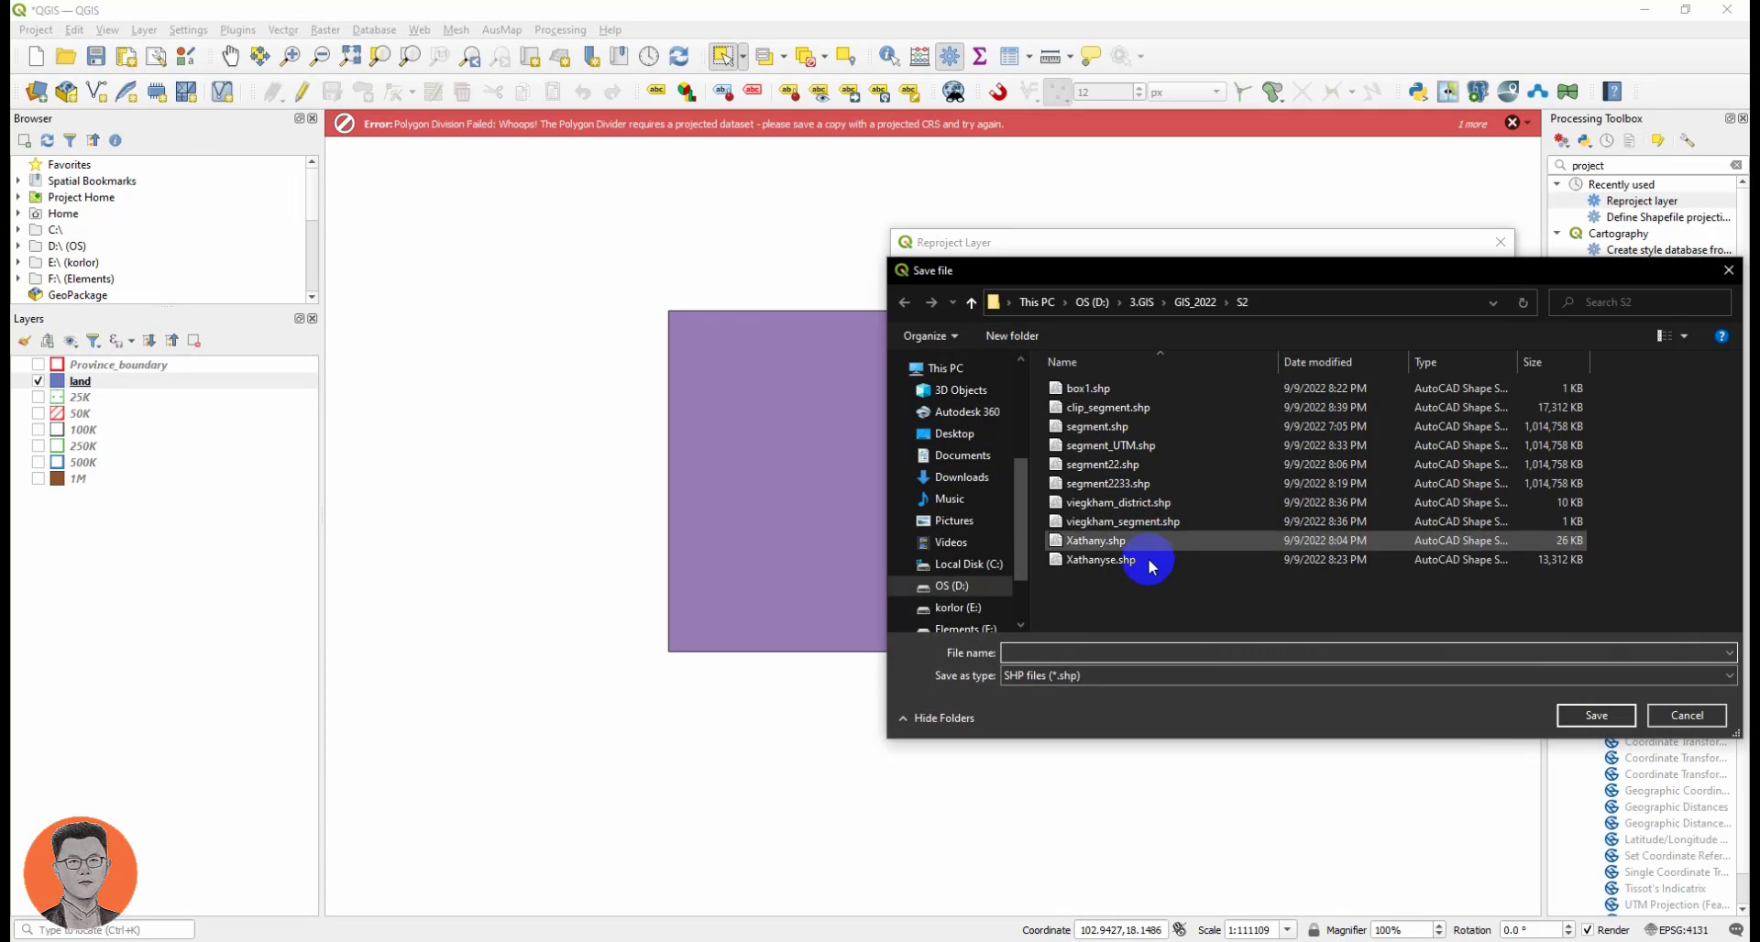
pyautogui.click(1135, 312)
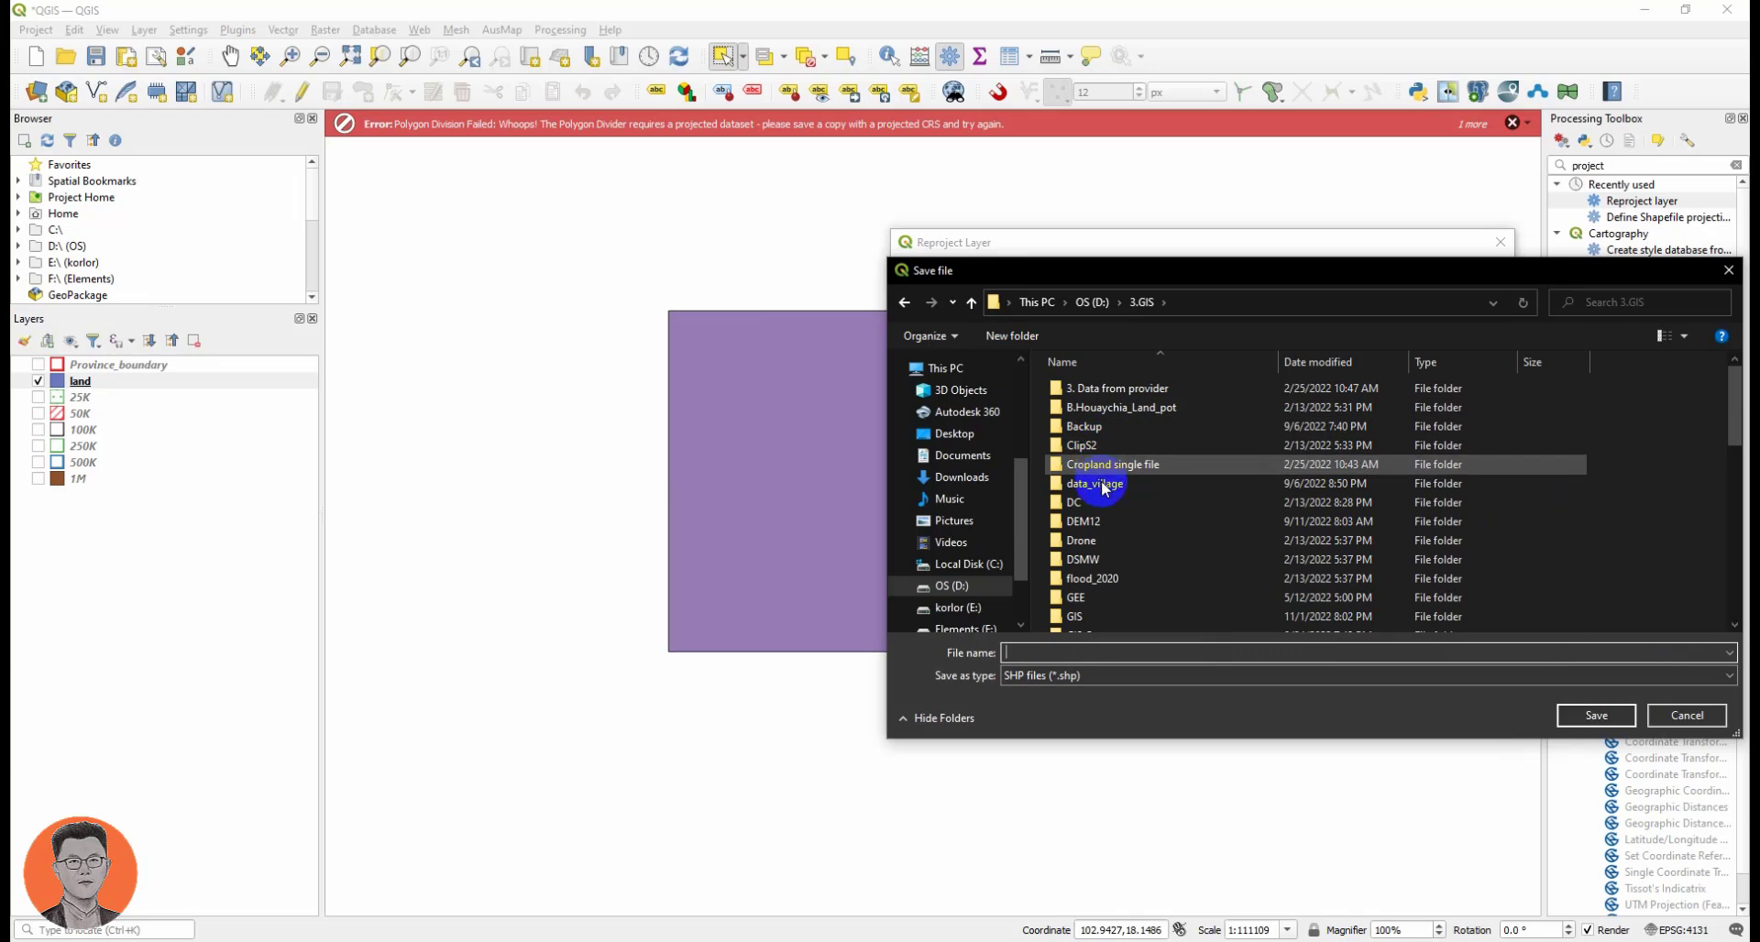
pyautogui.scroll(-2, 1119, 543)
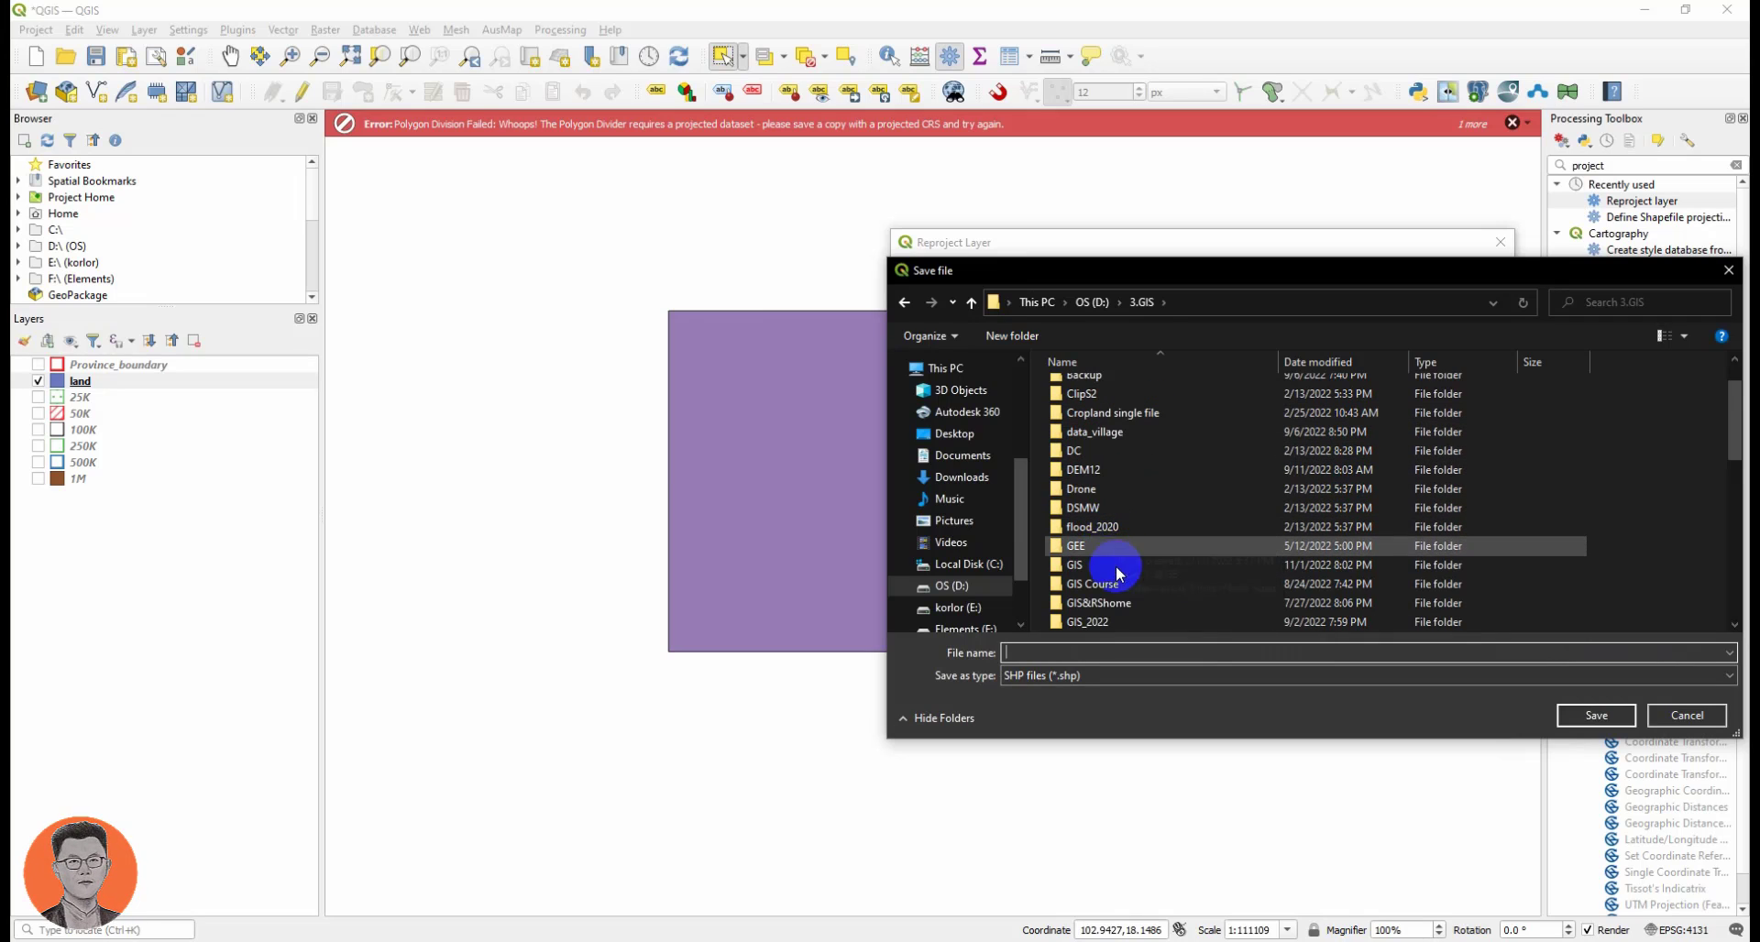
pyautogui.scroll(-3, 1111, 540)
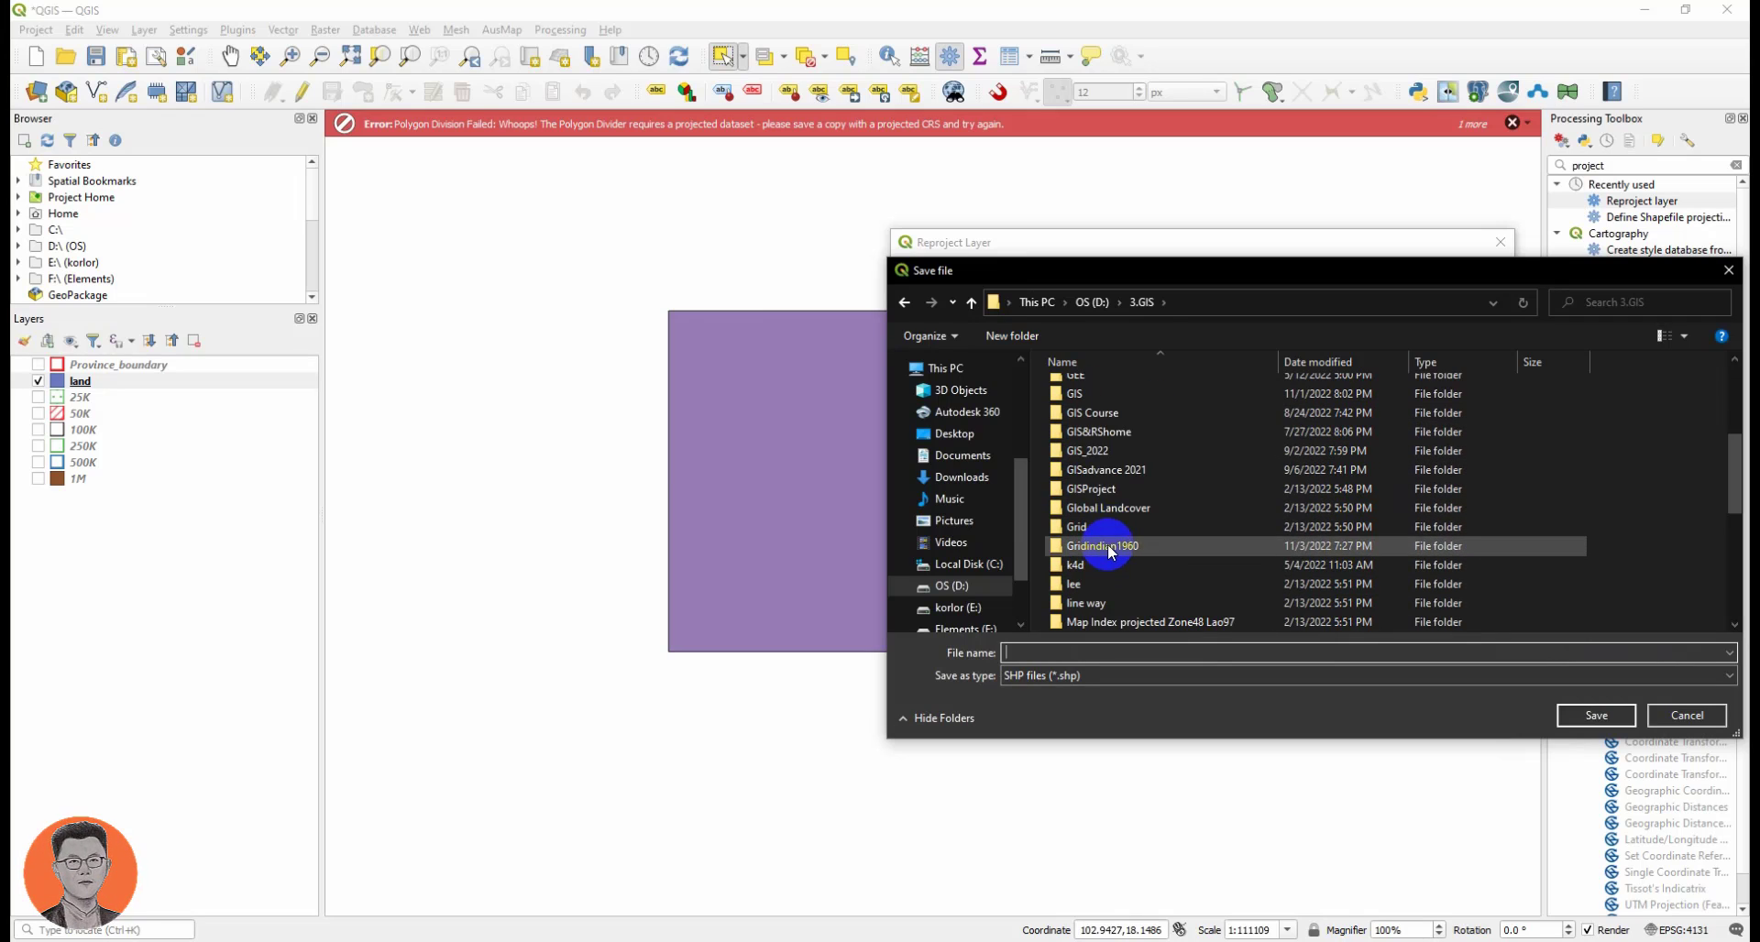
pyautogui.doubleClick(1109, 546)
pyautogui.doubleClick(1090, 427)
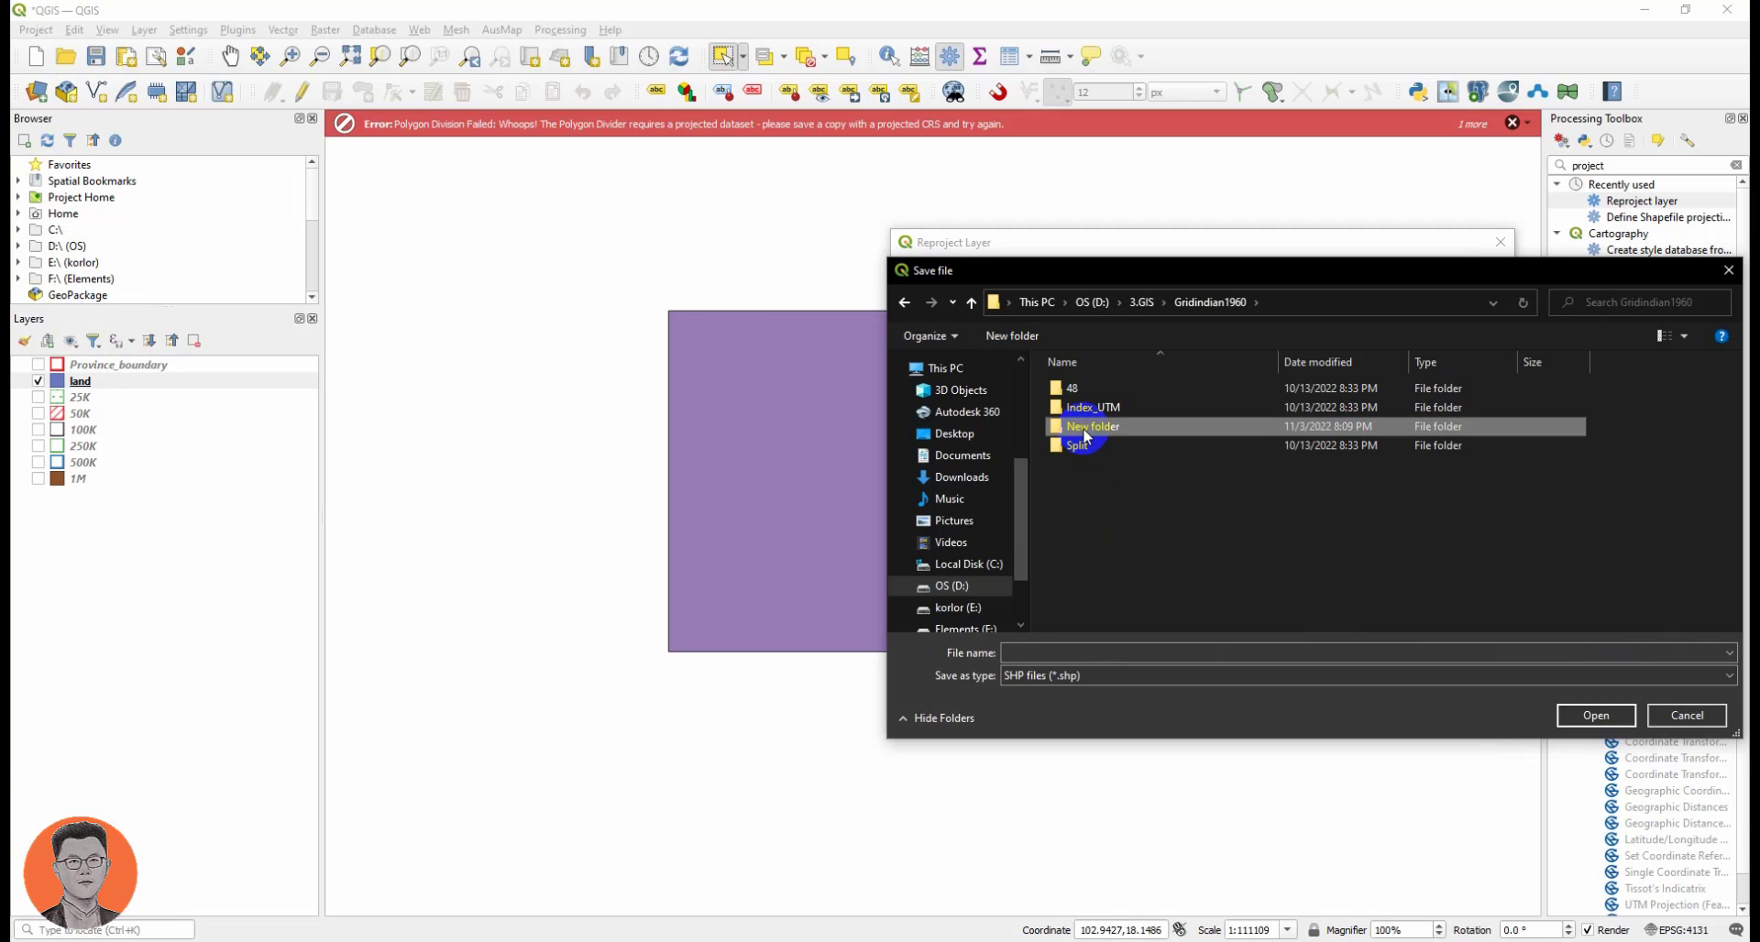
pyautogui.click(1068, 651)
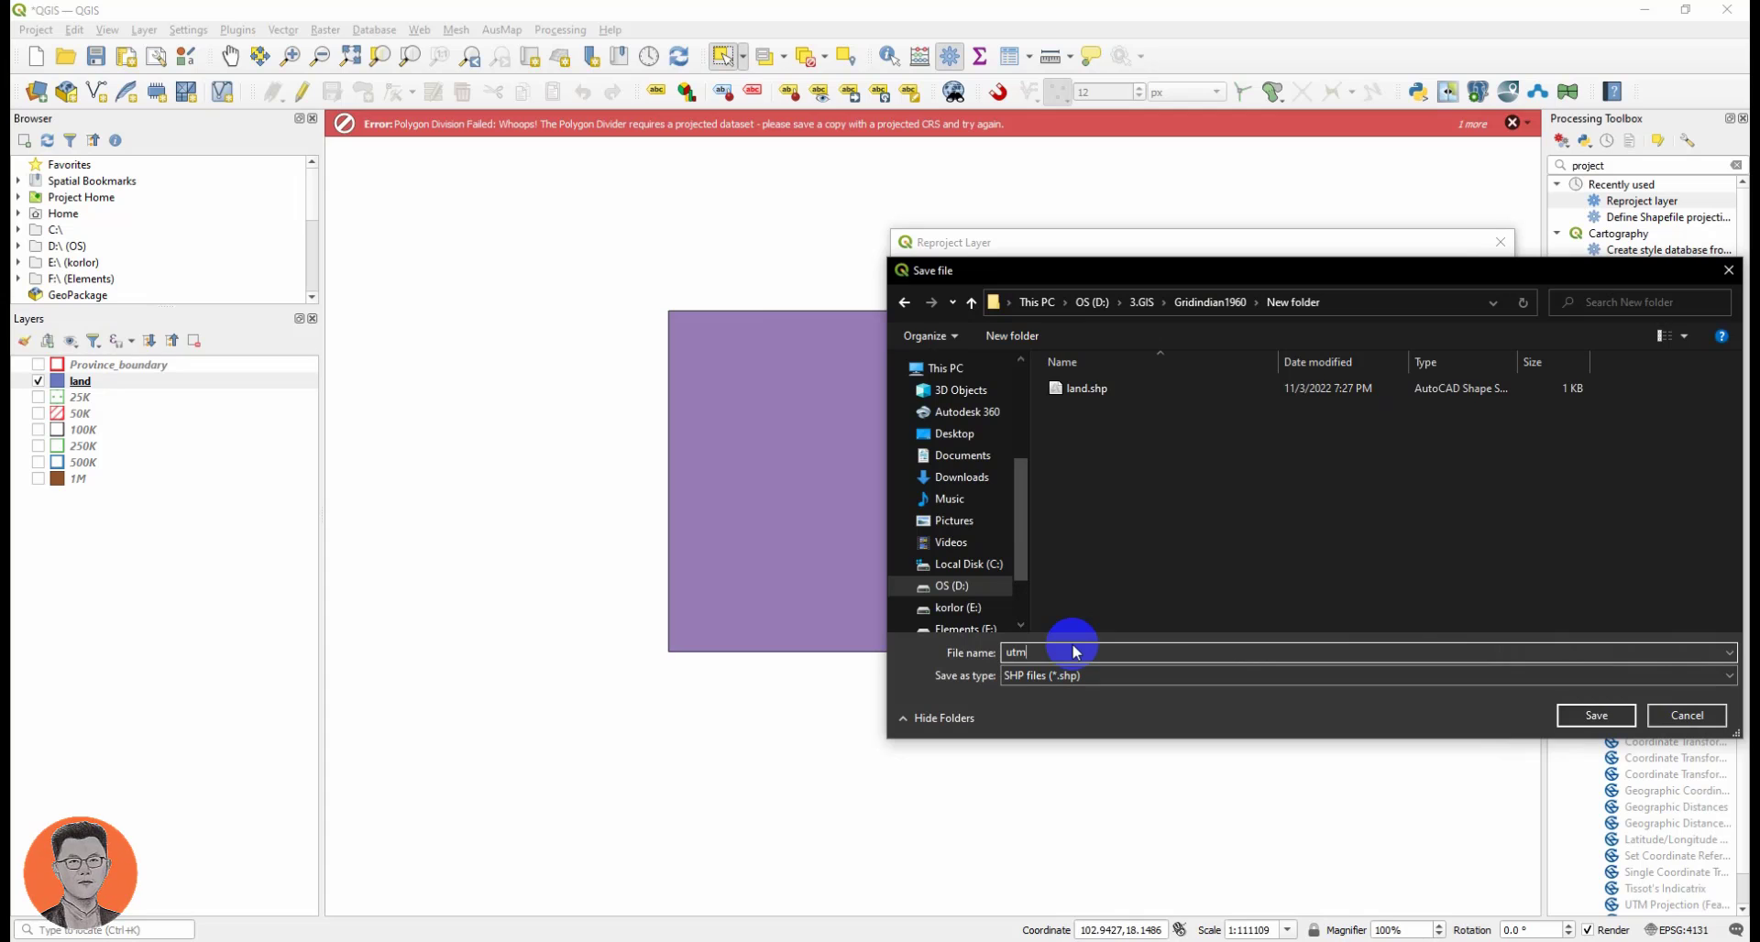
pyautogui.click(1567, 719)
pyautogui.click(1293, 712)
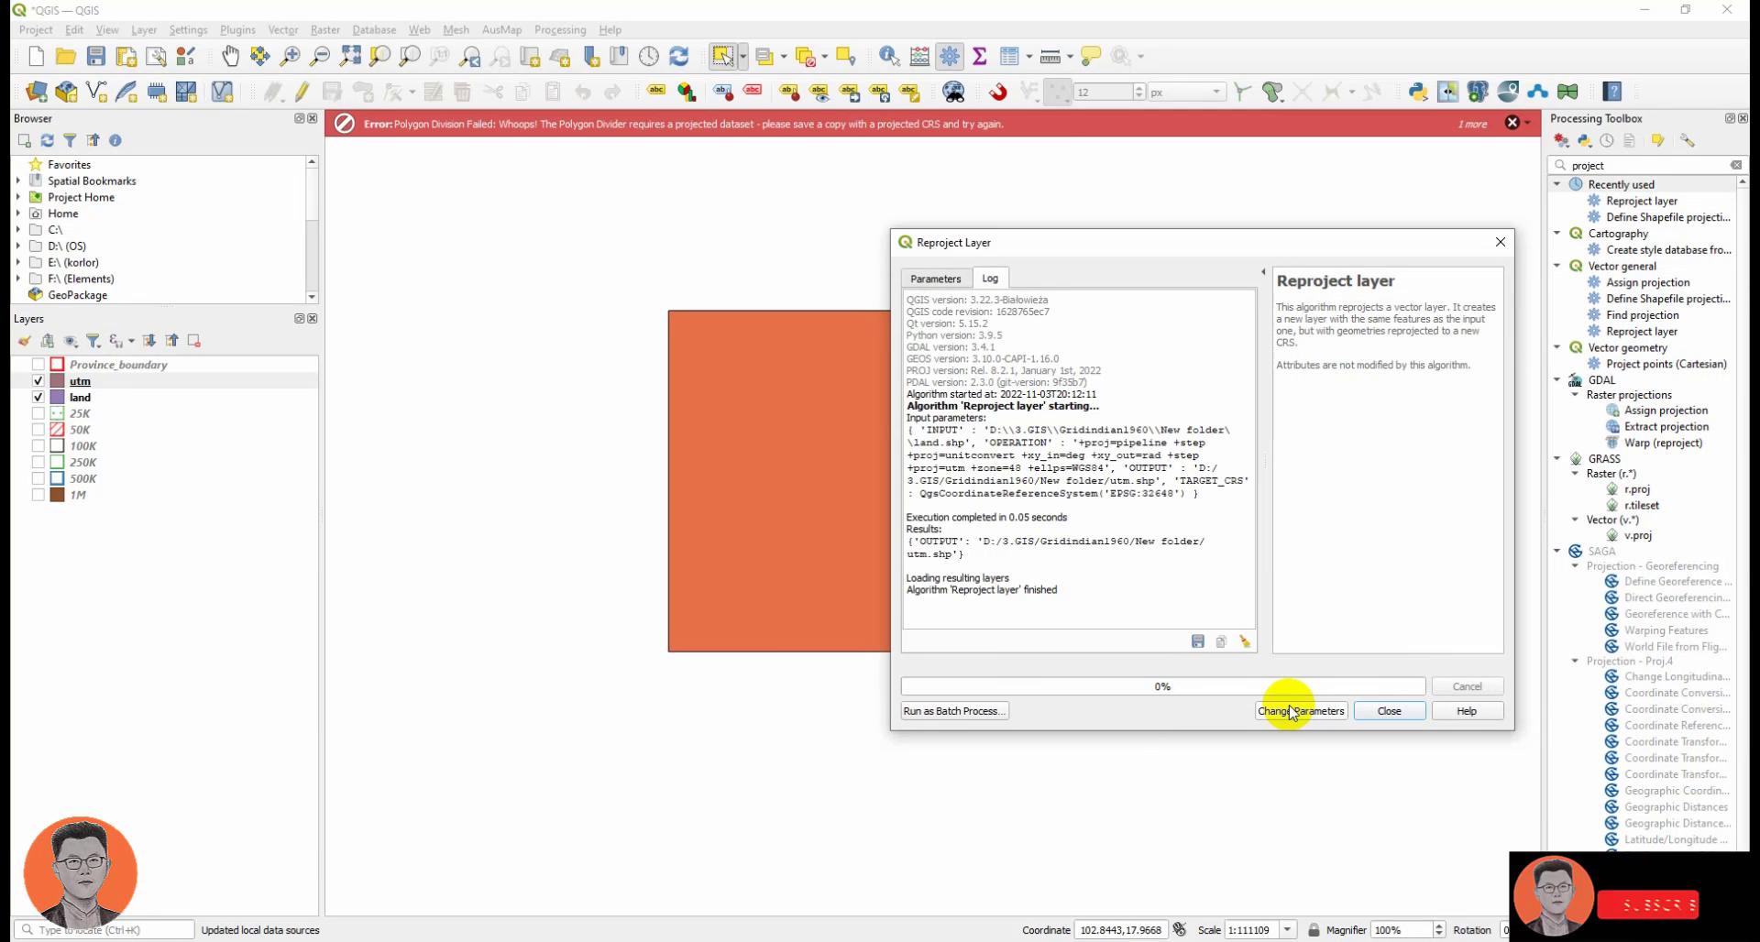
pyautogui.click(1389, 711)
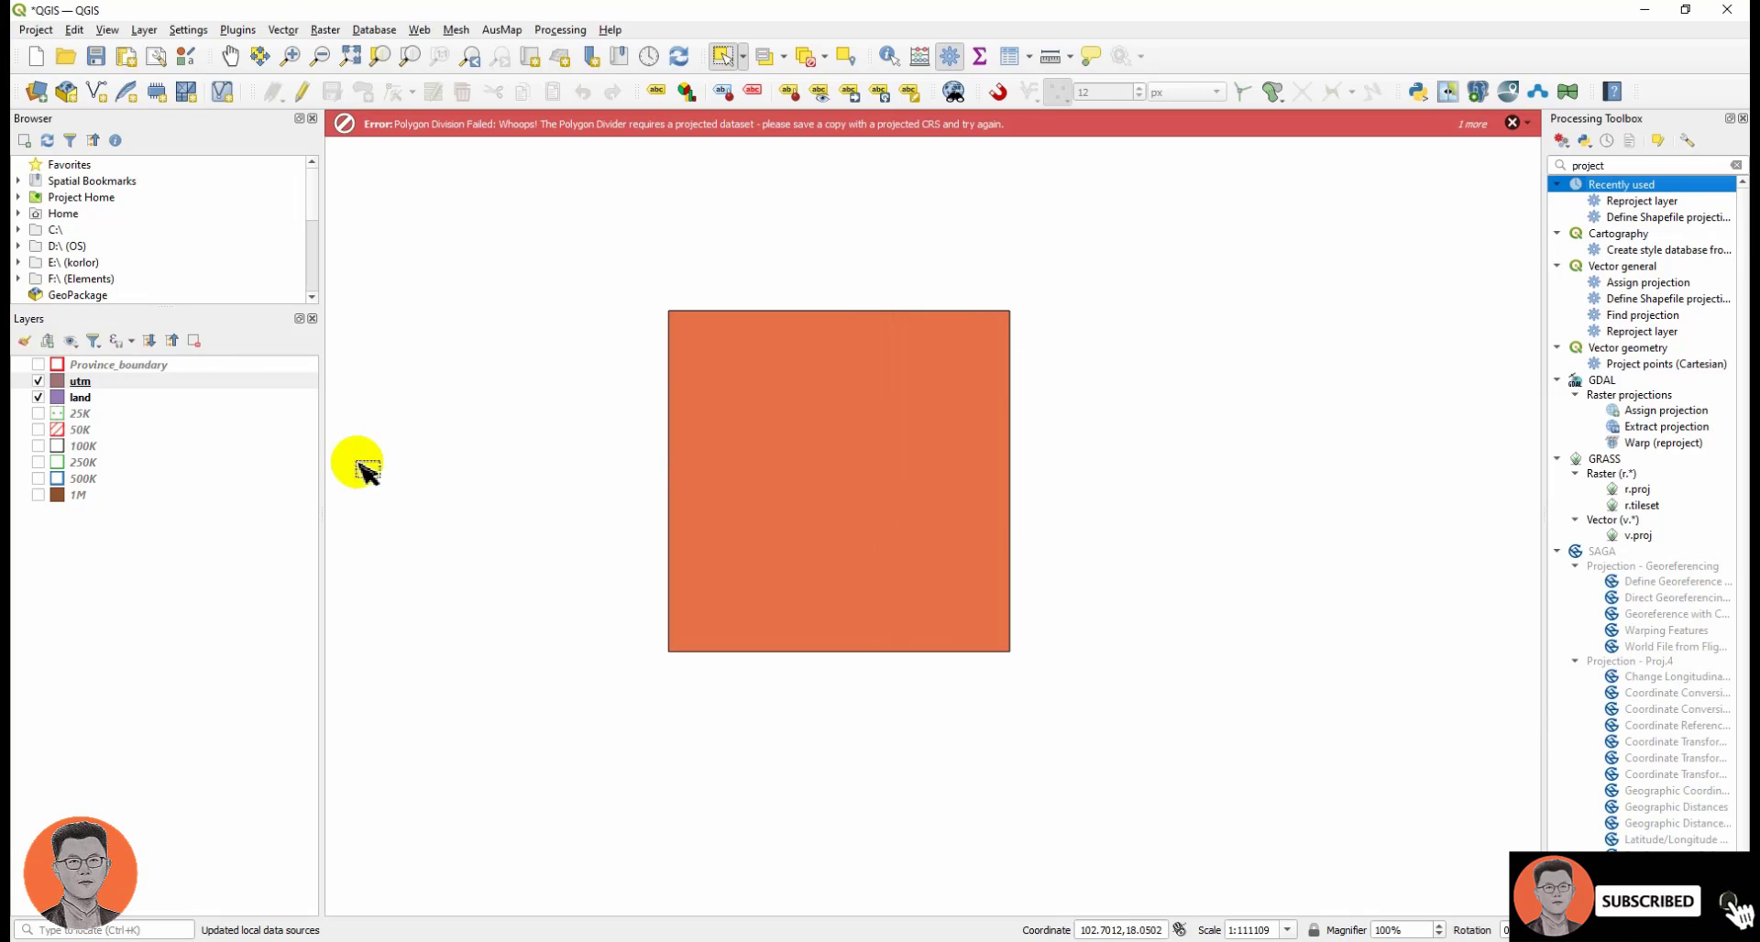
# Run Polygon Divider on the utm layer with 20 divisions cut left to right, keeping land_devide.shp as the output file.
pyautogui.click(1568, 96)
pyautogui.click(835, 328)
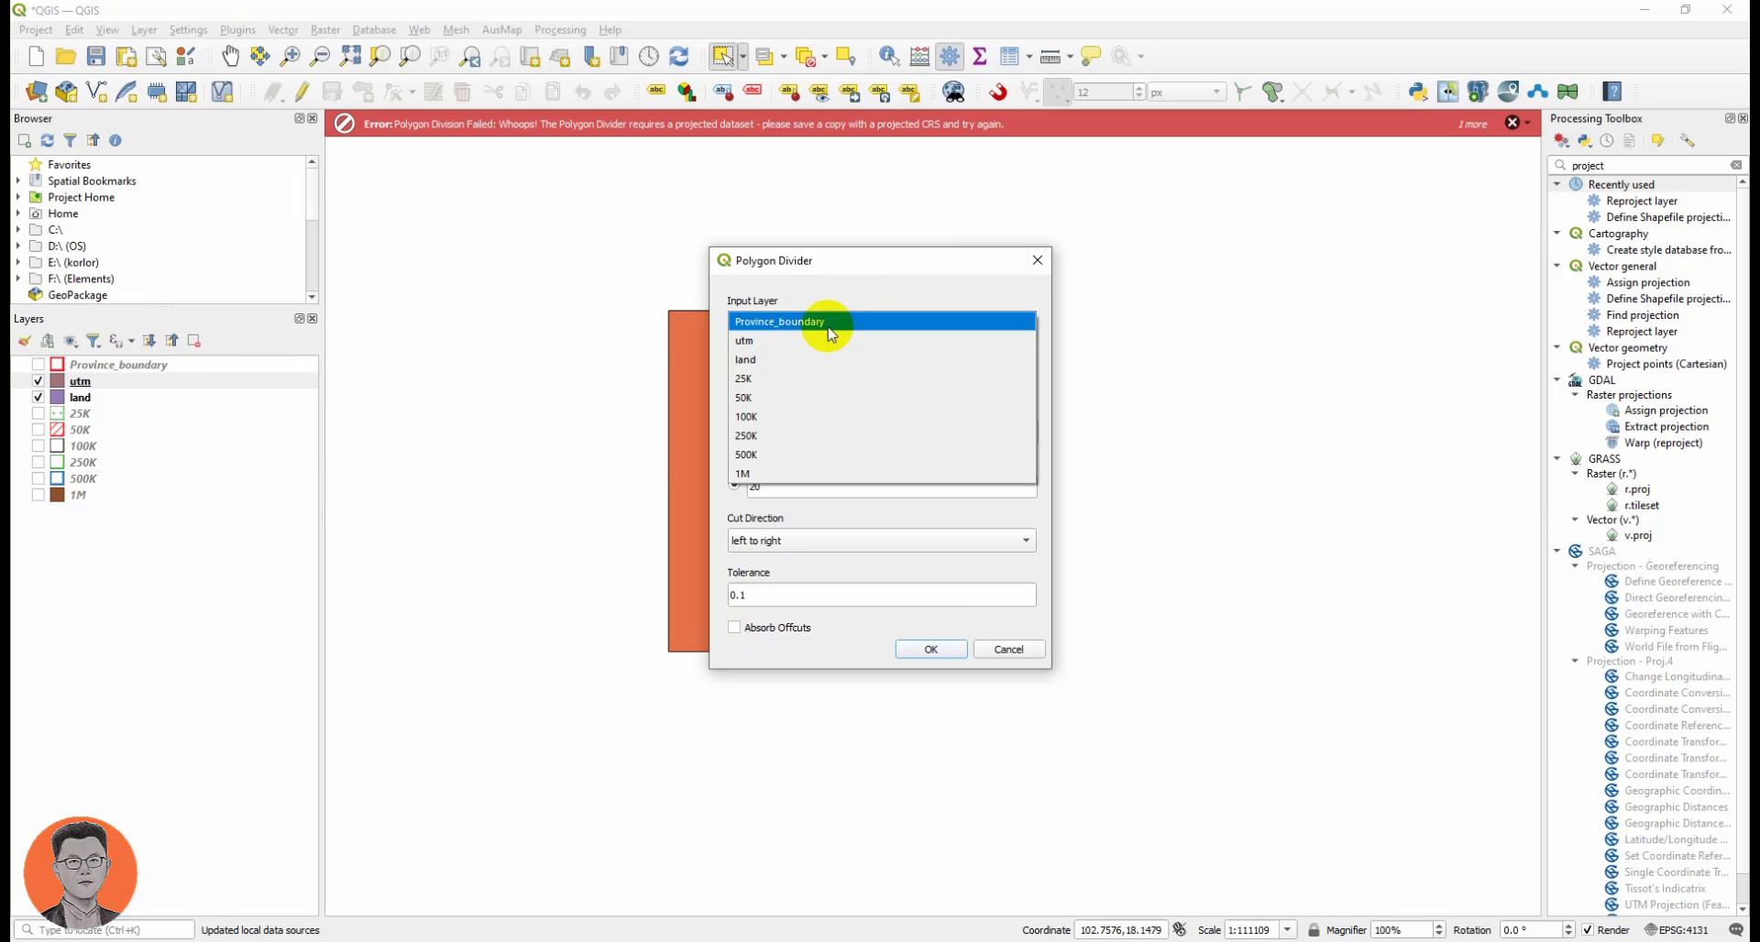
pyautogui.click(768, 340)
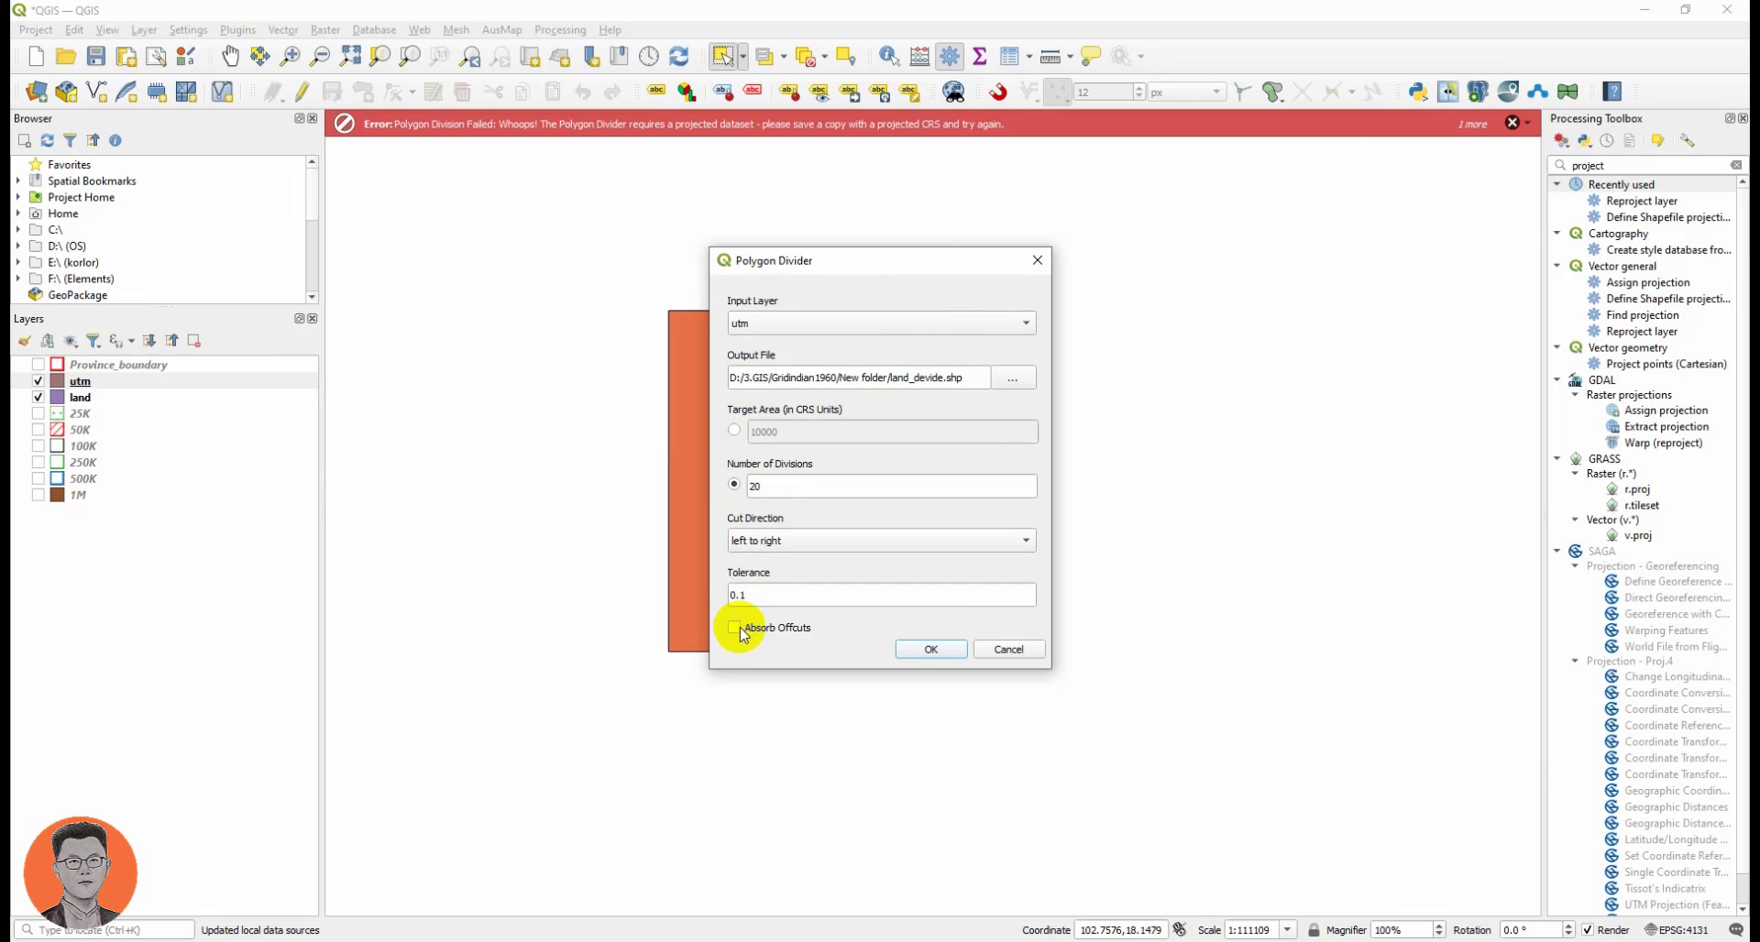
pyautogui.click(928, 649)
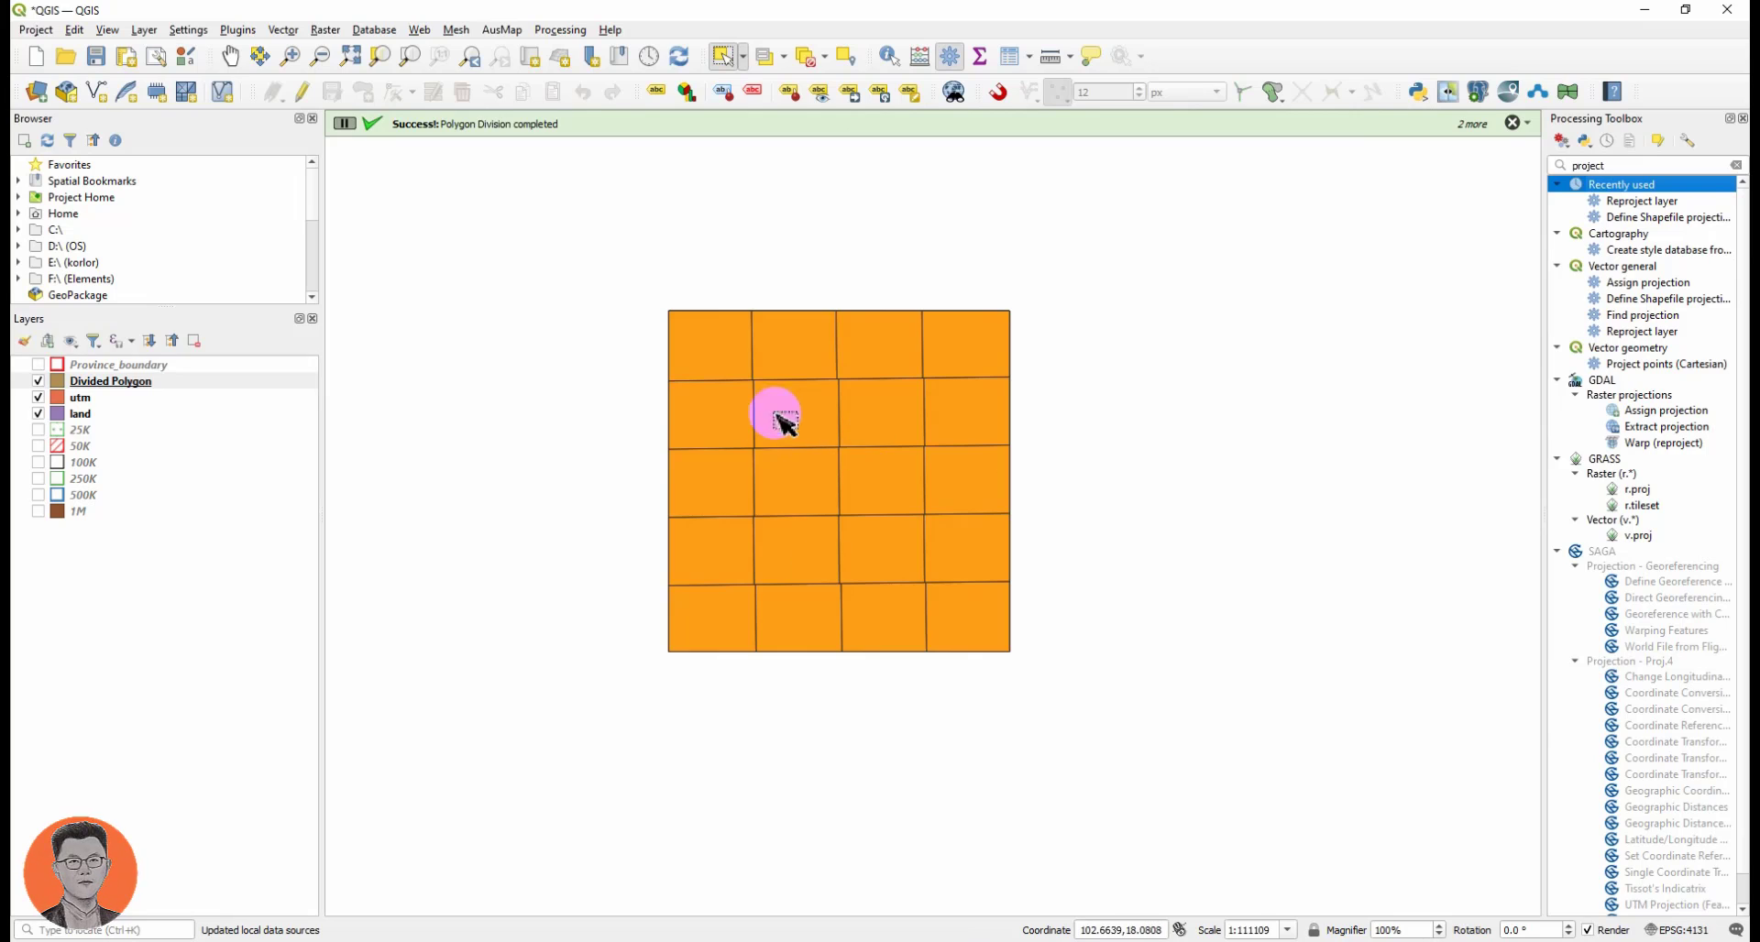
# Dismiss the division error message and hide the land and utm layers, leaving only the Divided Polygon layer on.
pyautogui.scroll(2, 765, 404)
pyautogui.scroll(-2, 746, 385)
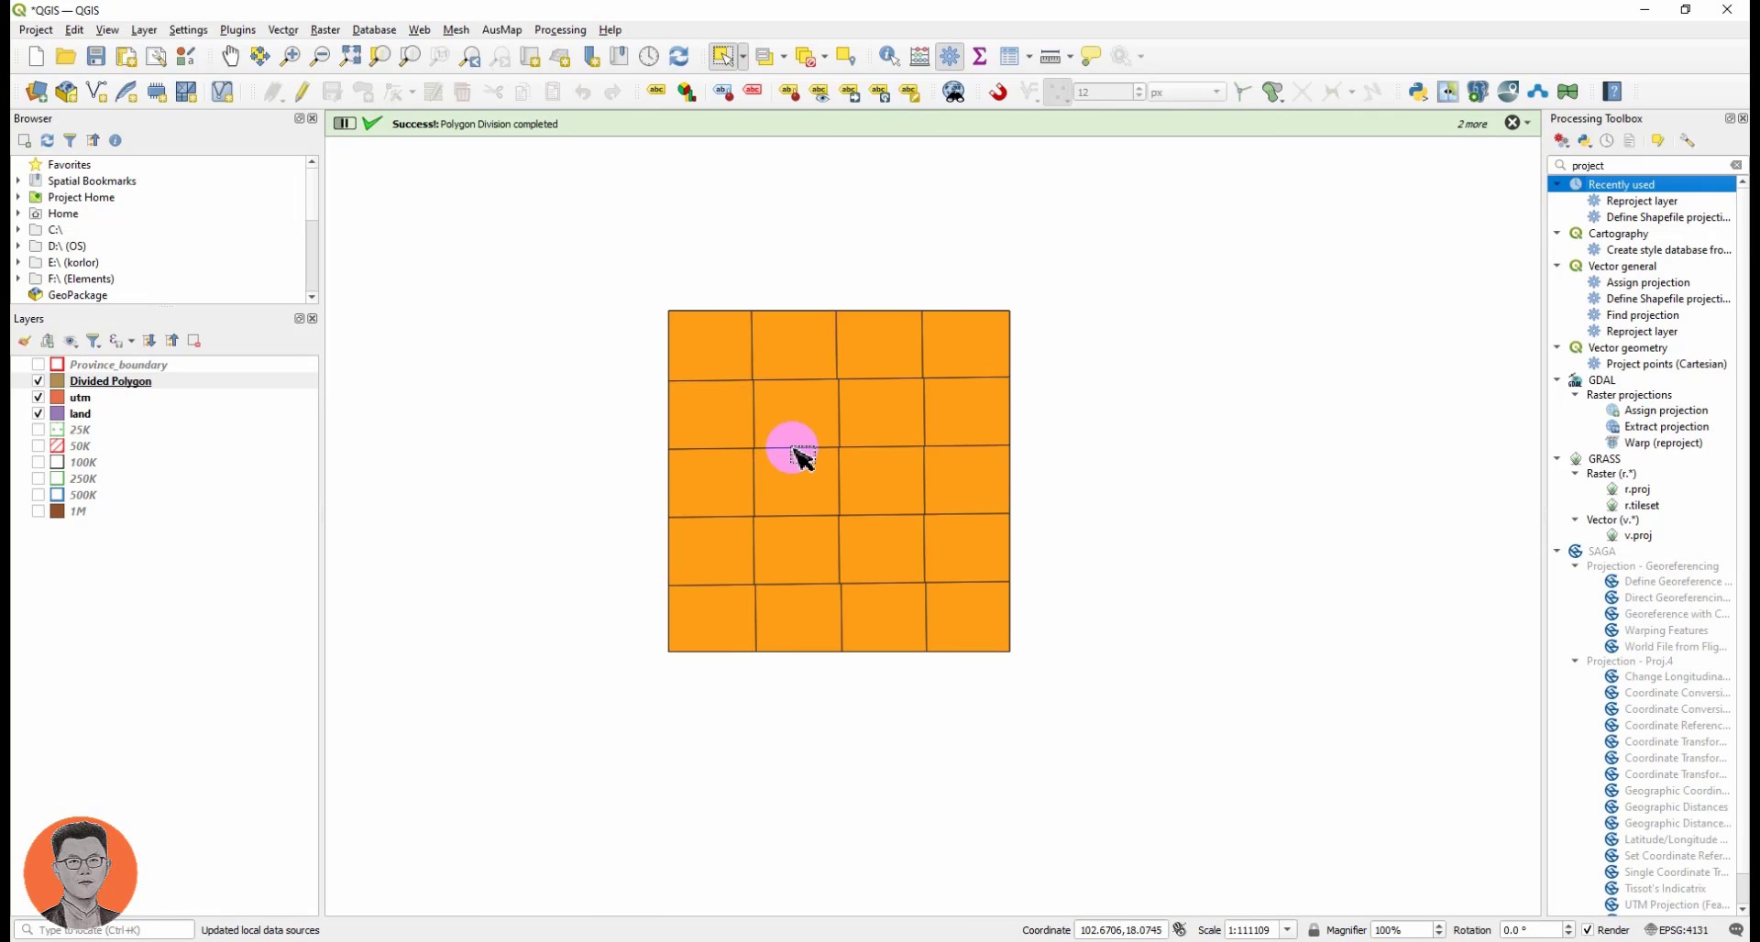
pyautogui.moveTo(803, 458); pyautogui.dragTo(874, 453)
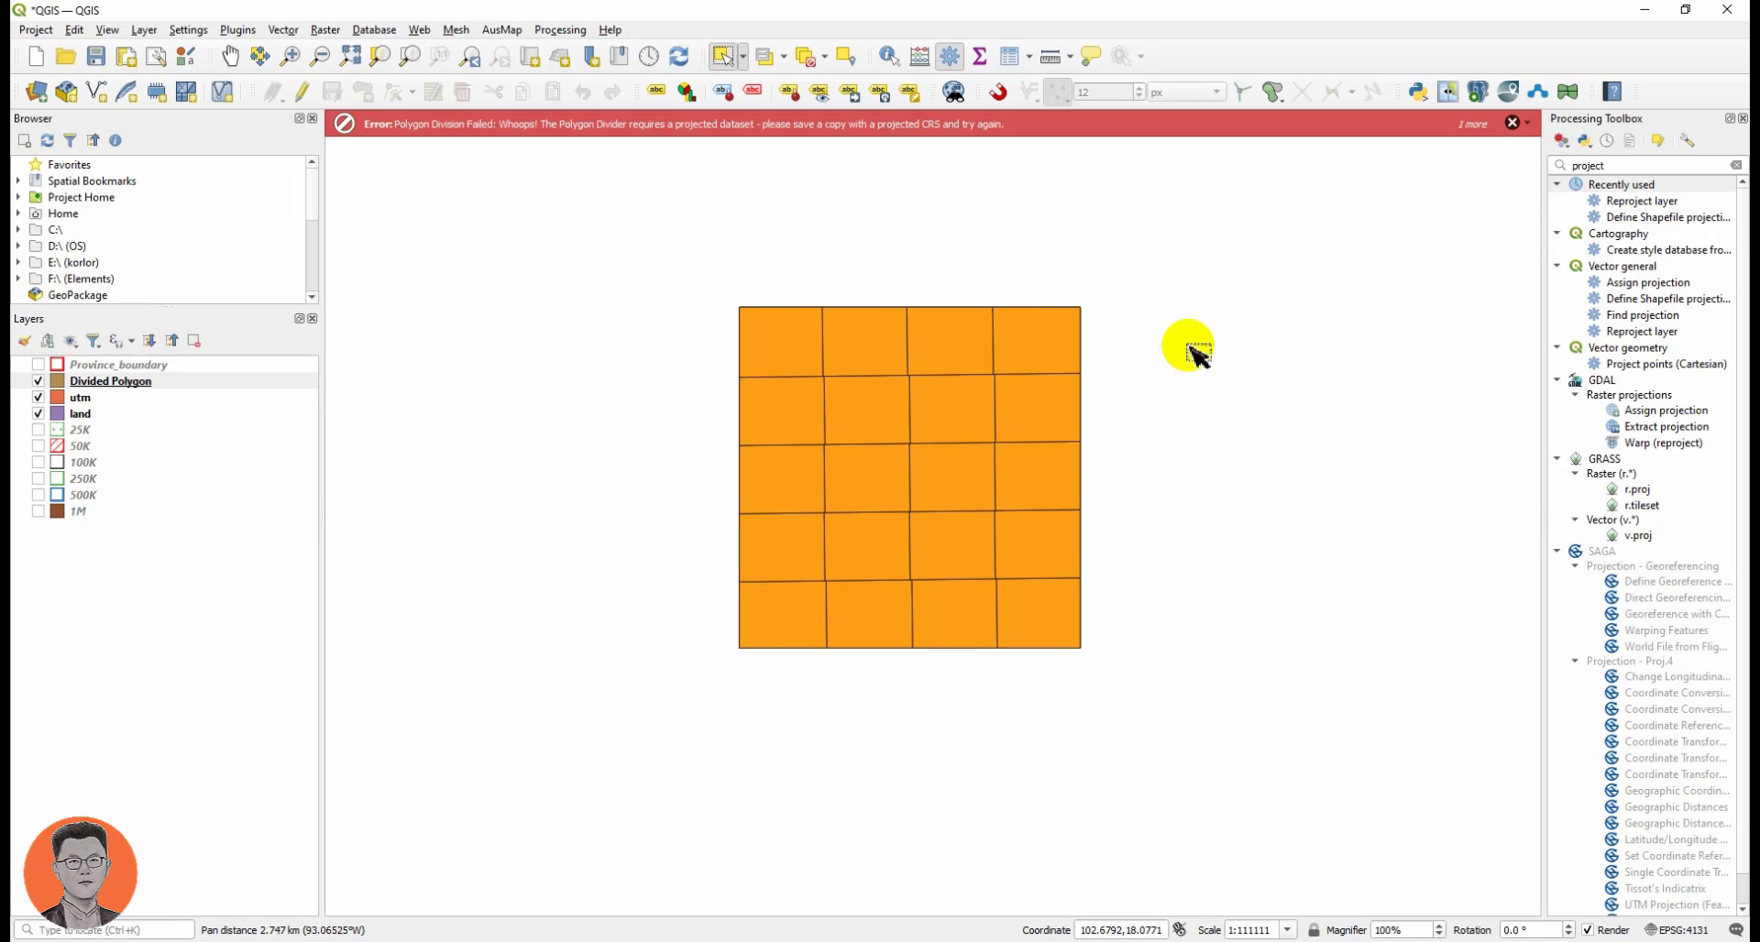
pyautogui.click(1513, 123)
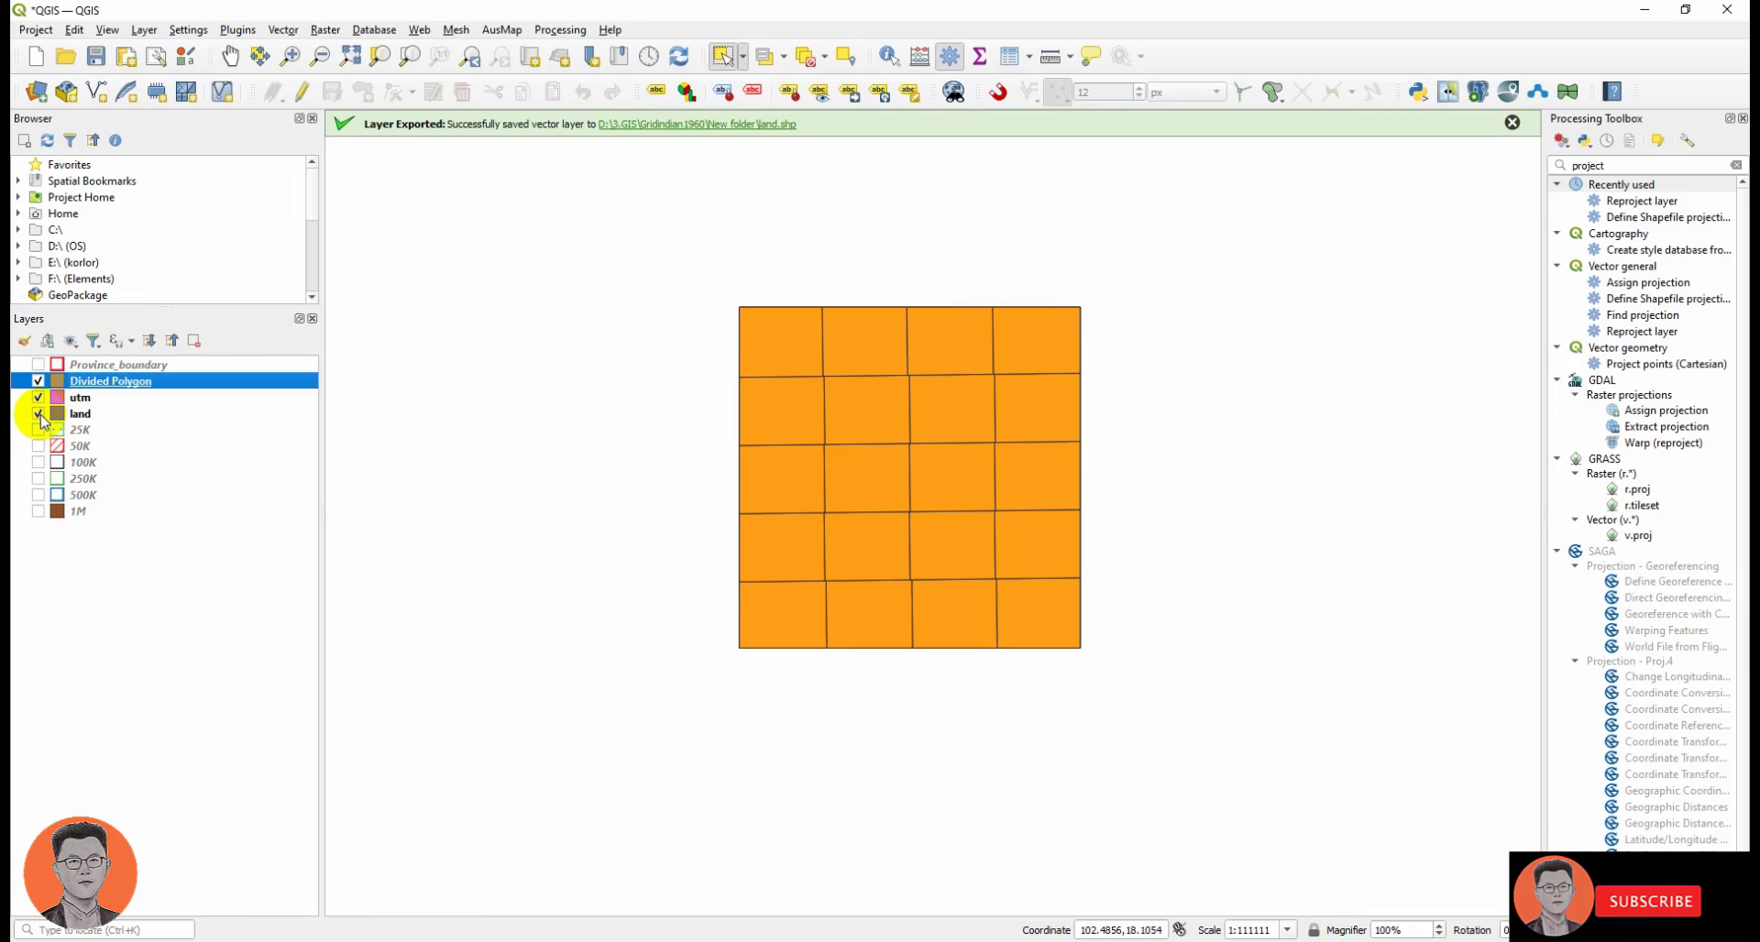
pyautogui.click(37, 414)
pyautogui.click(38, 397)
pyautogui.moveTo(787, 428); pyautogui.dragTo(795, 435)
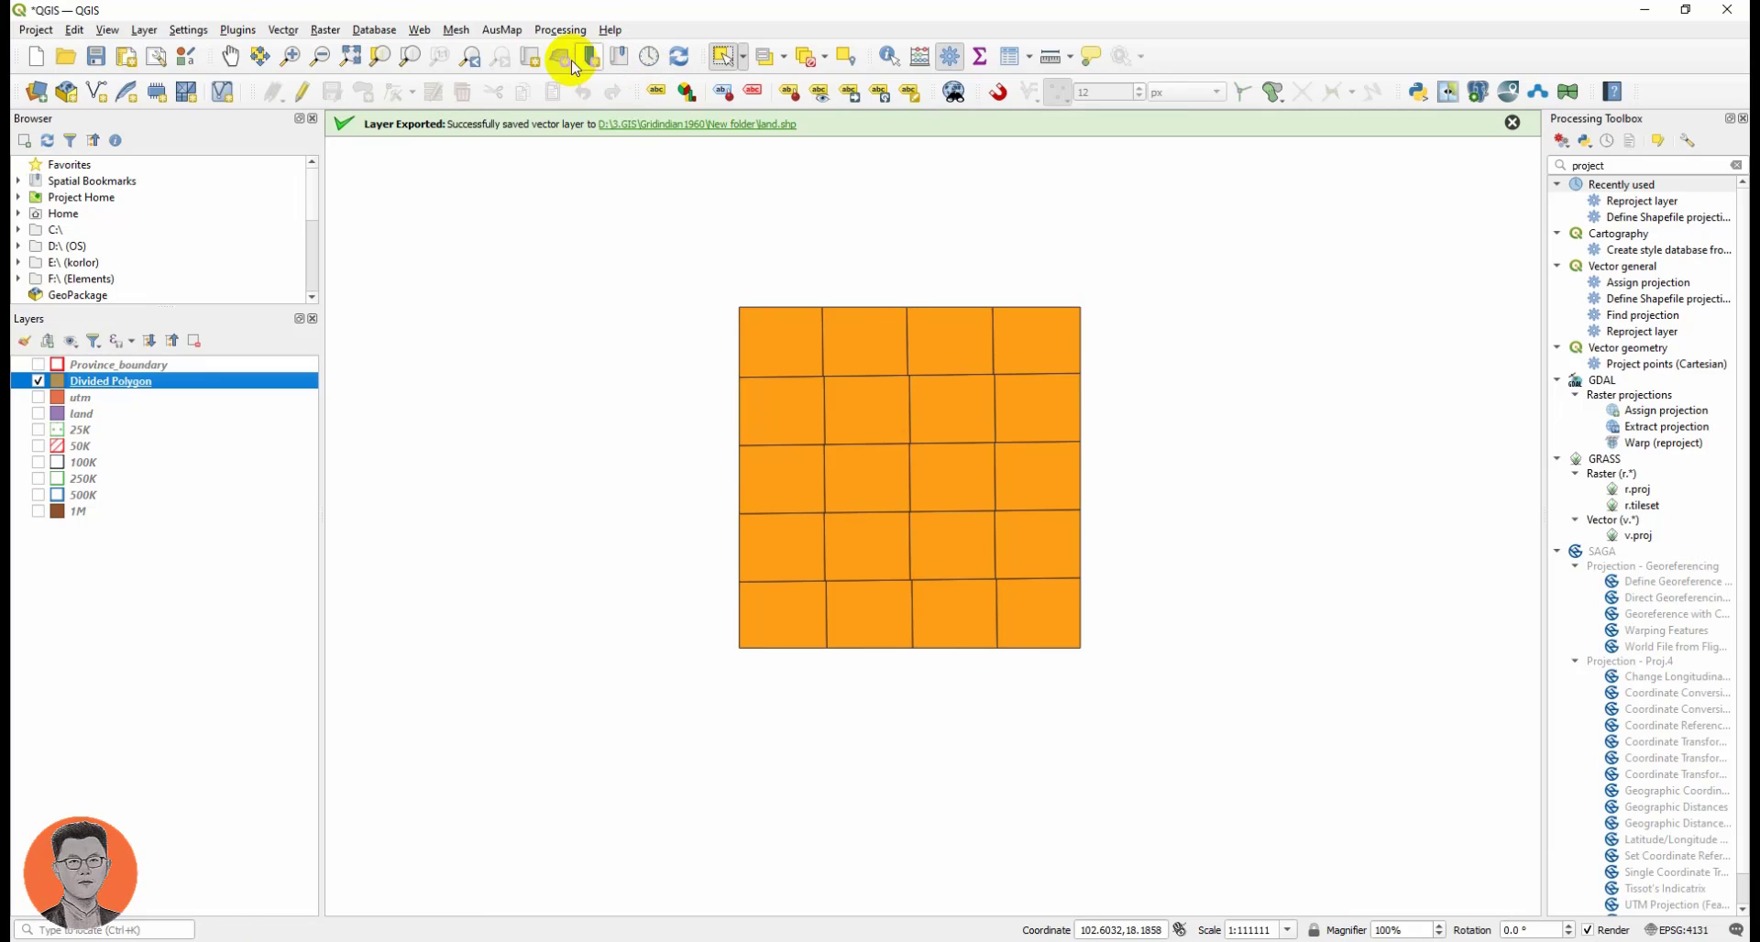
# Identify several parts of the Divided Polygon layer one after another to compare their AREA values.
pyautogui.click(889, 56)
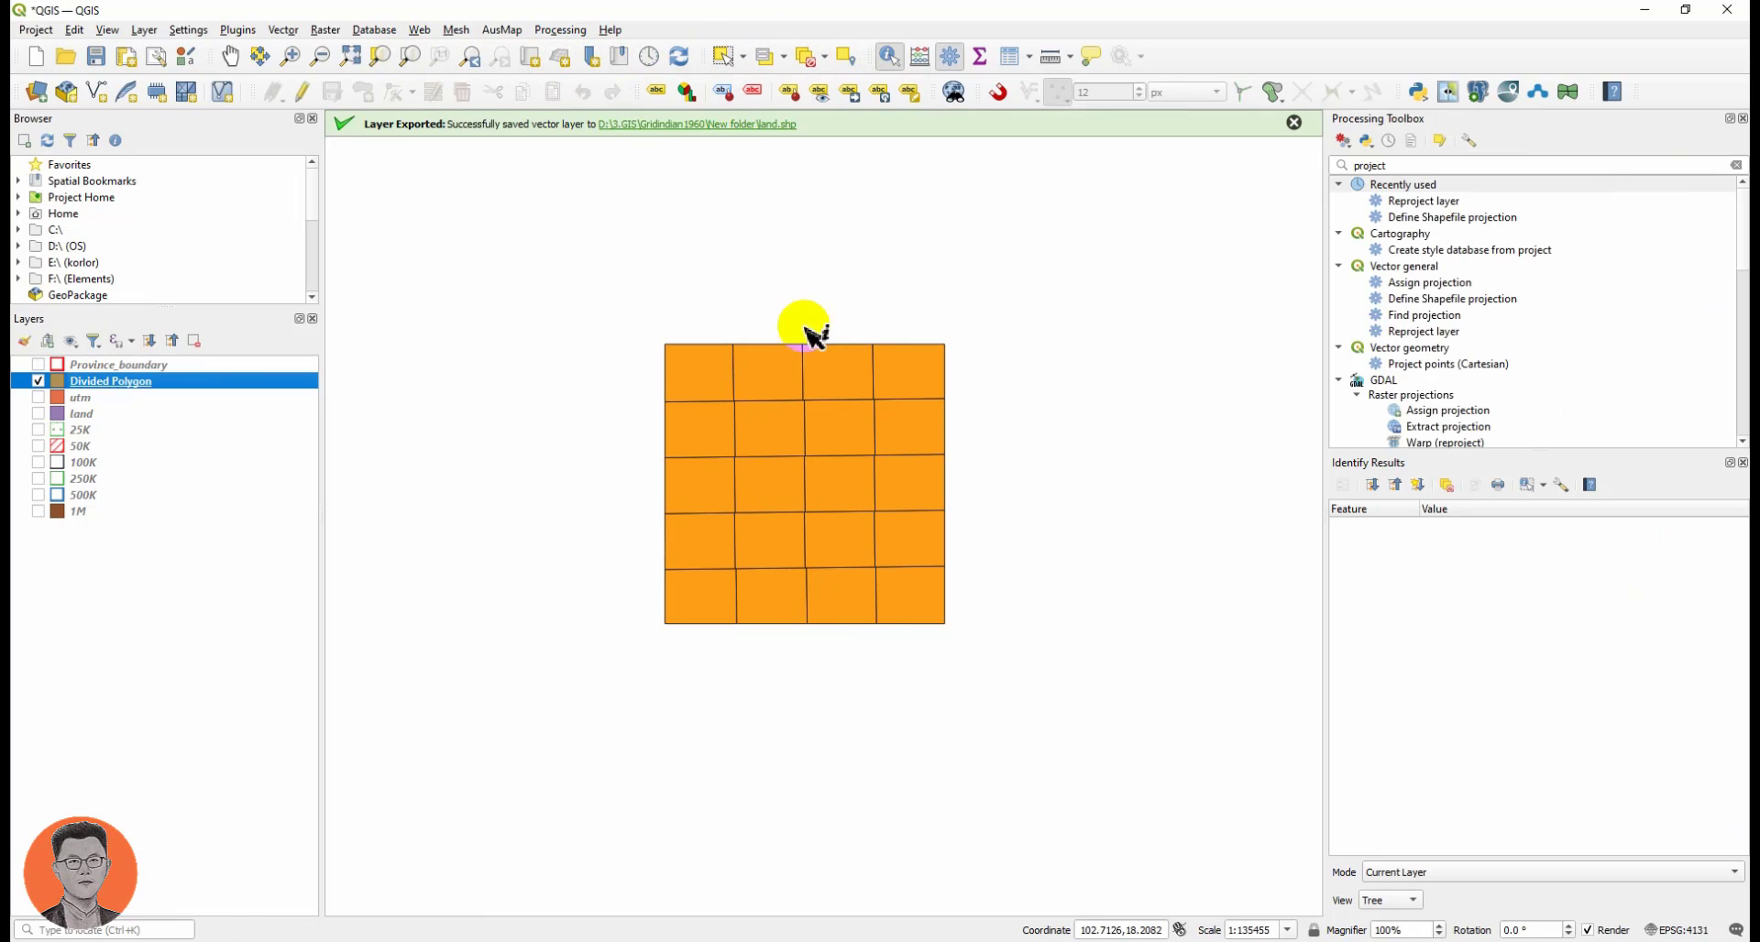
pyautogui.click(684, 384)
pyautogui.click(780, 386)
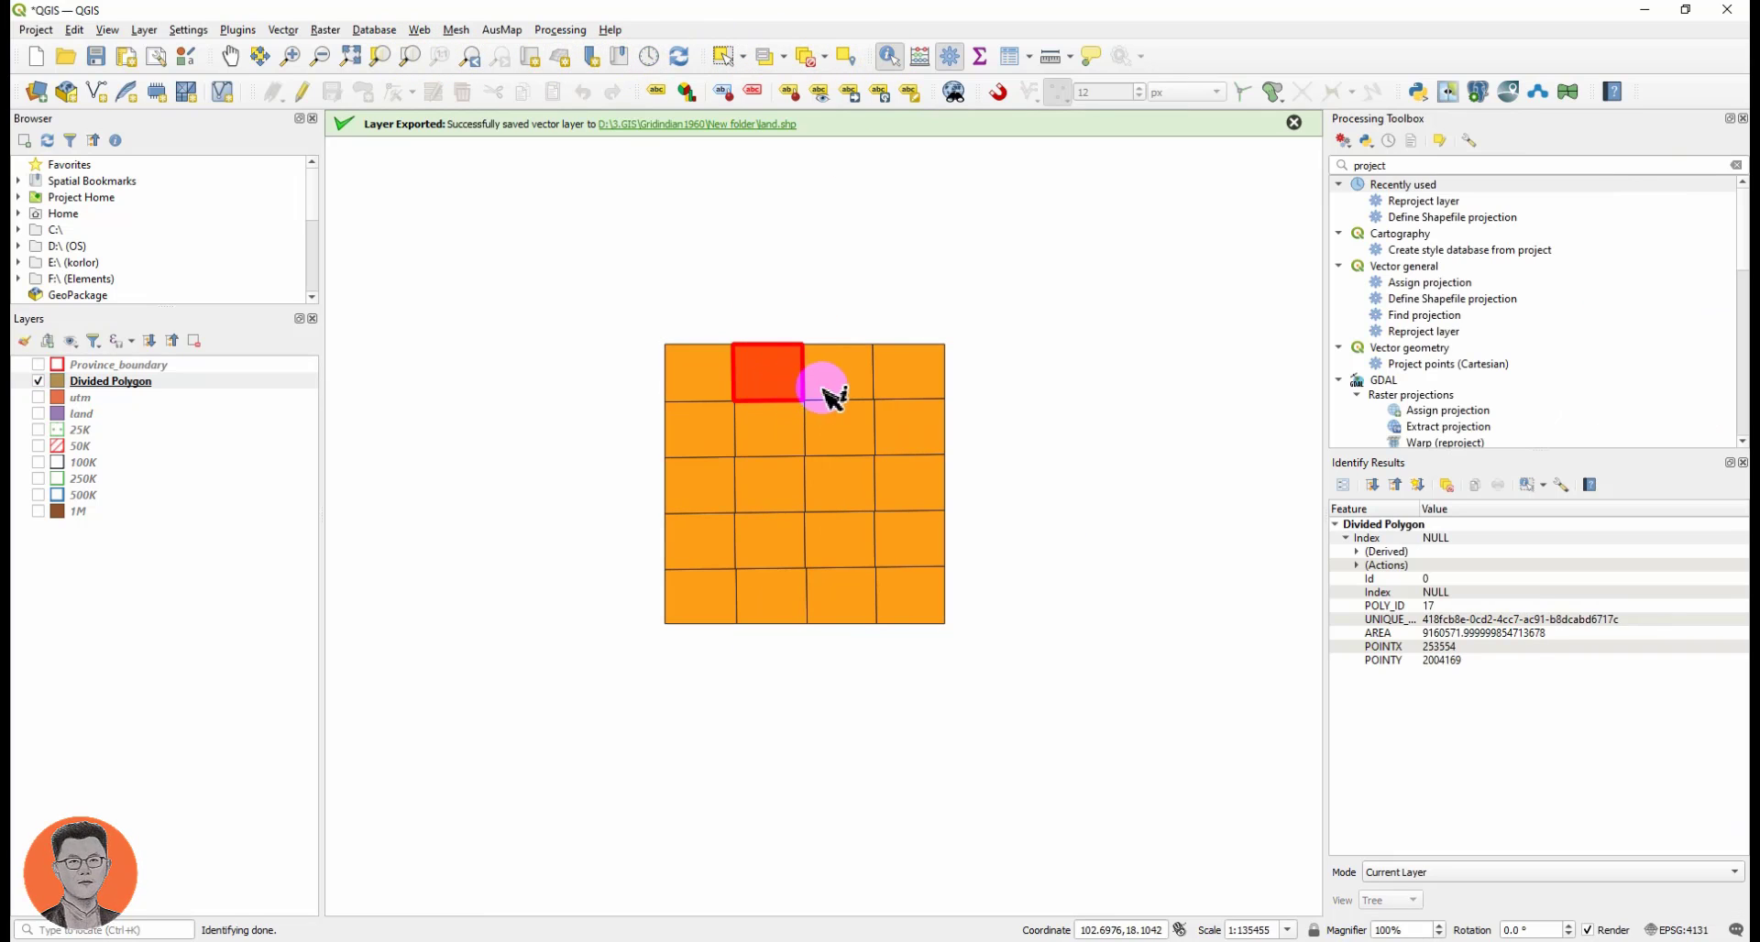
pyautogui.click(826, 390)
pyautogui.click(903, 387)
pyautogui.click(903, 426)
pyautogui.click(849, 438)
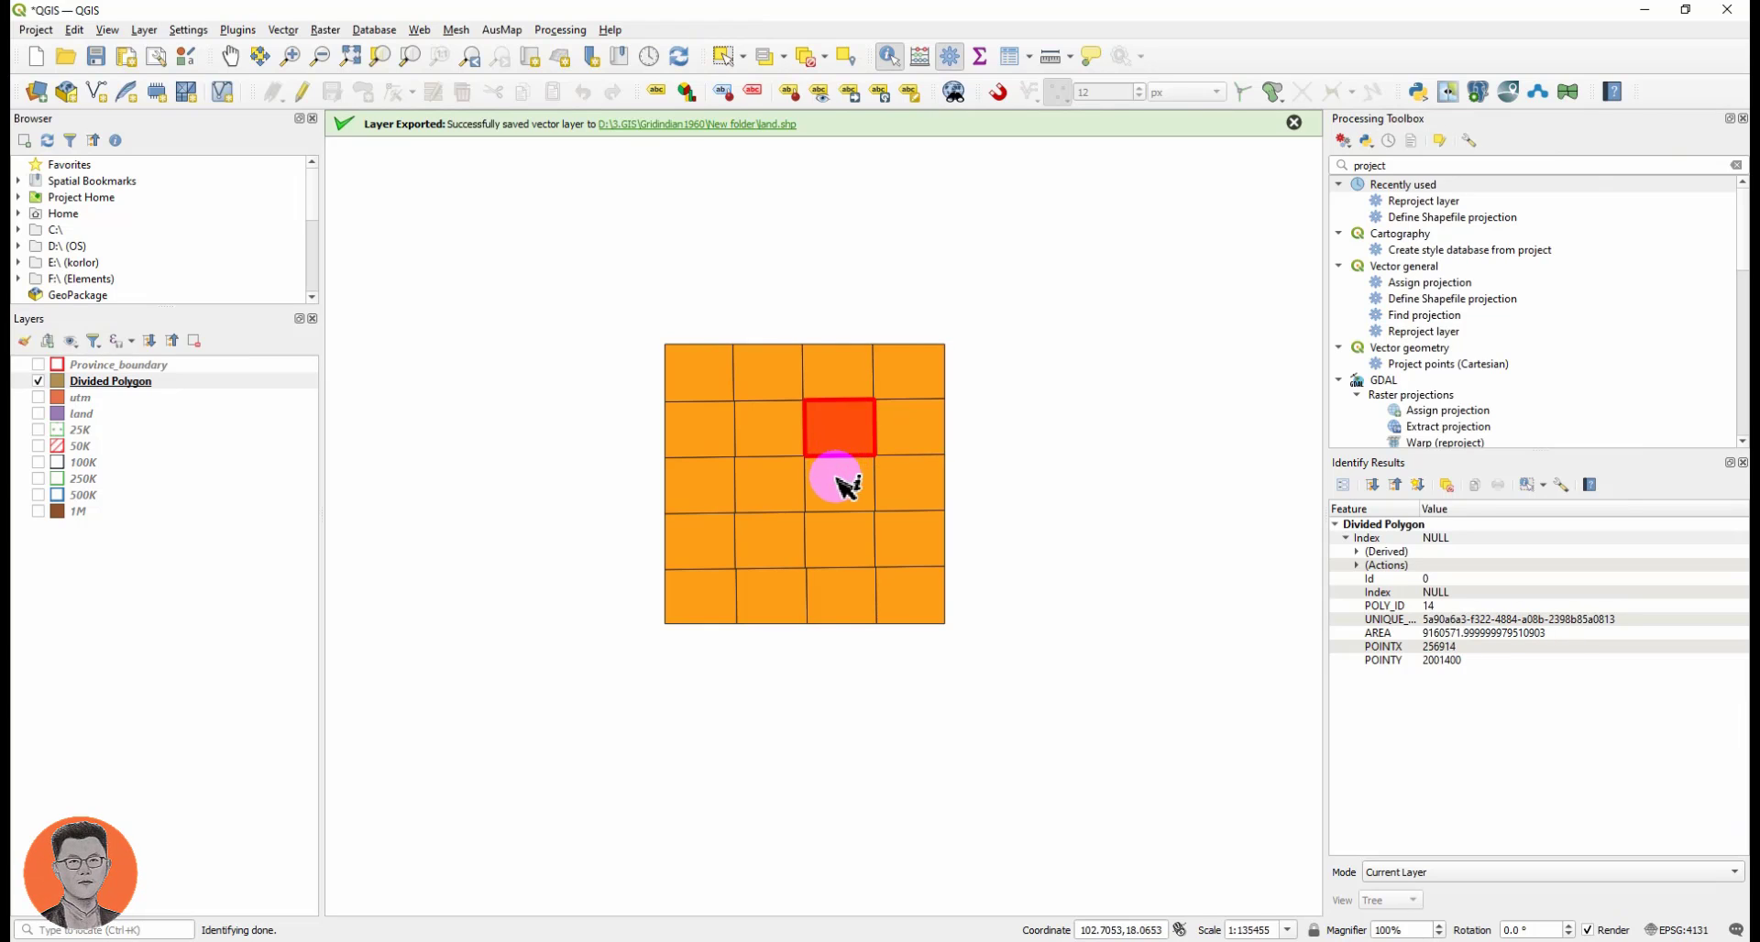
pyautogui.click(838, 478)
pyautogui.click(768, 488)
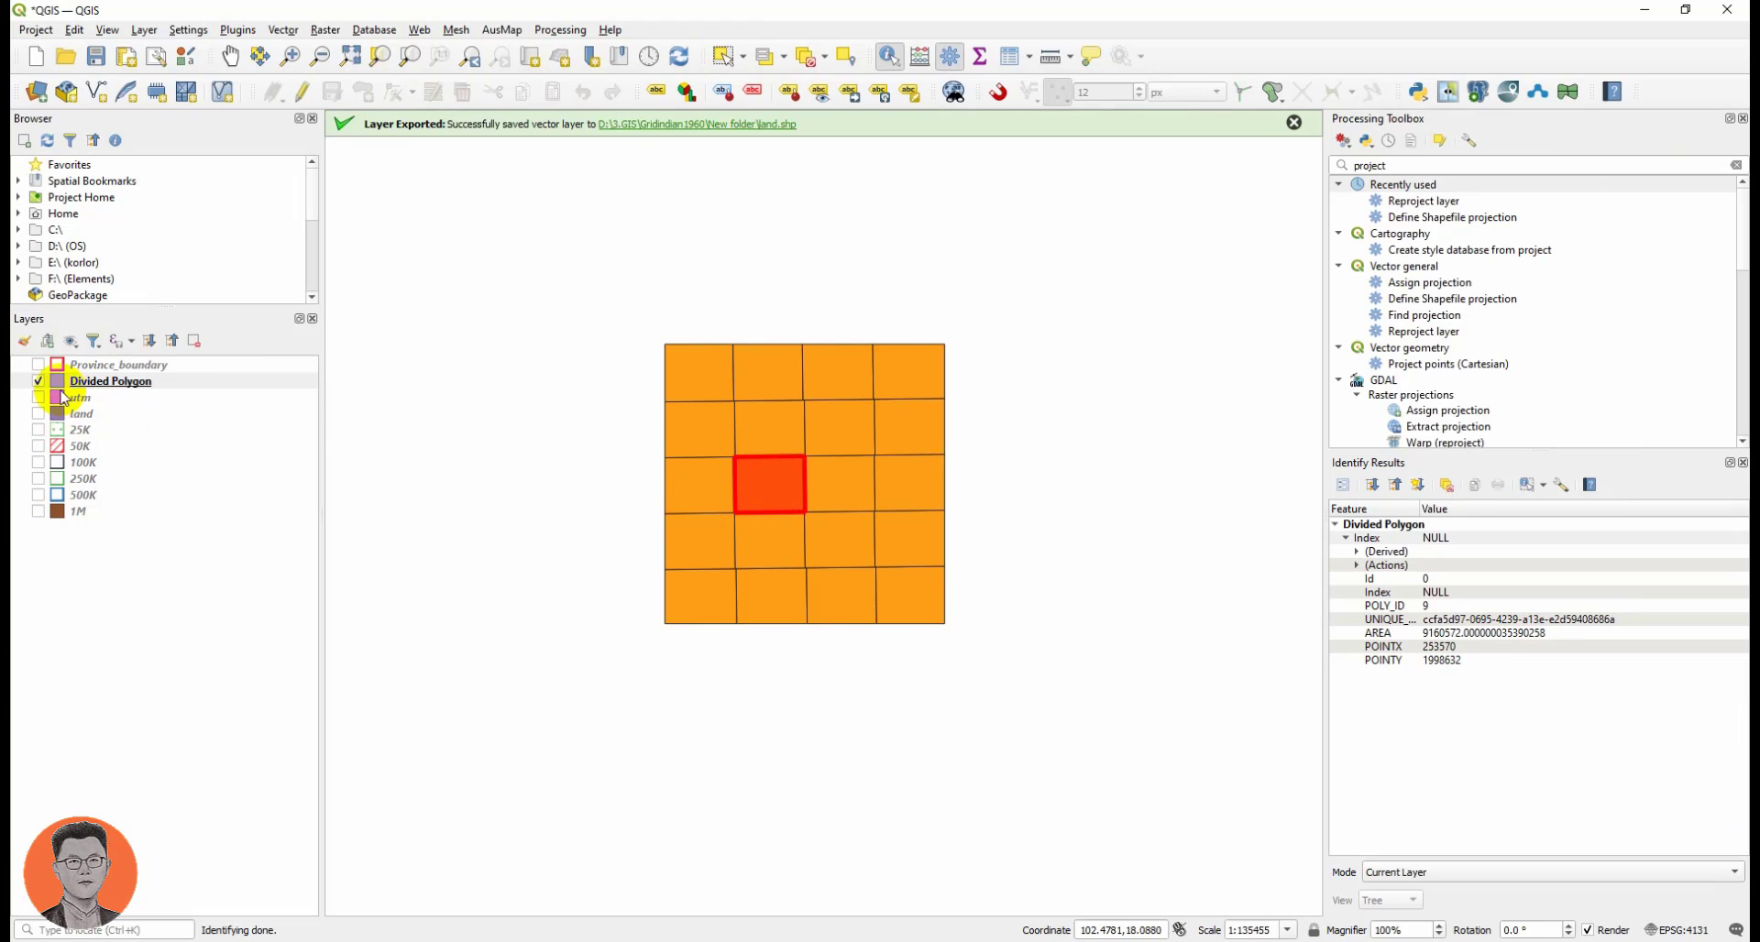
# Switch the Divided Polygon layer's visibility off and on repeatedly to inspect the divided parts on the map.
pyautogui.click(40, 382)
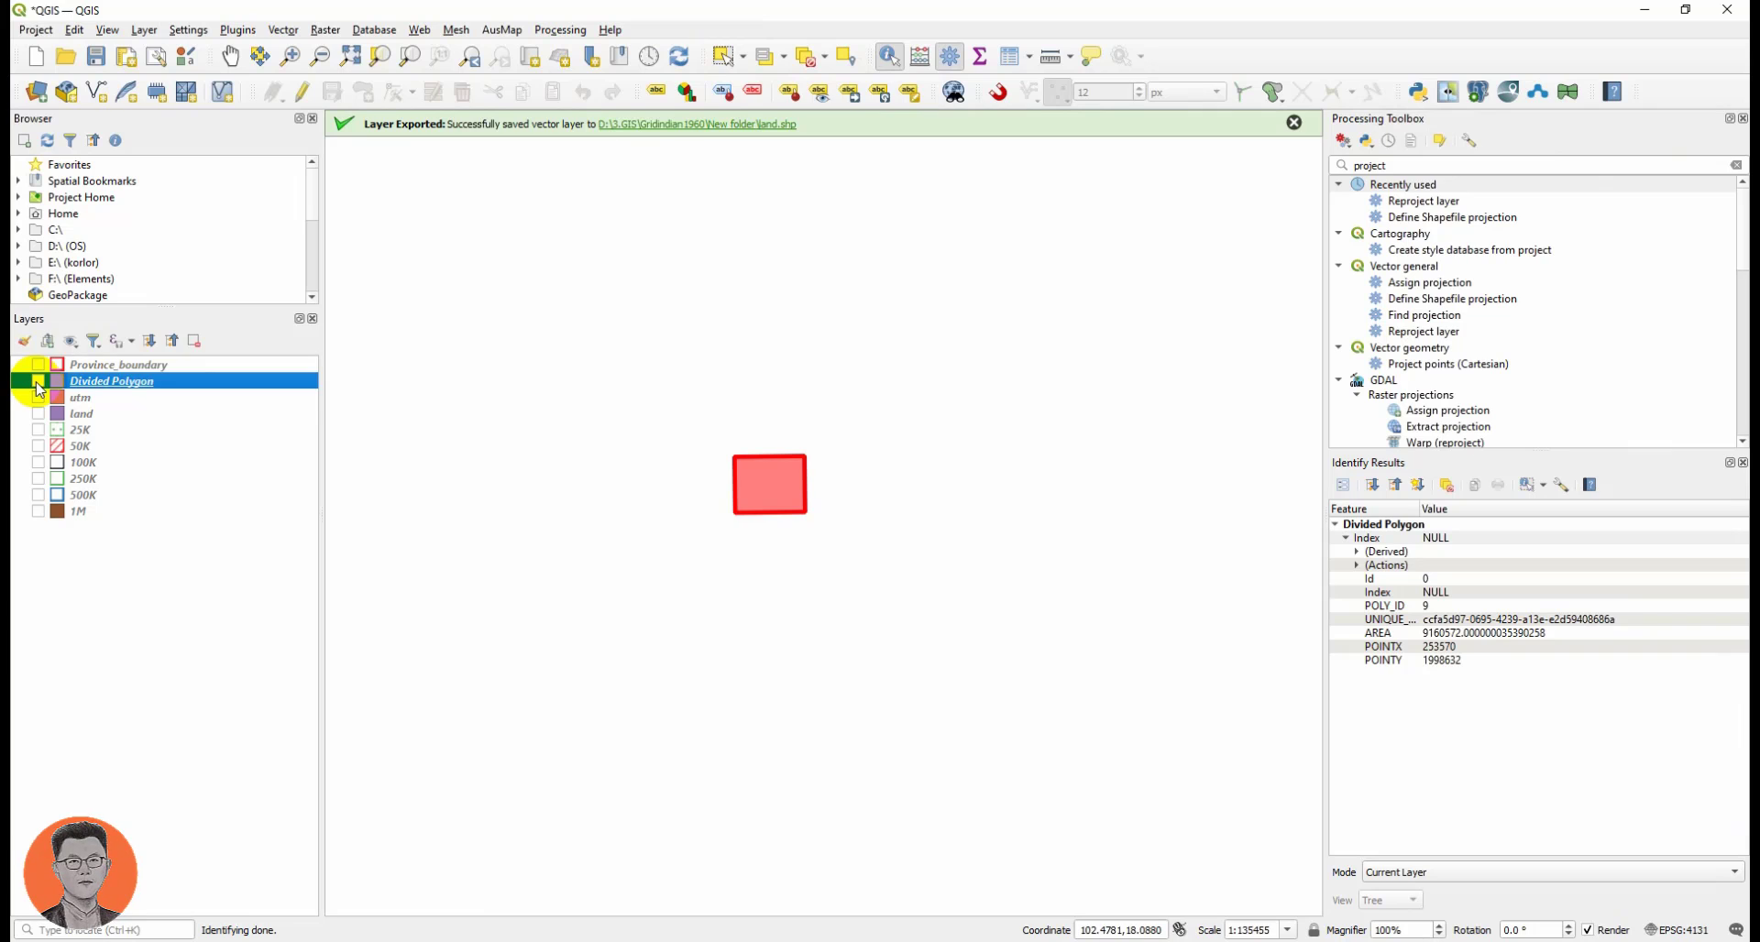
pyautogui.click(38, 381)
pyautogui.click(37, 381)
pyautogui.click(38, 381)
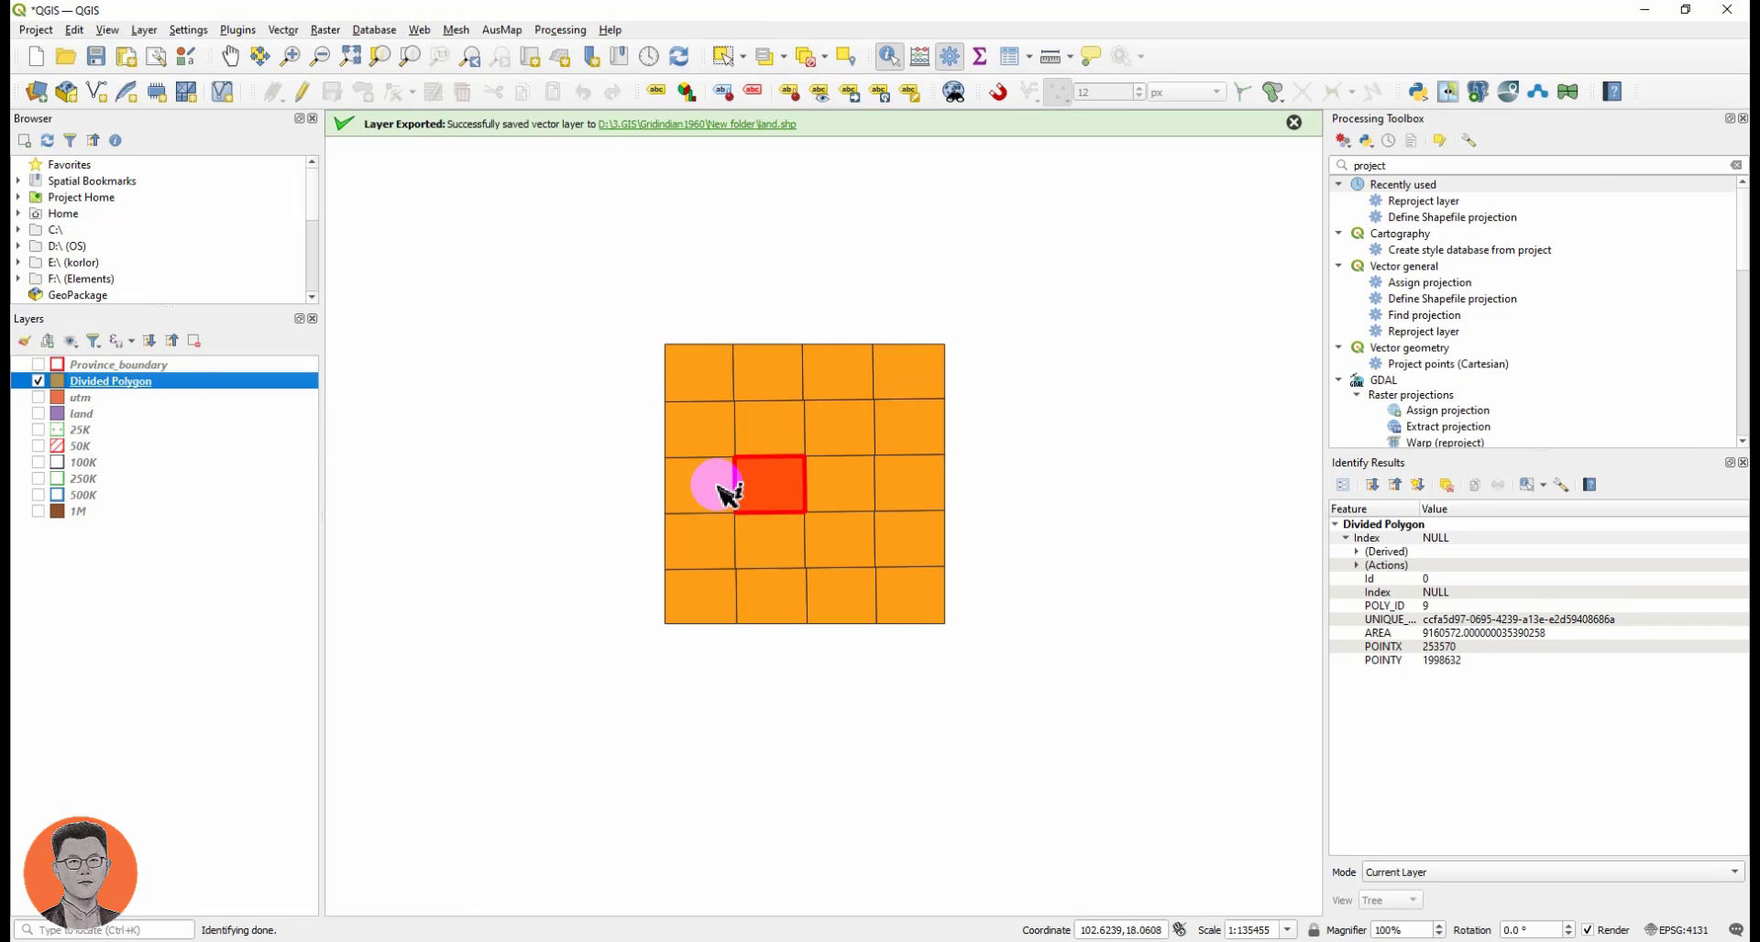
pyautogui.scroll(3, 729, 495)
pyautogui.scroll(-2, 797, 483)
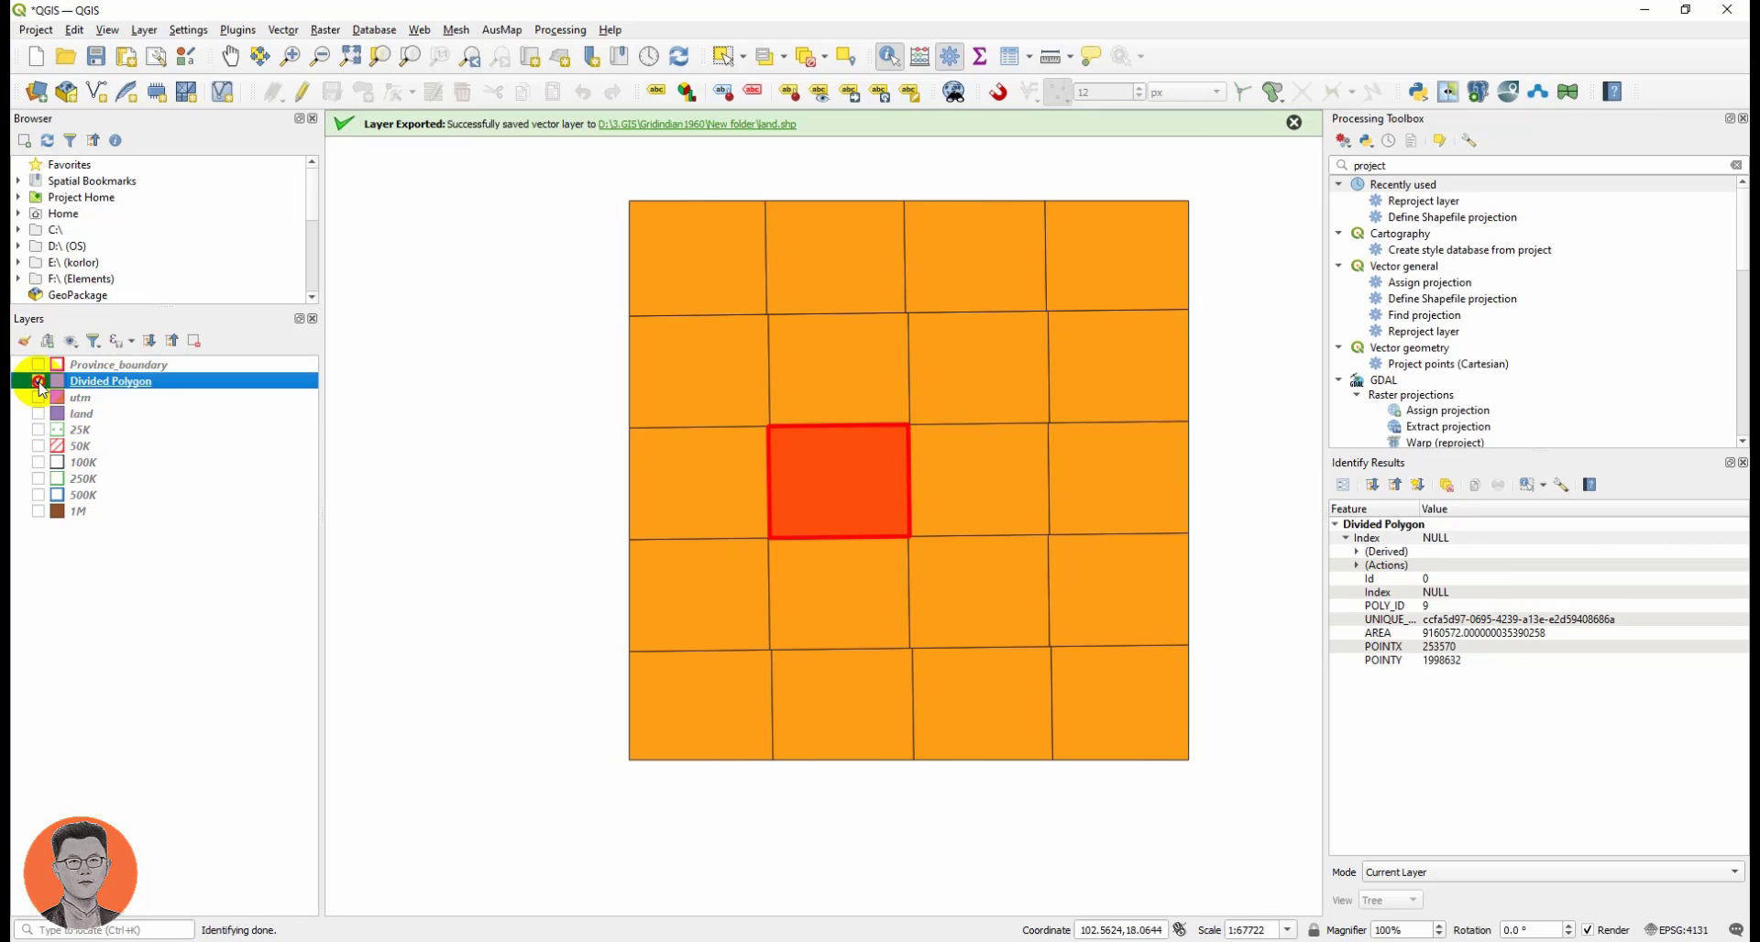
pyautogui.click(38, 382)
pyautogui.click(38, 382)
pyautogui.click(38, 382)
pyautogui.click(37, 381)
pyautogui.click(38, 382)
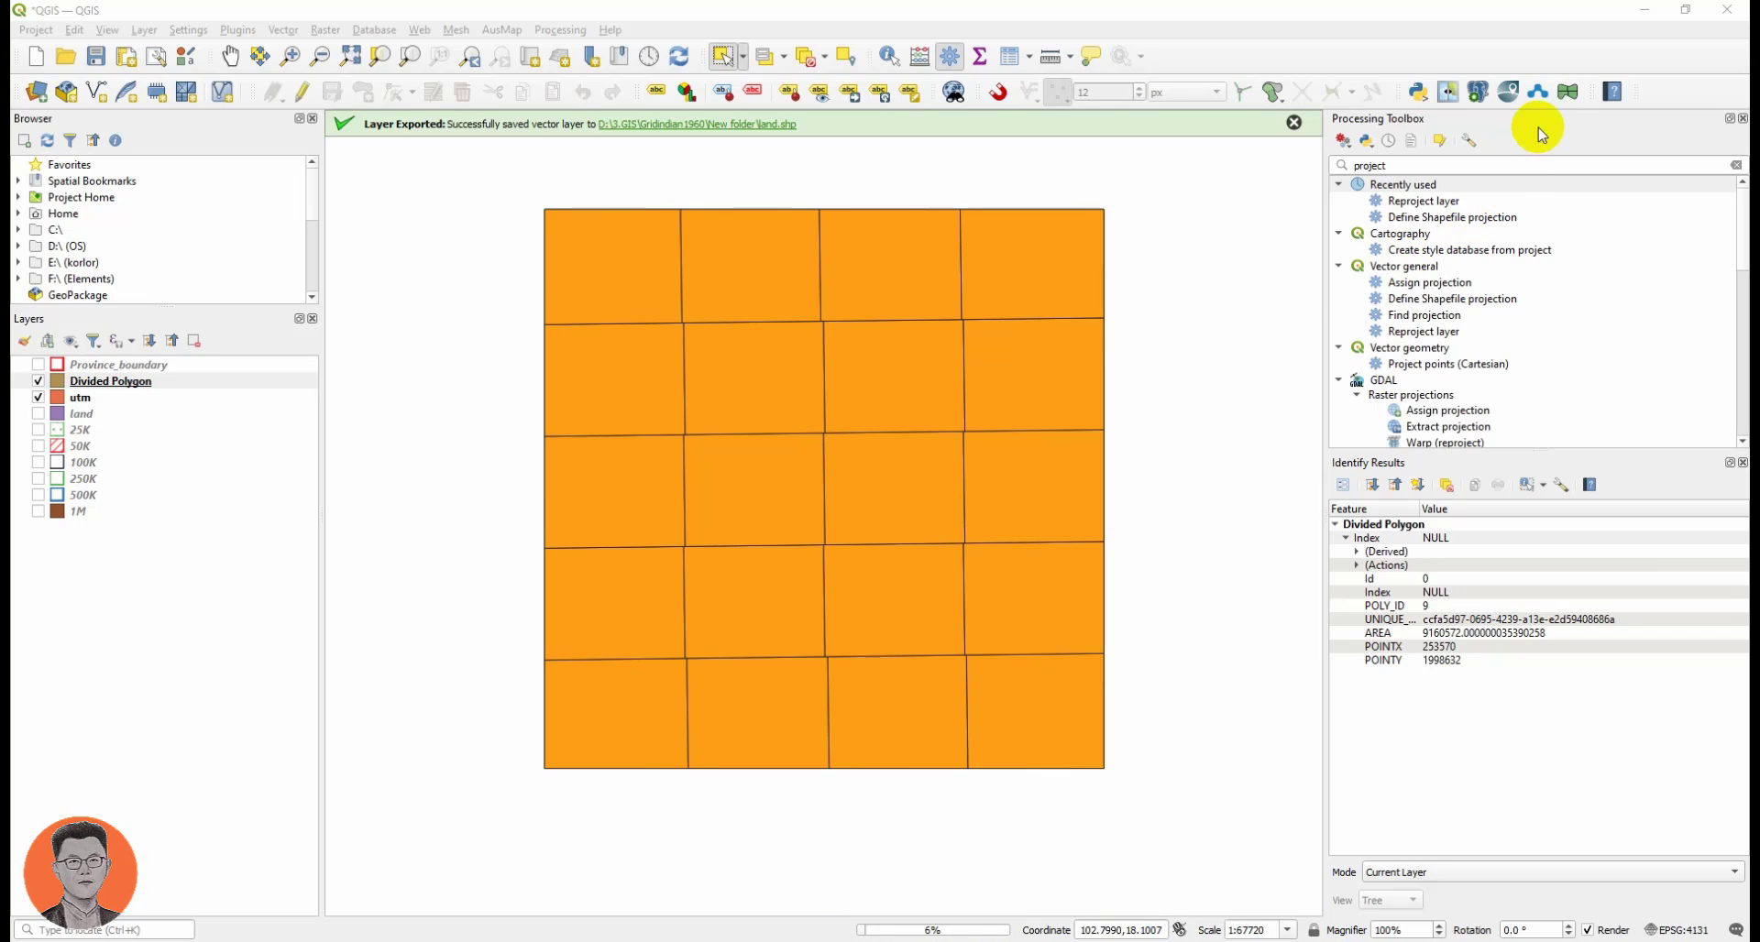
# Start Polygon Divider again, choosing 50 as the number of divisions and bottom to top as the cut direction.
pyautogui.click(1566, 92)
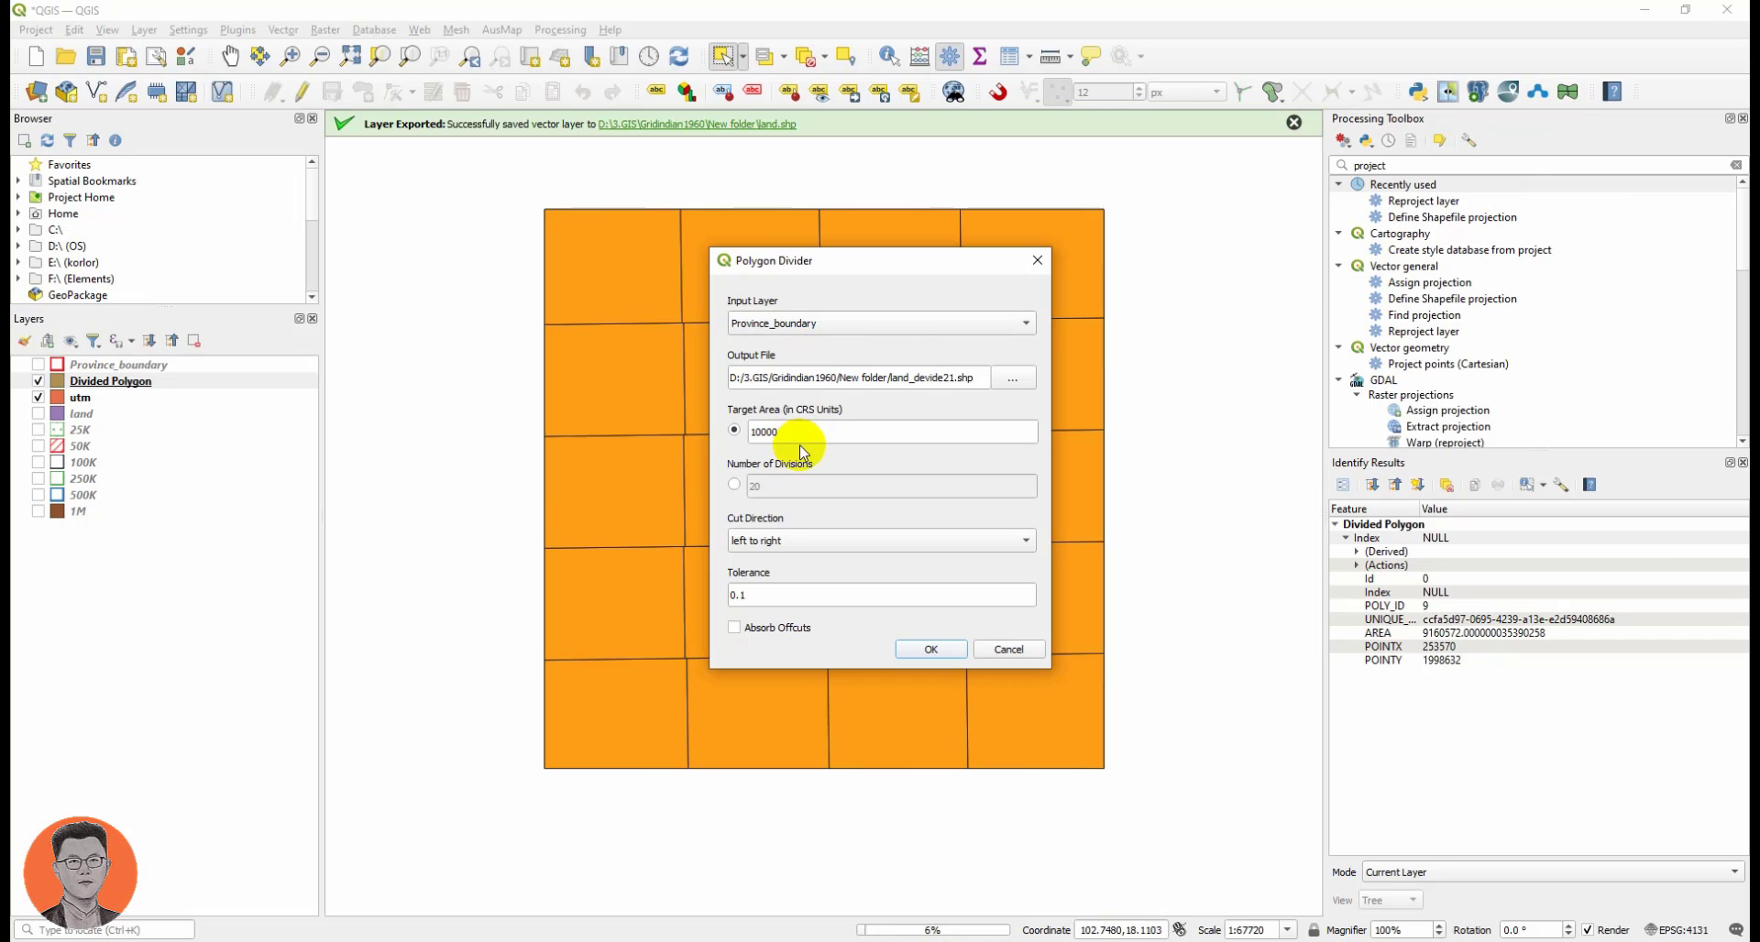
pyautogui.click(735, 485)
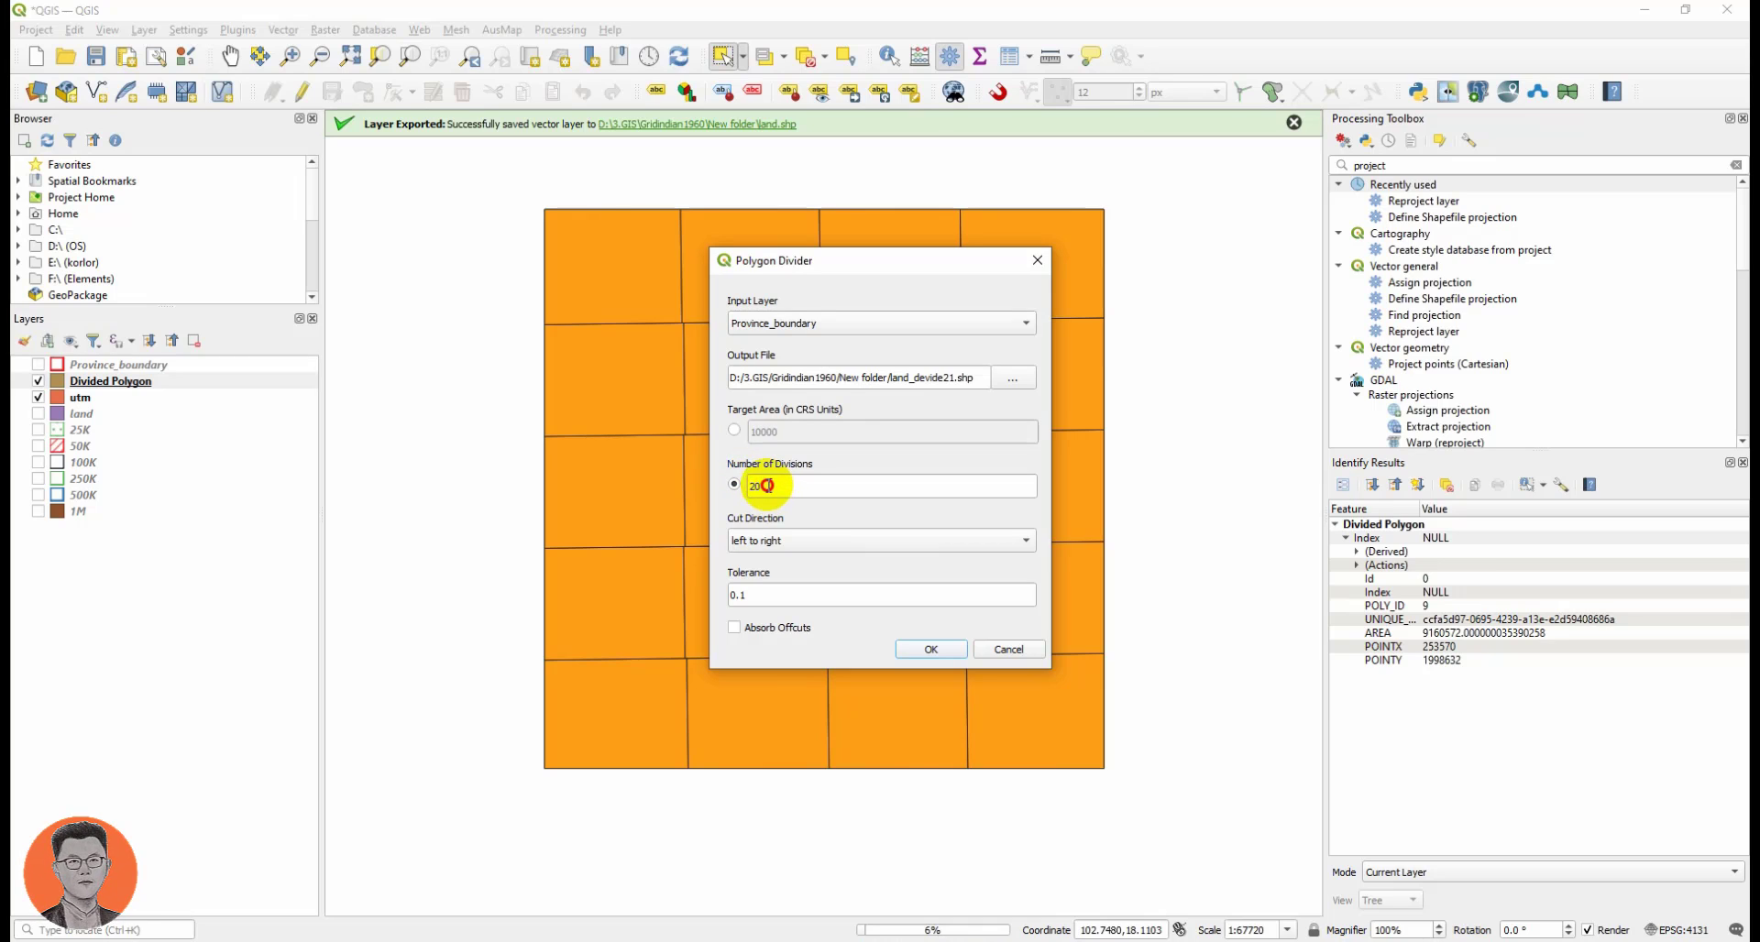
pyautogui.moveTo(766, 486); pyautogui.dragTo(747, 492)
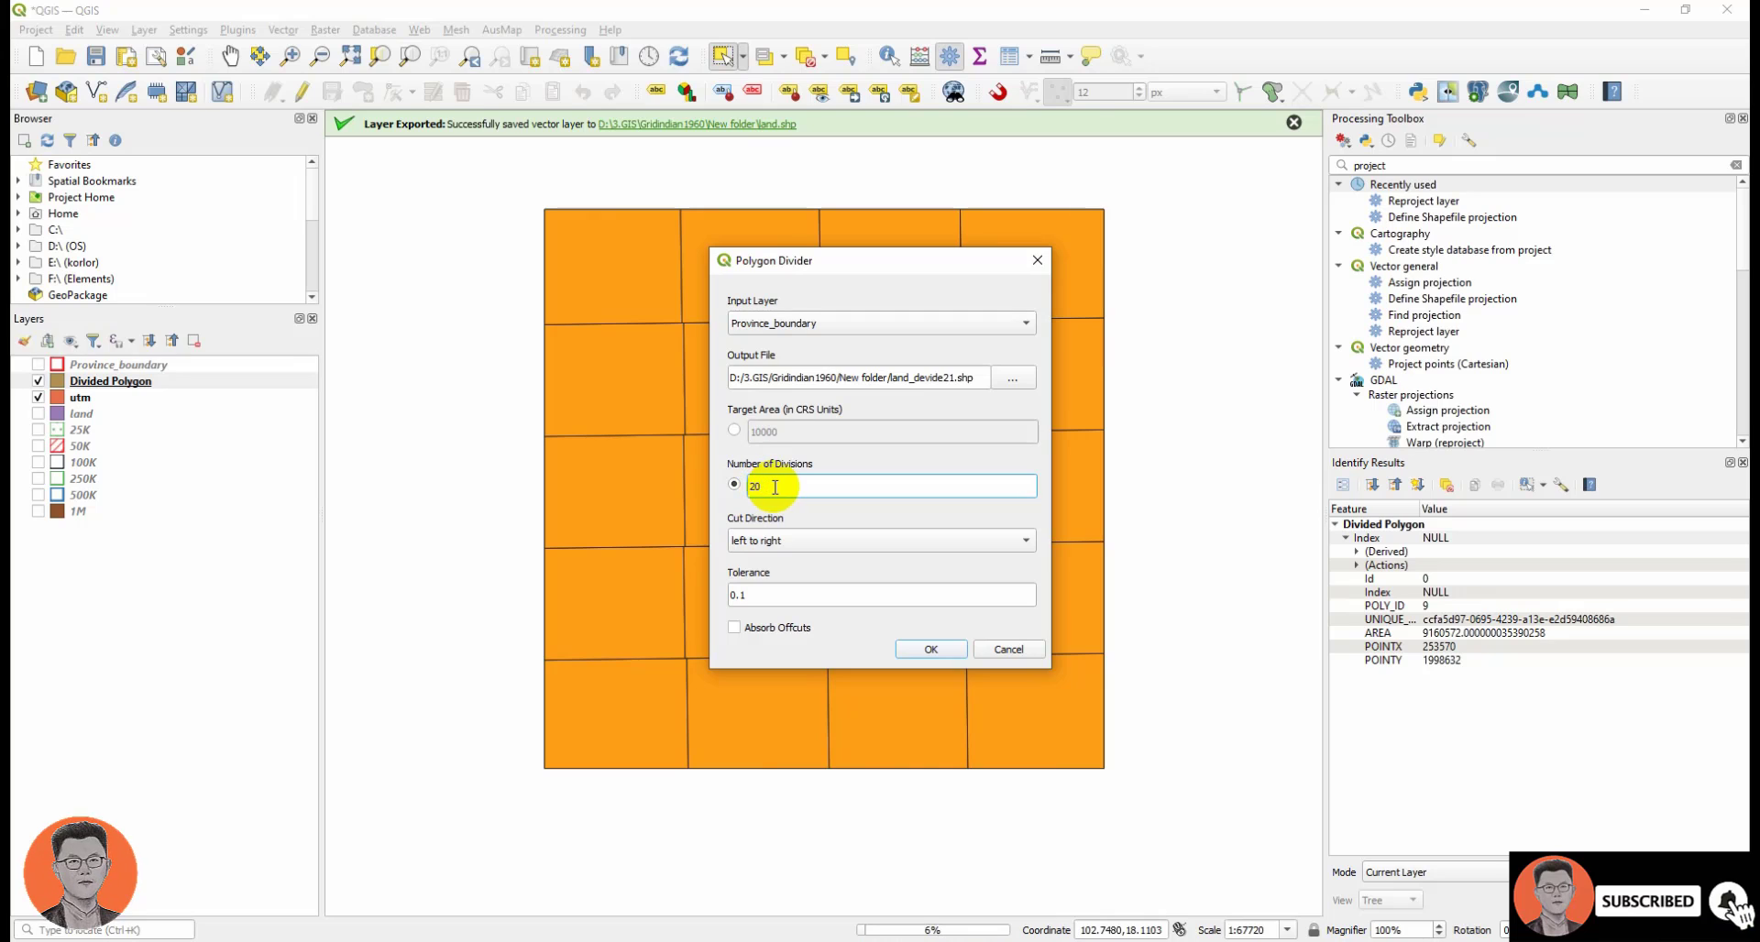
pyautogui.click(755, 484)
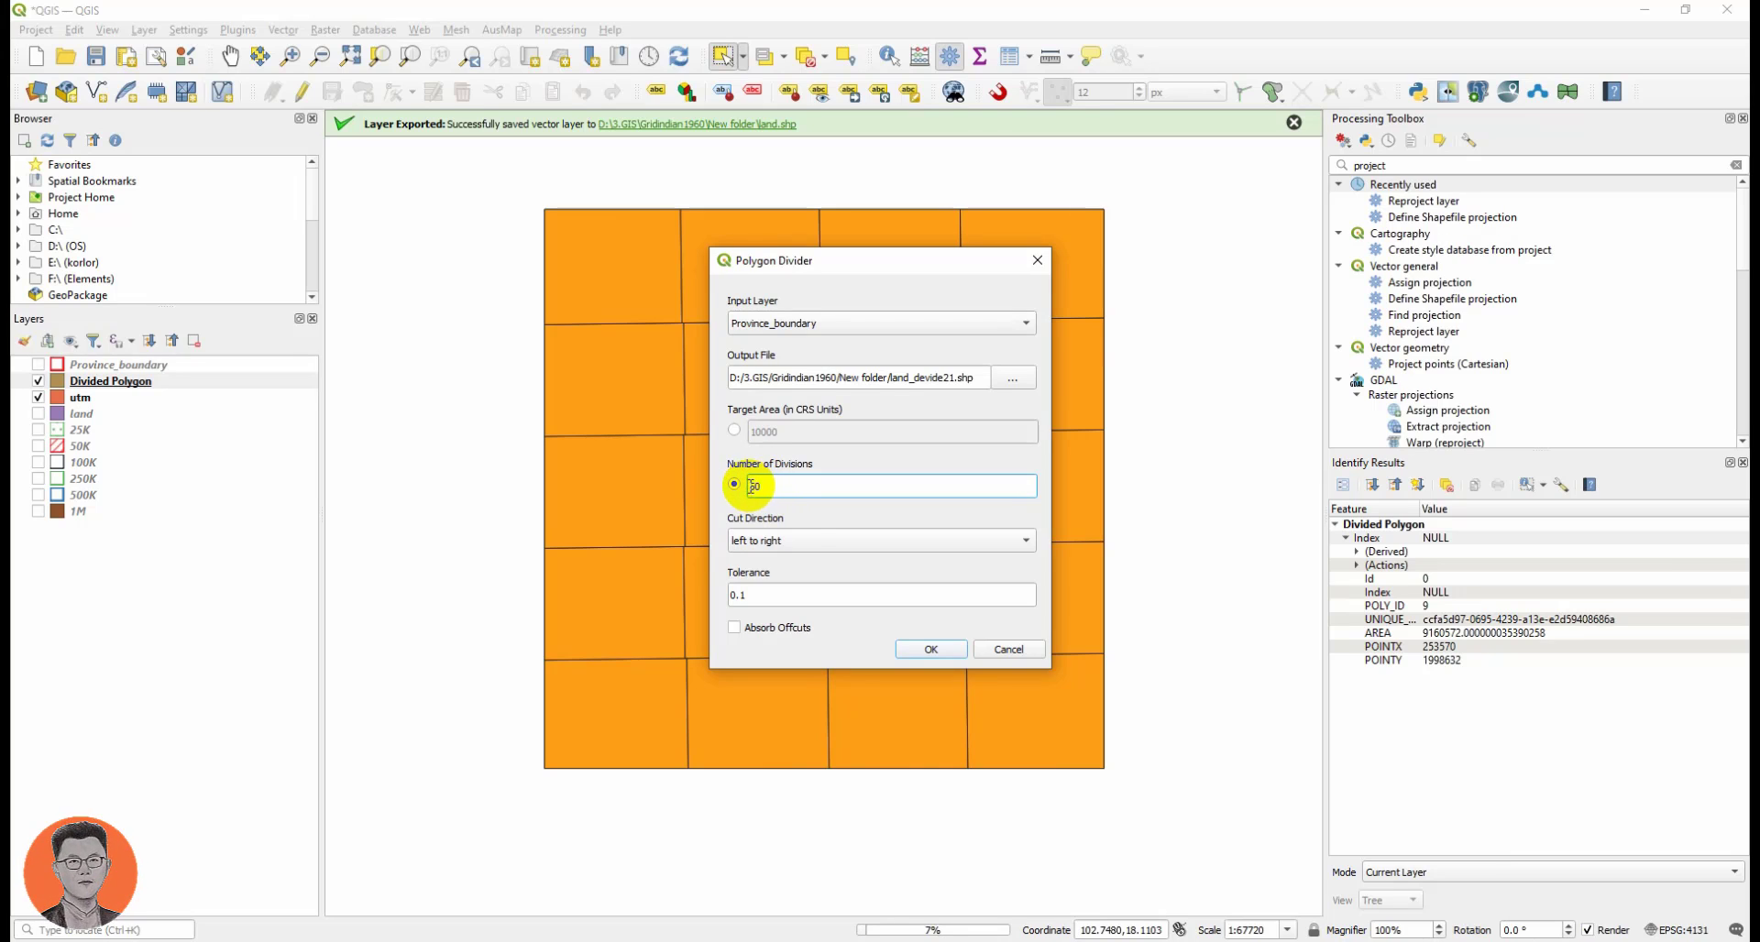
pyautogui.click(795, 540)
pyautogui.click(807, 575)
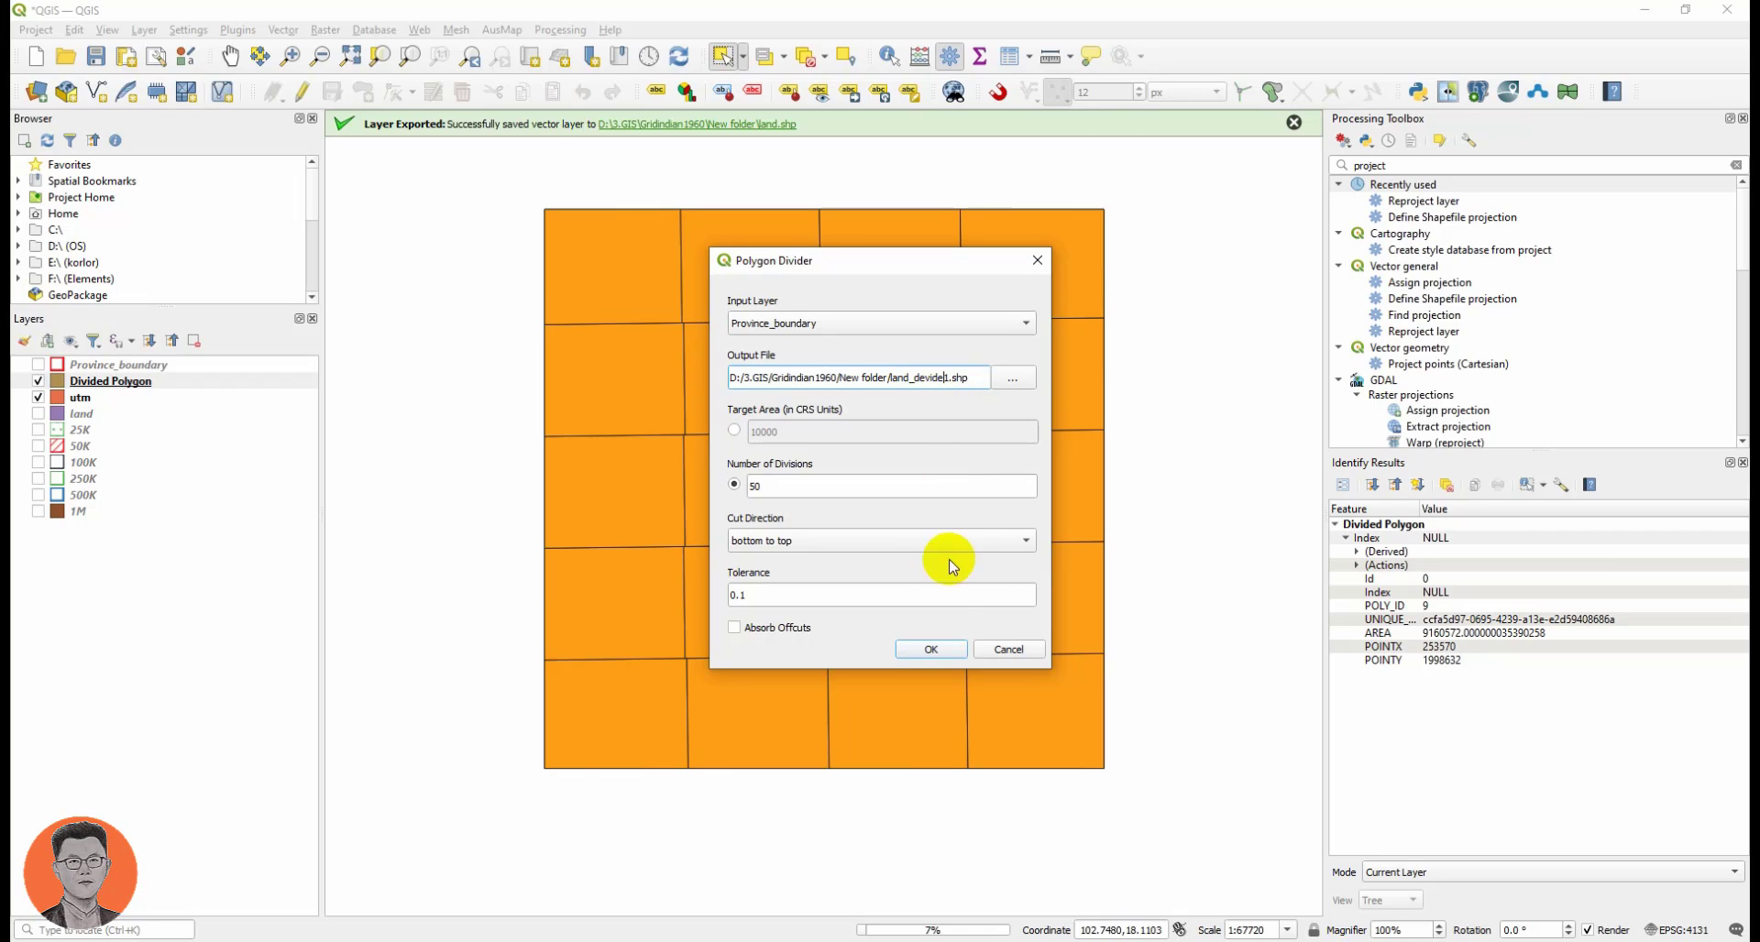
# Run the division of Province_boundary into 50 parts and hide the utm layer to view the divided provinces.
pyautogui.click(939, 649)
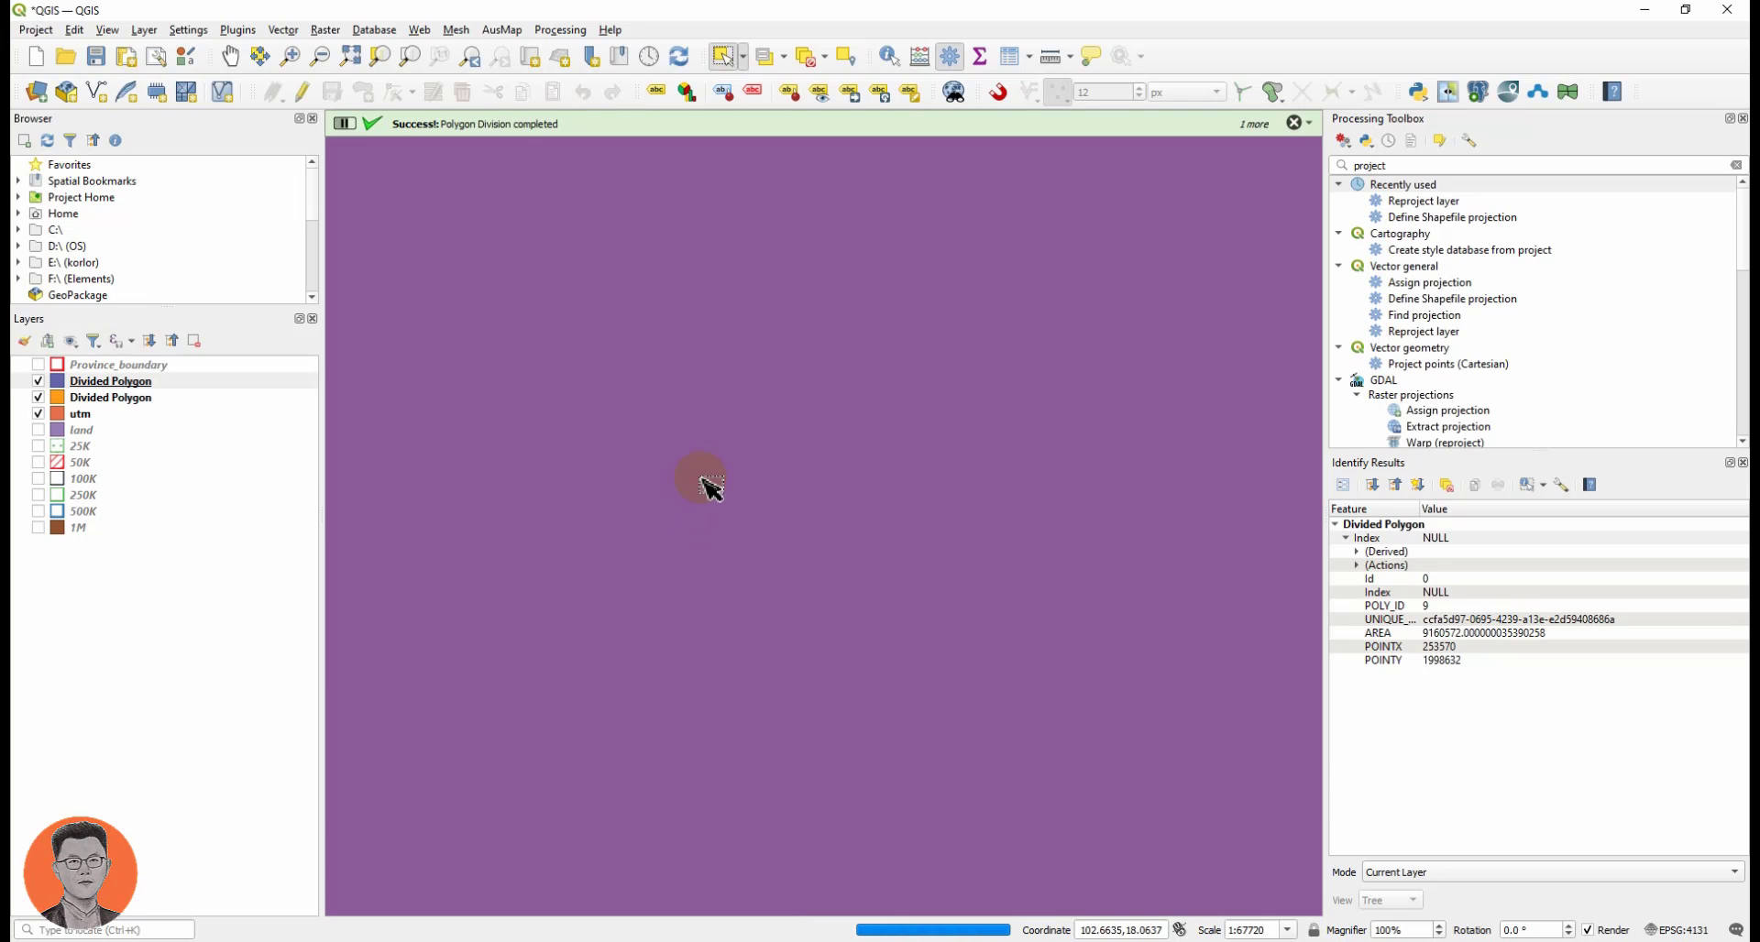
pyautogui.scroll(-3, 710, 486)
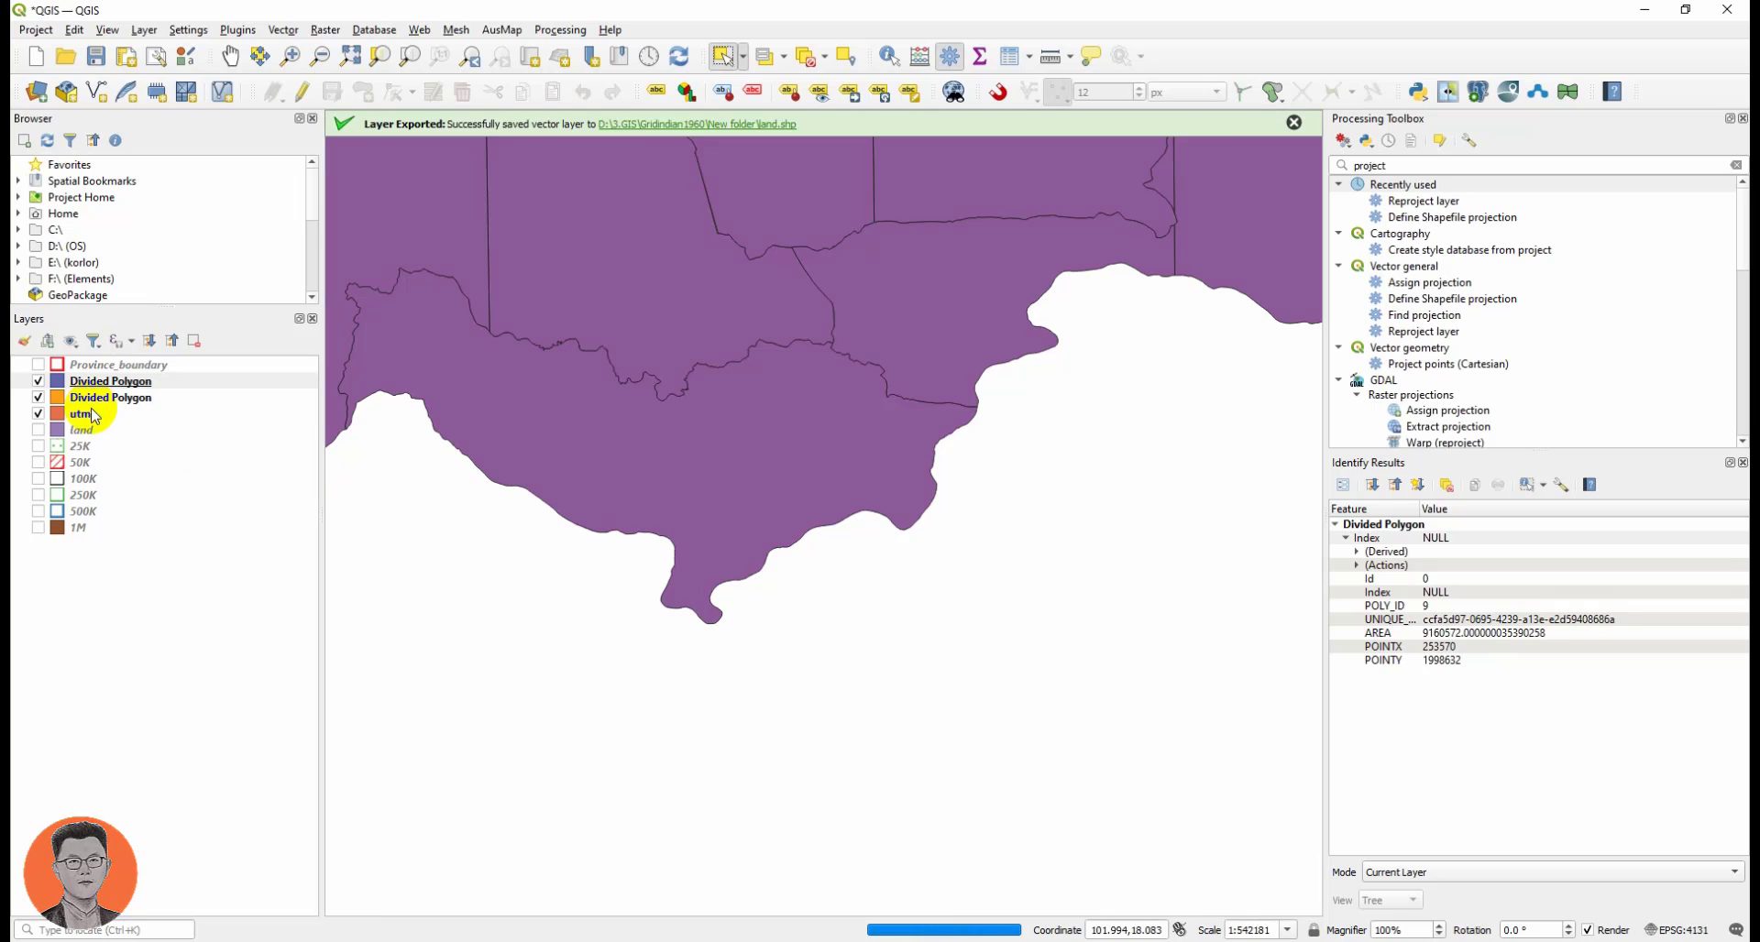
pyautogui.click(40, 413)
pyautogui.scroll(-3, 541, 399)
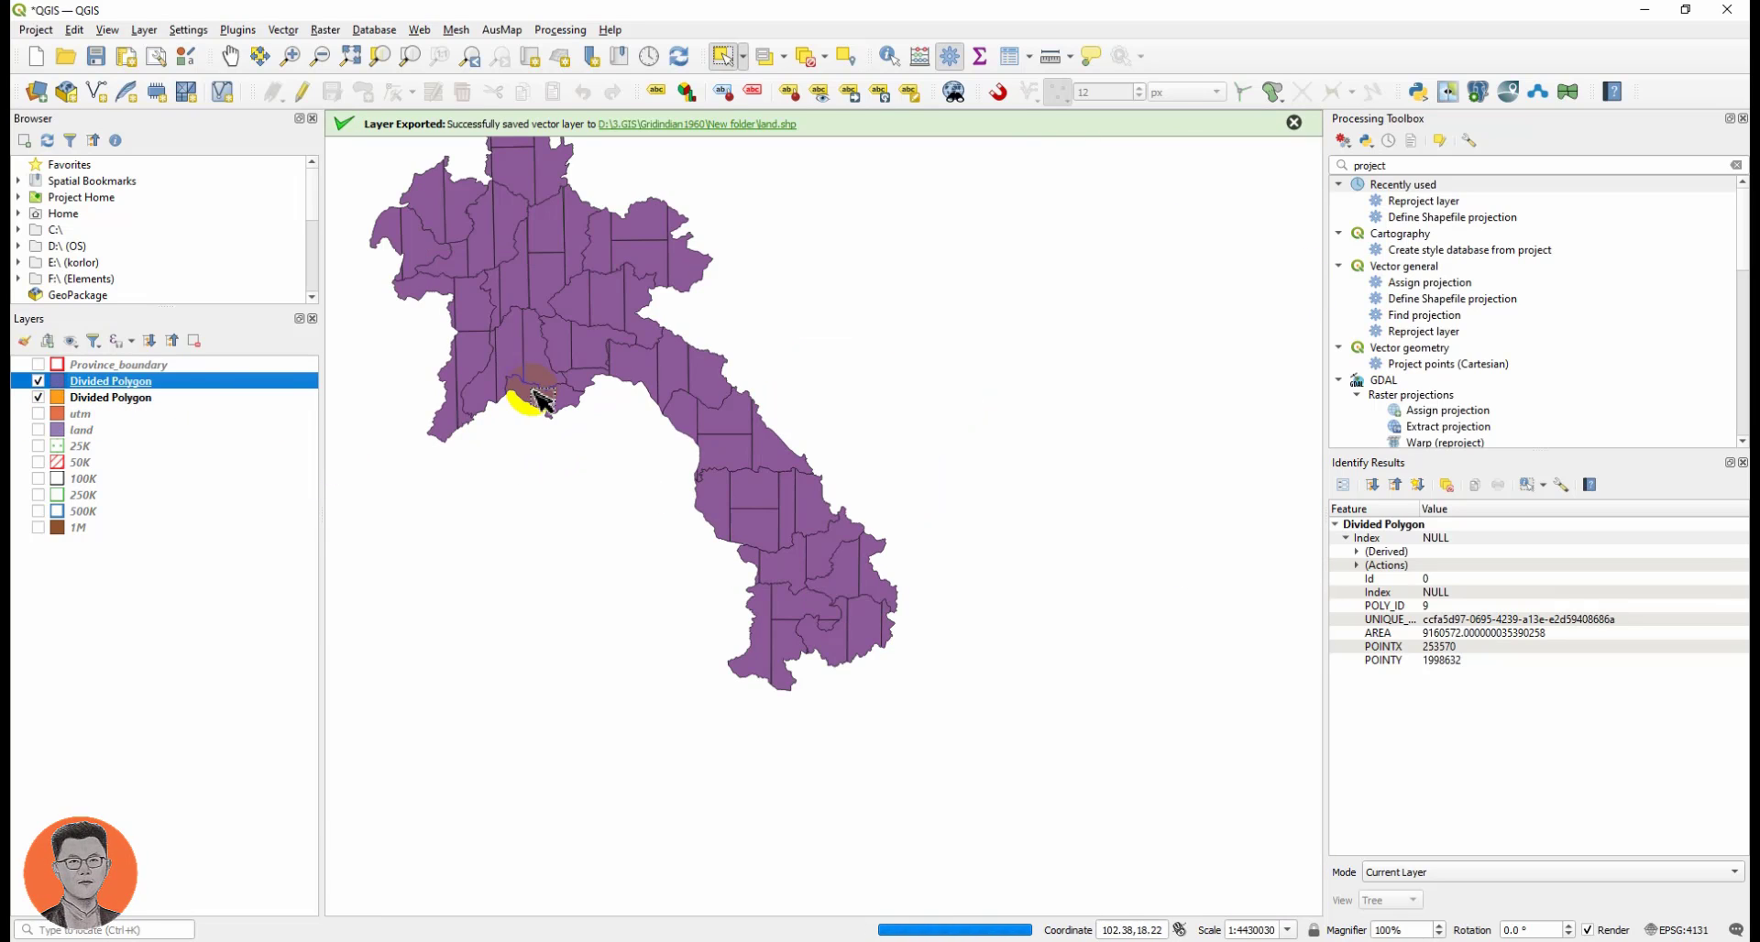
# Inspect the divided provinces on the map, and hide the newest Divided Polygon layer.
pyautogui.scroll(2, 542, 385)
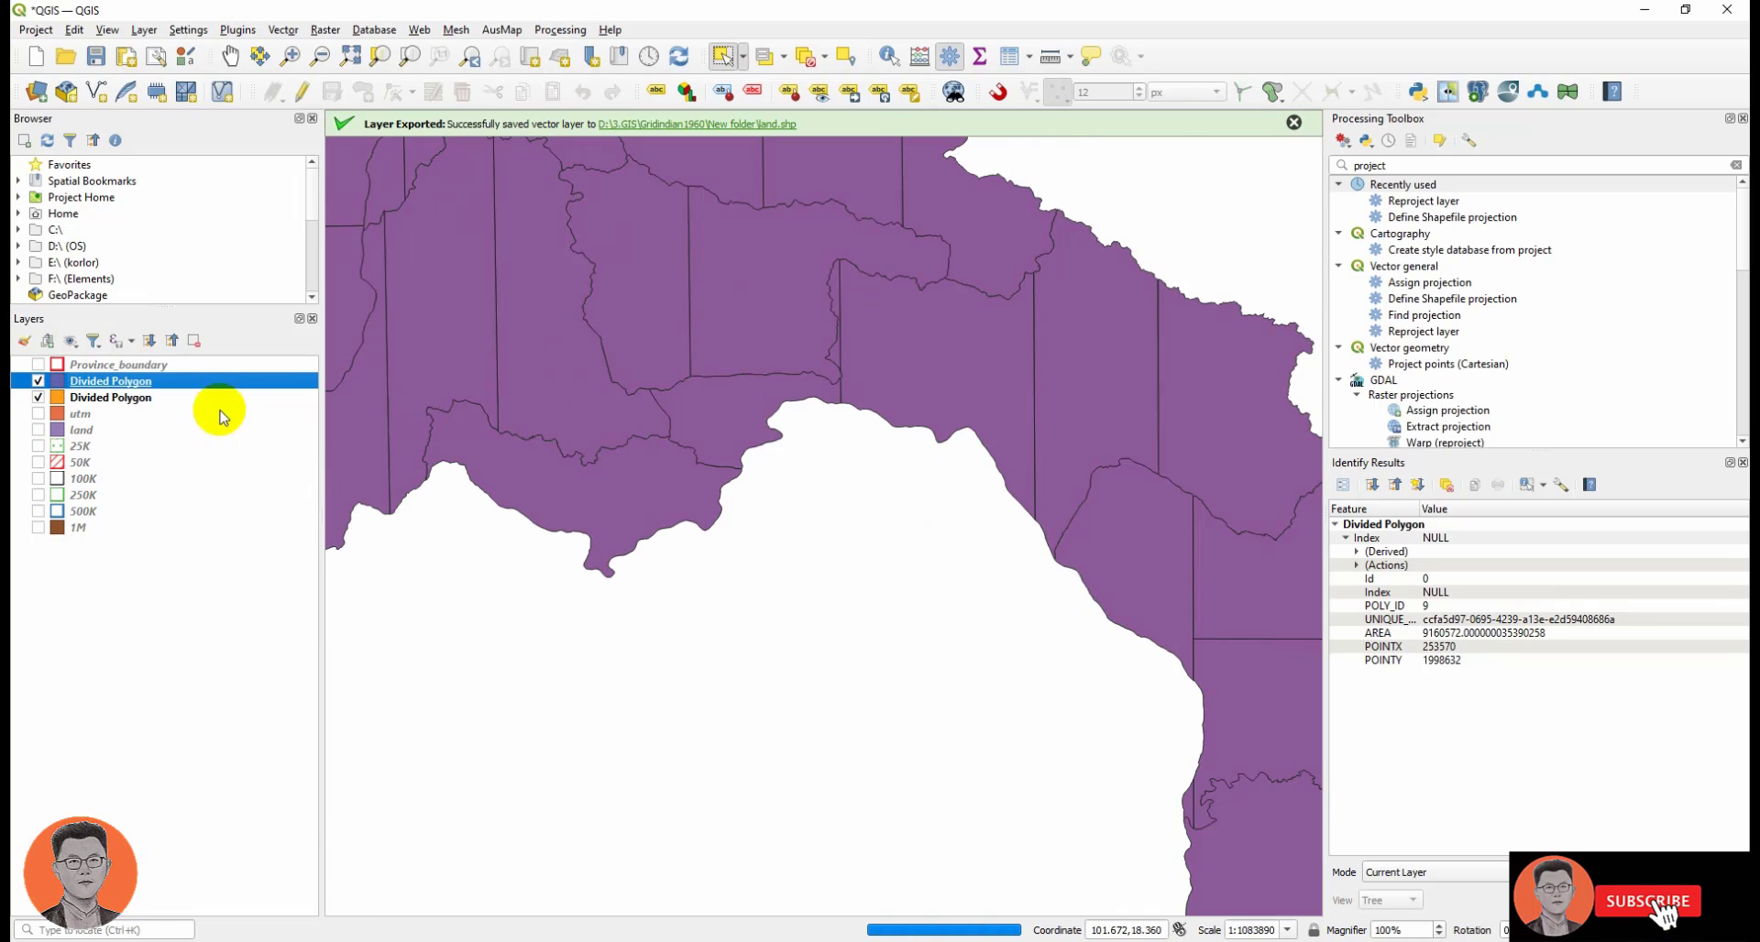
pyautogui.scroll(-1, 574, 376)
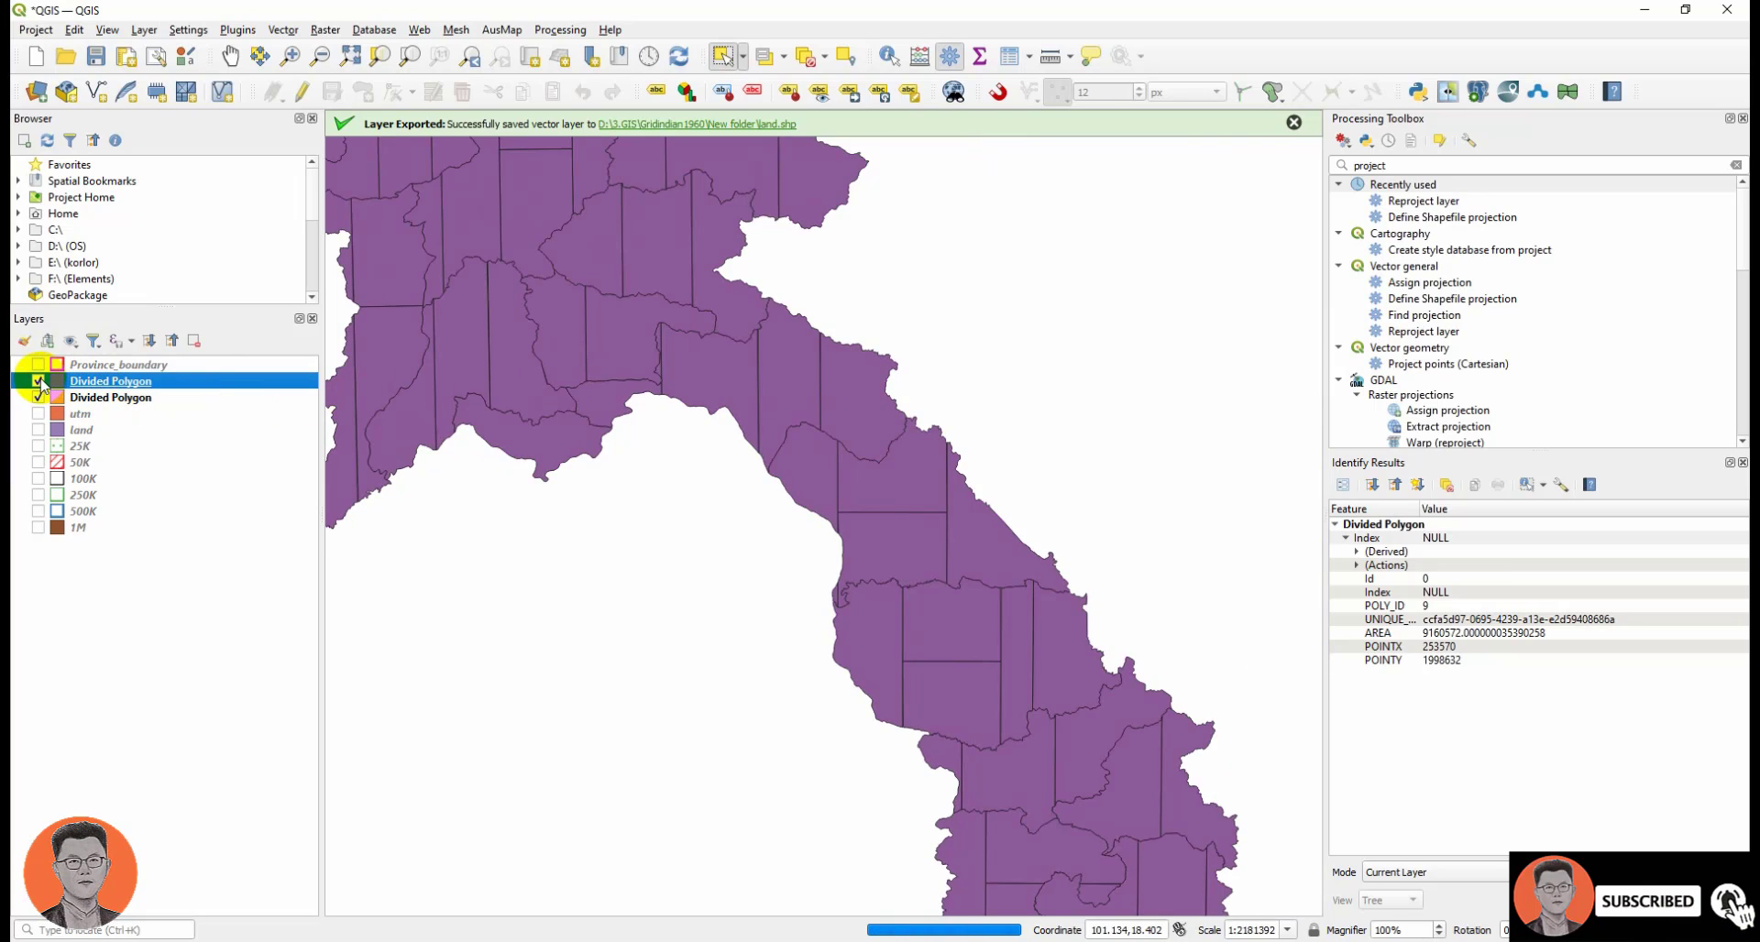
pyautogui.click(39, 380)
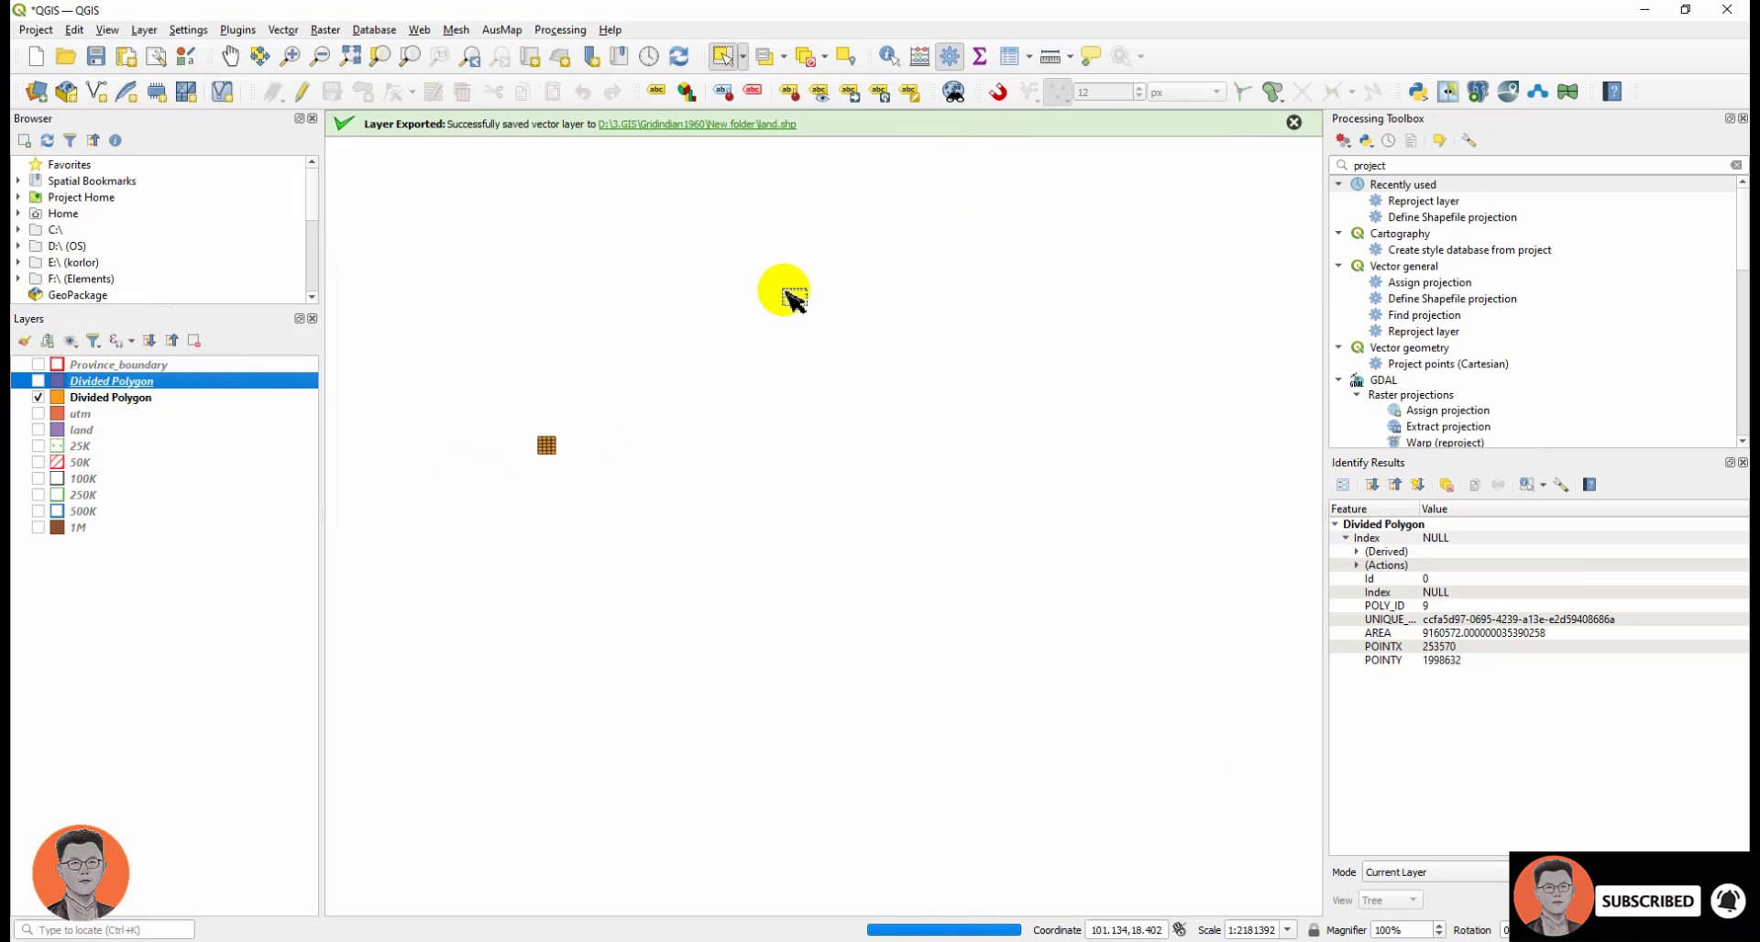
# Divide the utm layer into 50 parts with Polygon Divider, cutting bottom to top and saving as land_devide3.shp.
pyautogui.click(1565, 92)
pyautogui.click(866, 322)
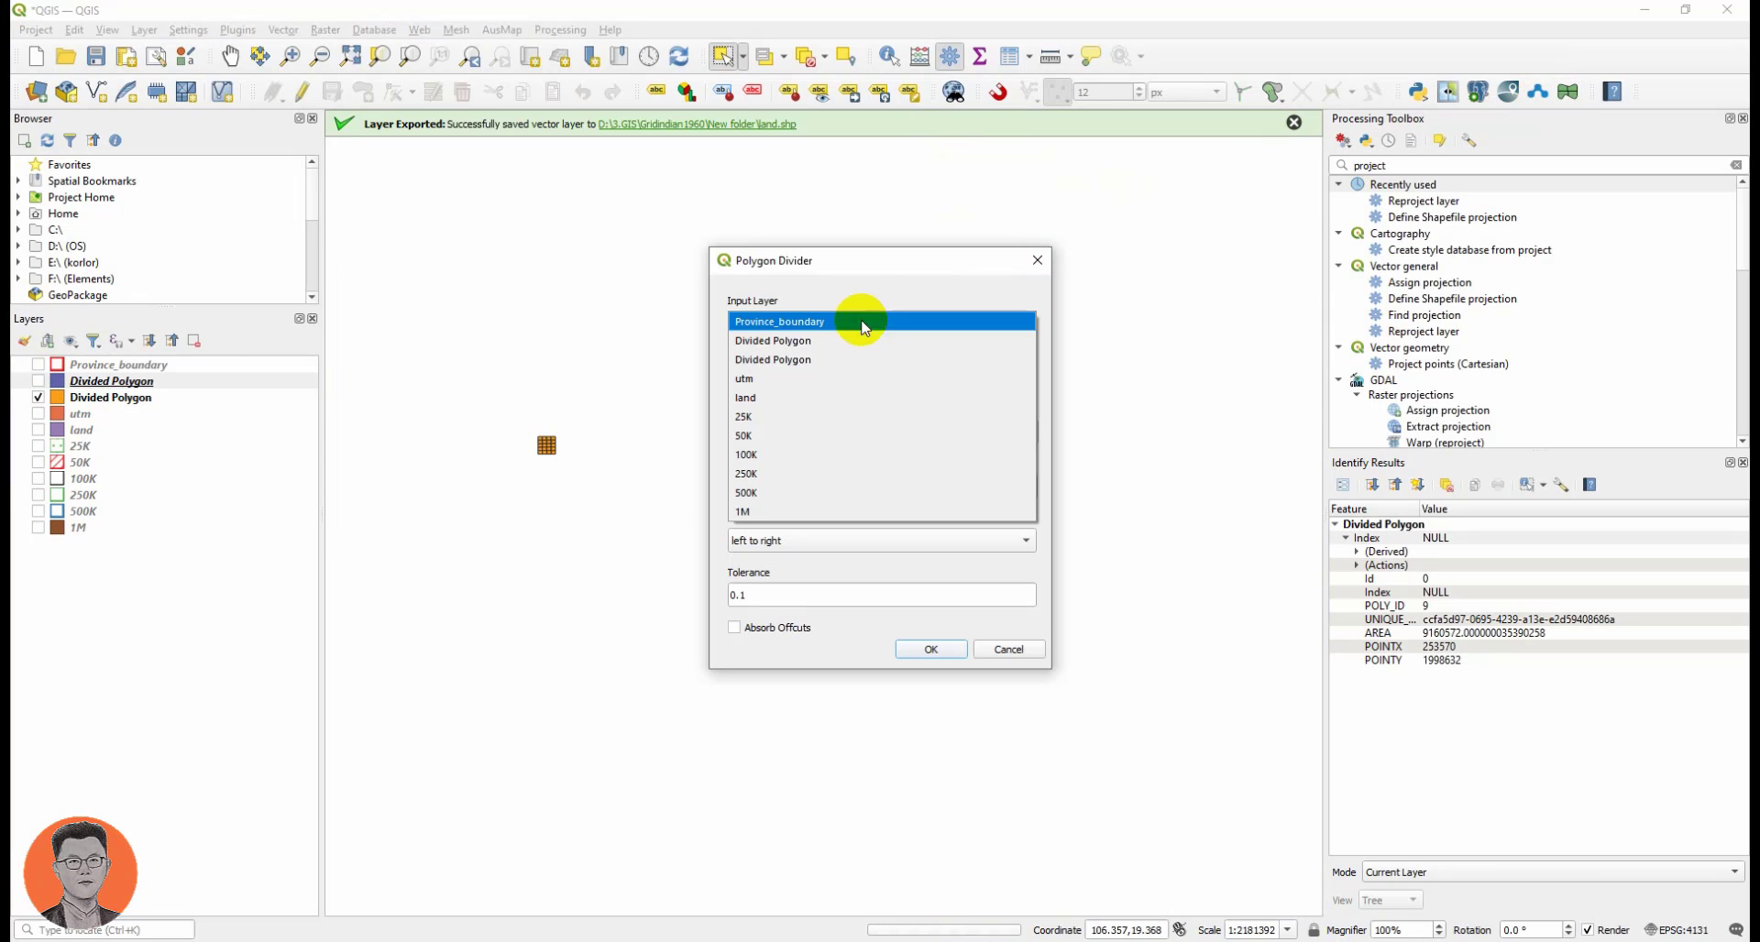
pyautogui.click(761, 377)
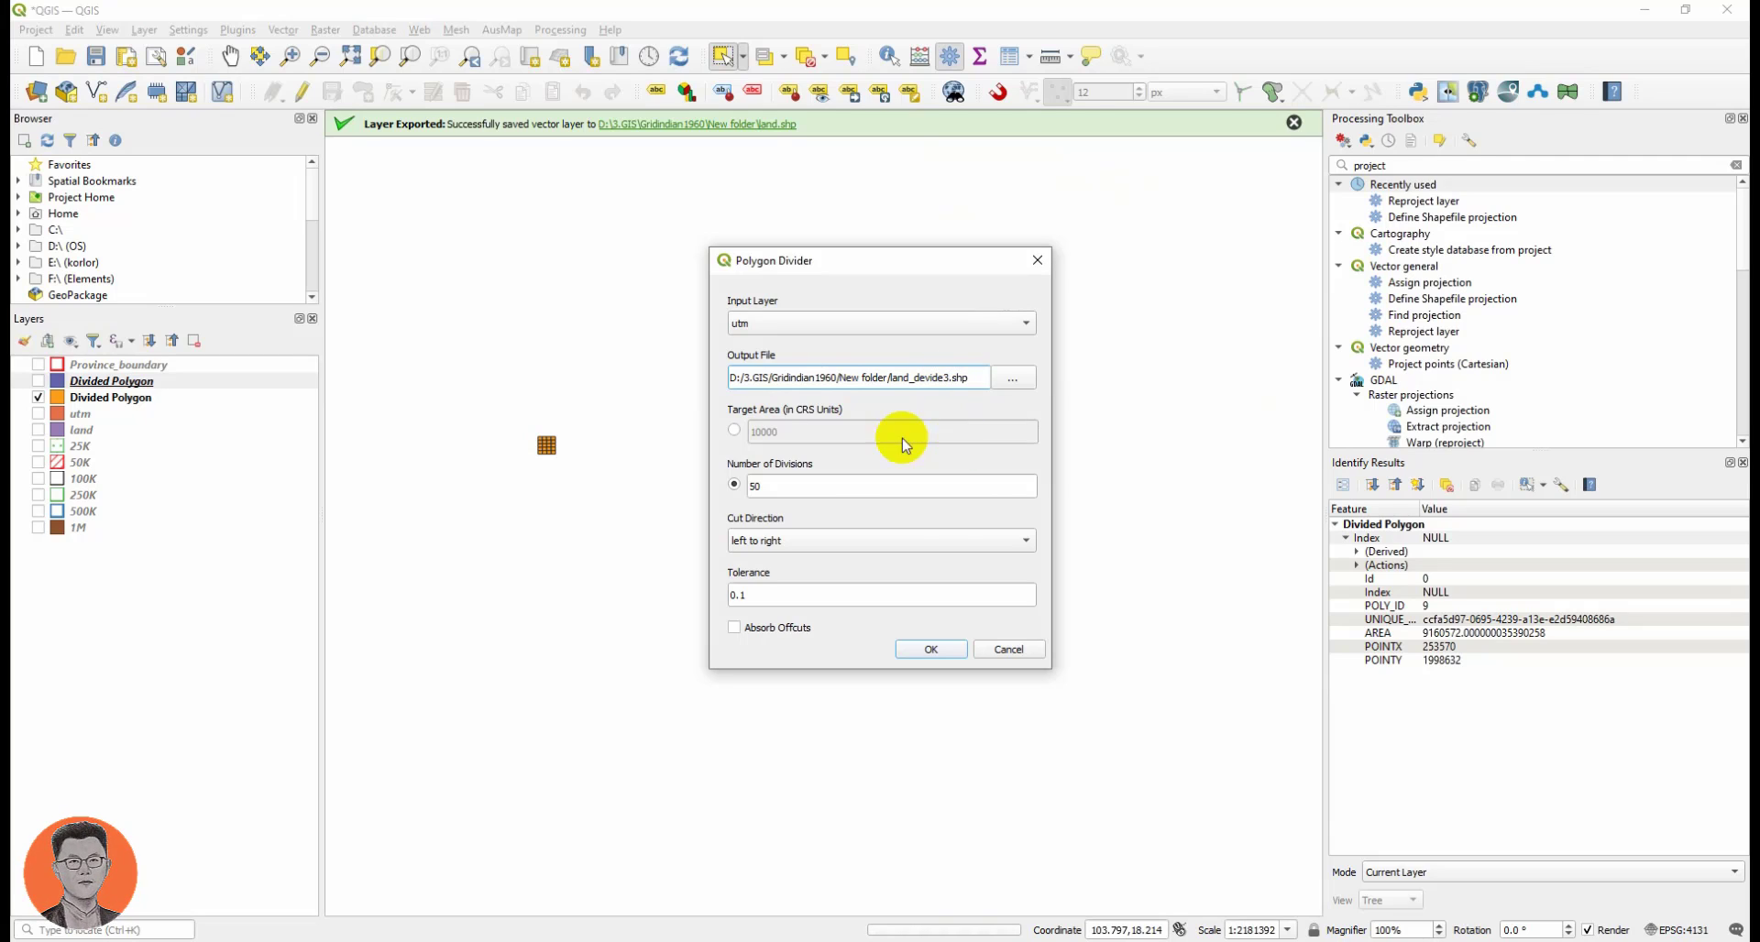
pyautogui.click(763, 541)
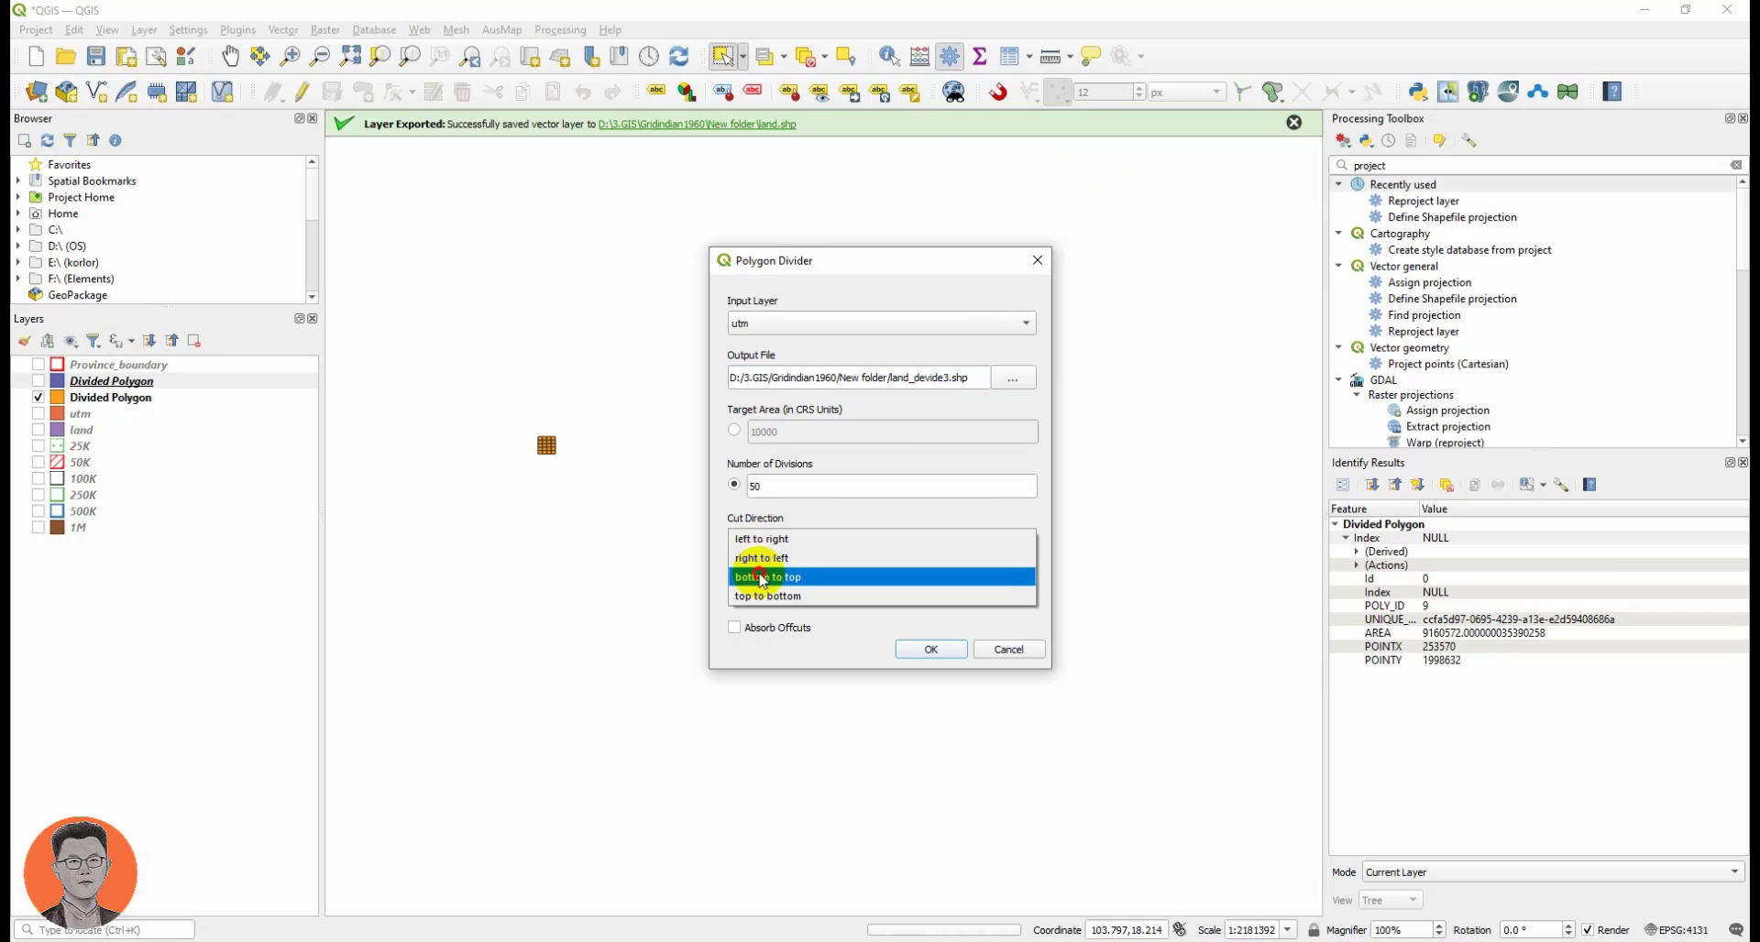
pyautogui.click(761, 597)
pyautogui.click(903, 651)
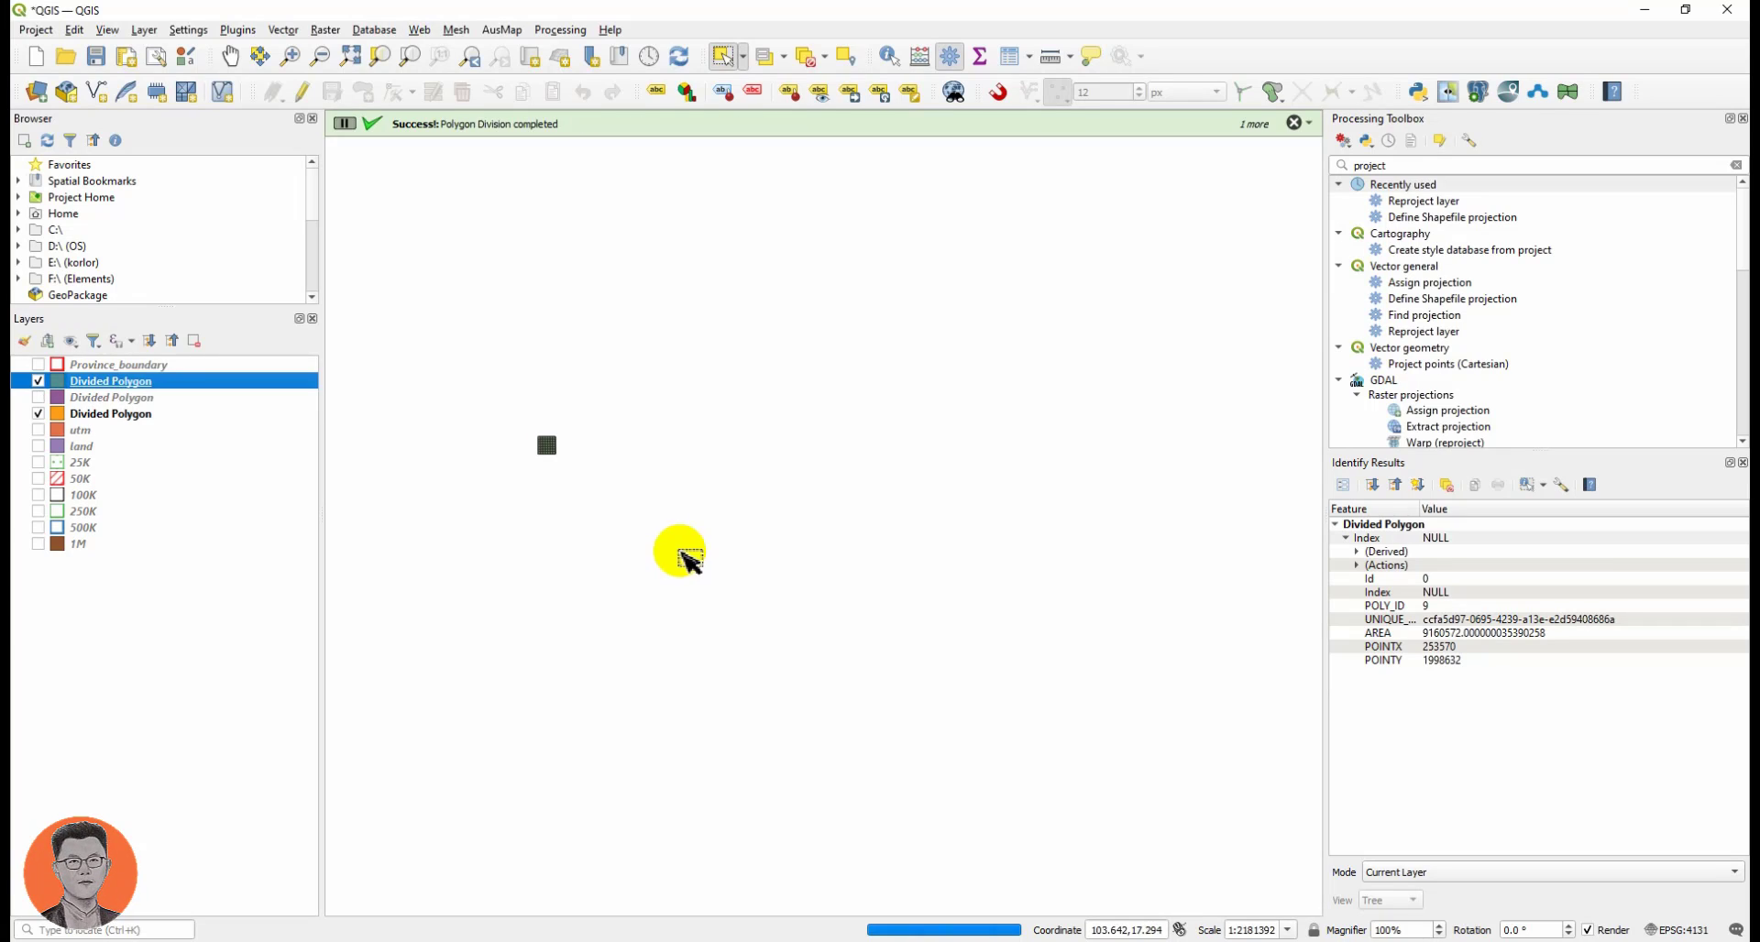
# Examine the newly divided square's grid at several scales, switching the older orange Divided Polygon layer off and on.
pyautogui.scroll(5, 529, 456)
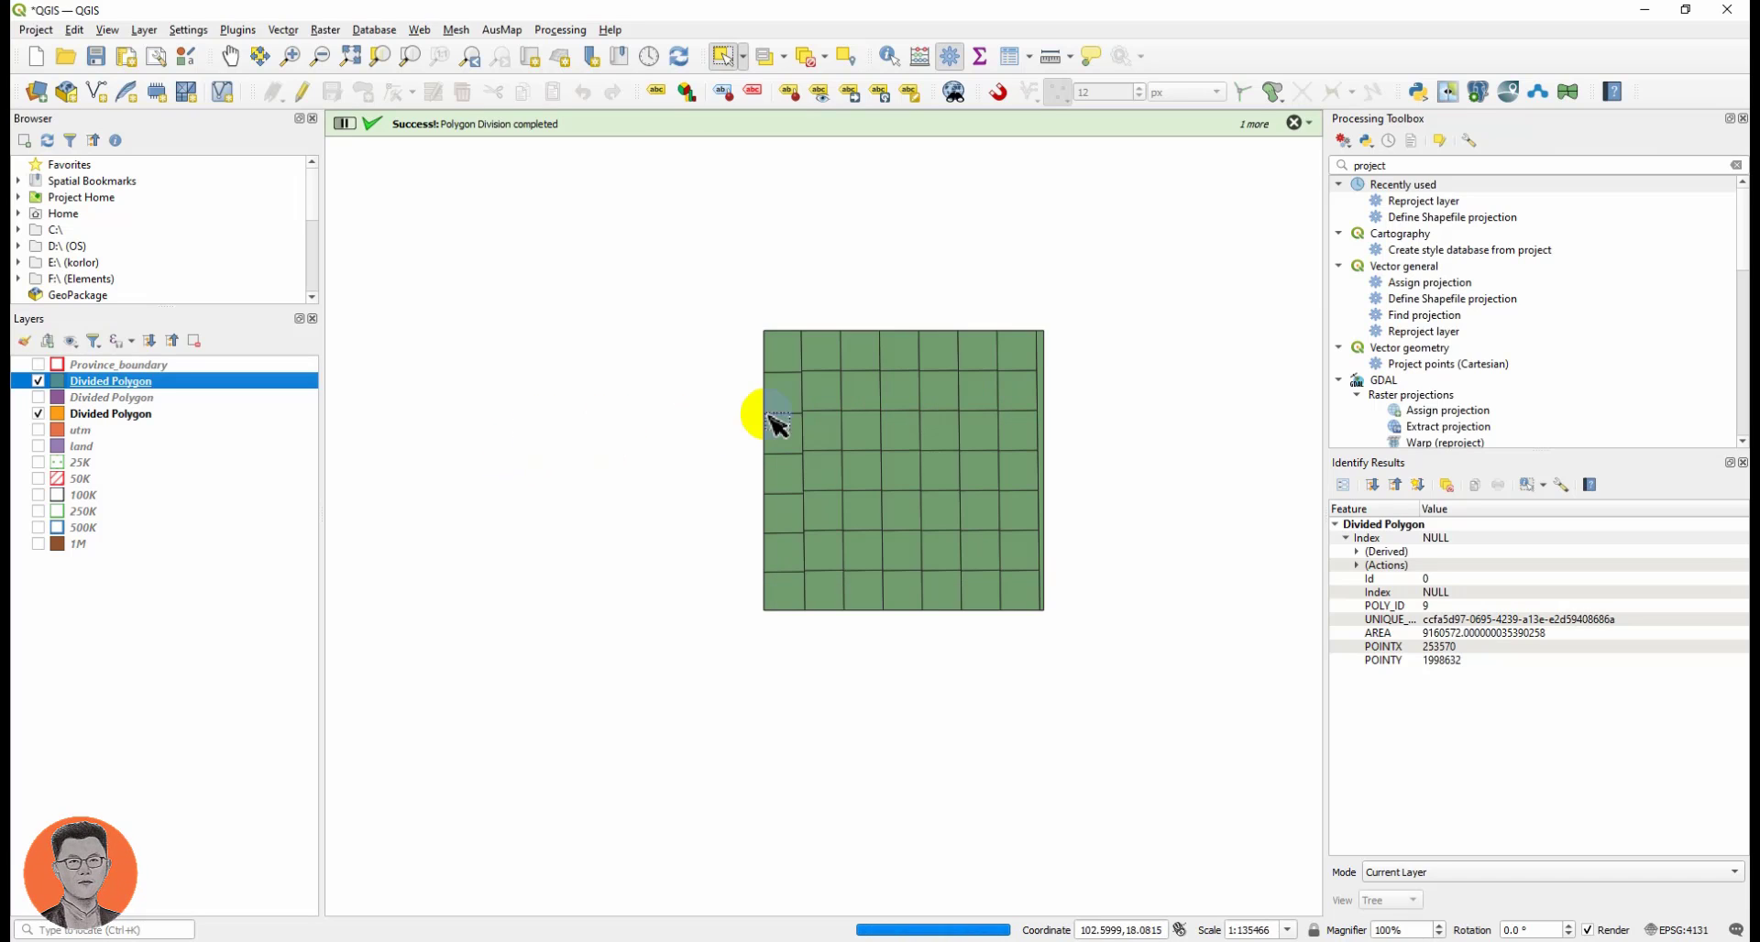
pyautogui.moveTo(786, 421); pyautogui.dragTo(594, 491)
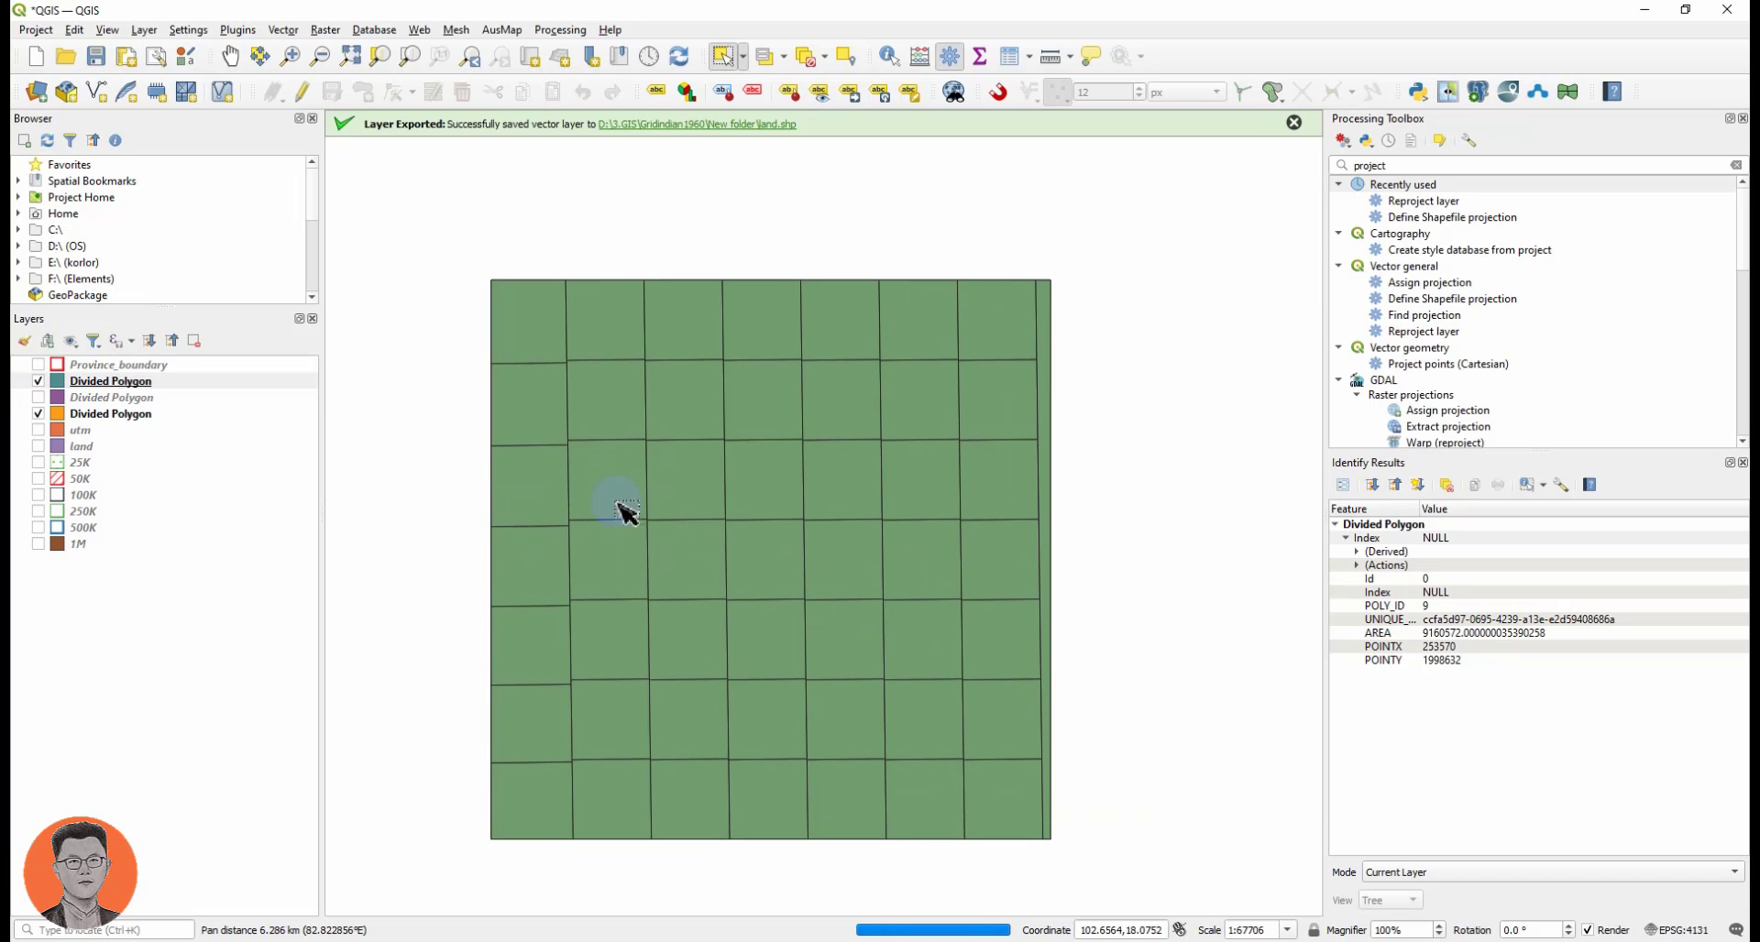
pyautogui.click(39, 414)
pyautogui.click(40, 414)
pyautogui.scroll(2, 541, 592)
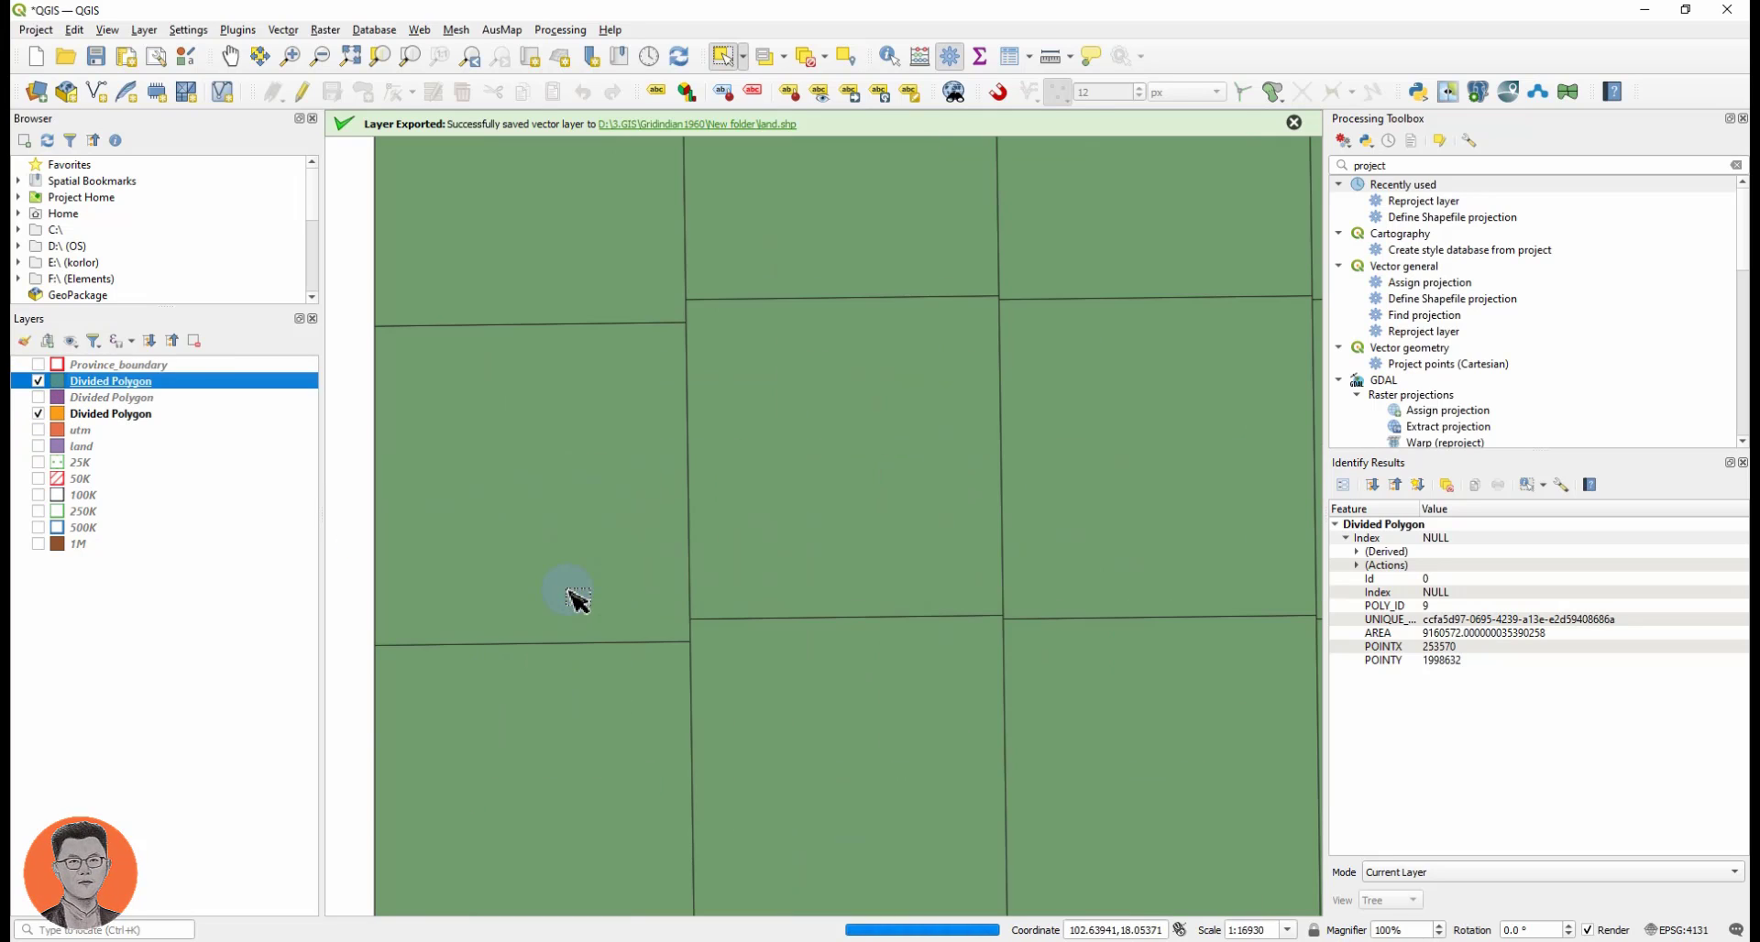
pyautogui.scroll(-4, 591, 598)
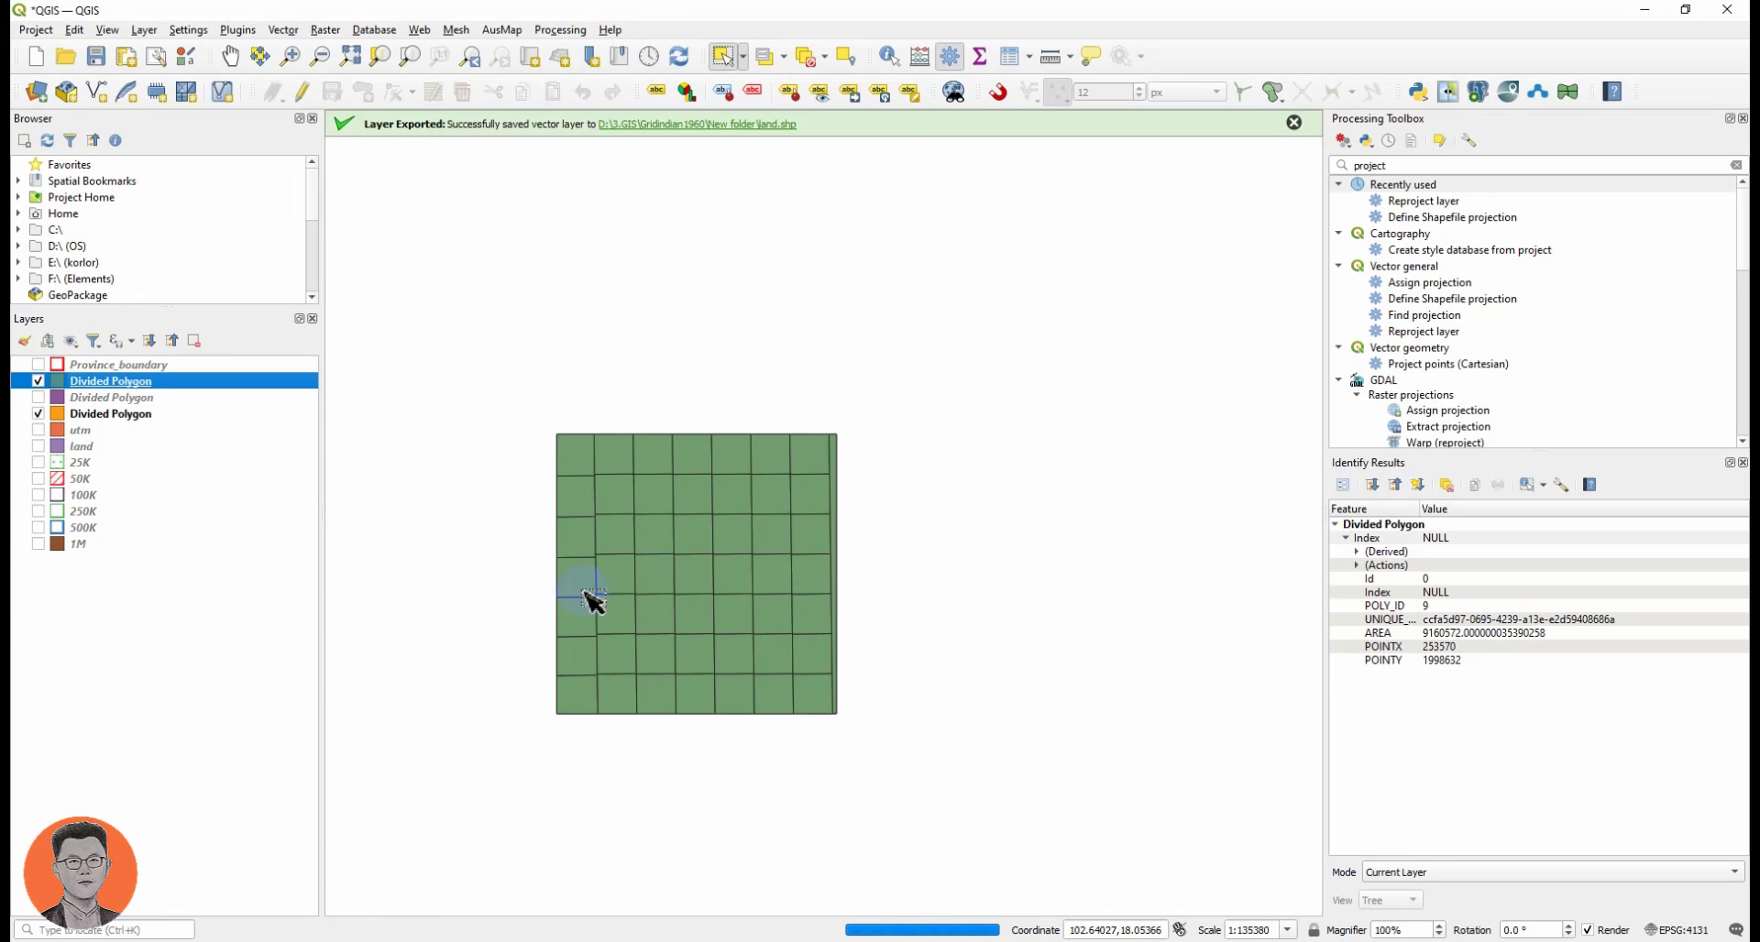
pyautogui.scroll(4, 609, 603)
pyautogui.scroll(-3, 761, 631)
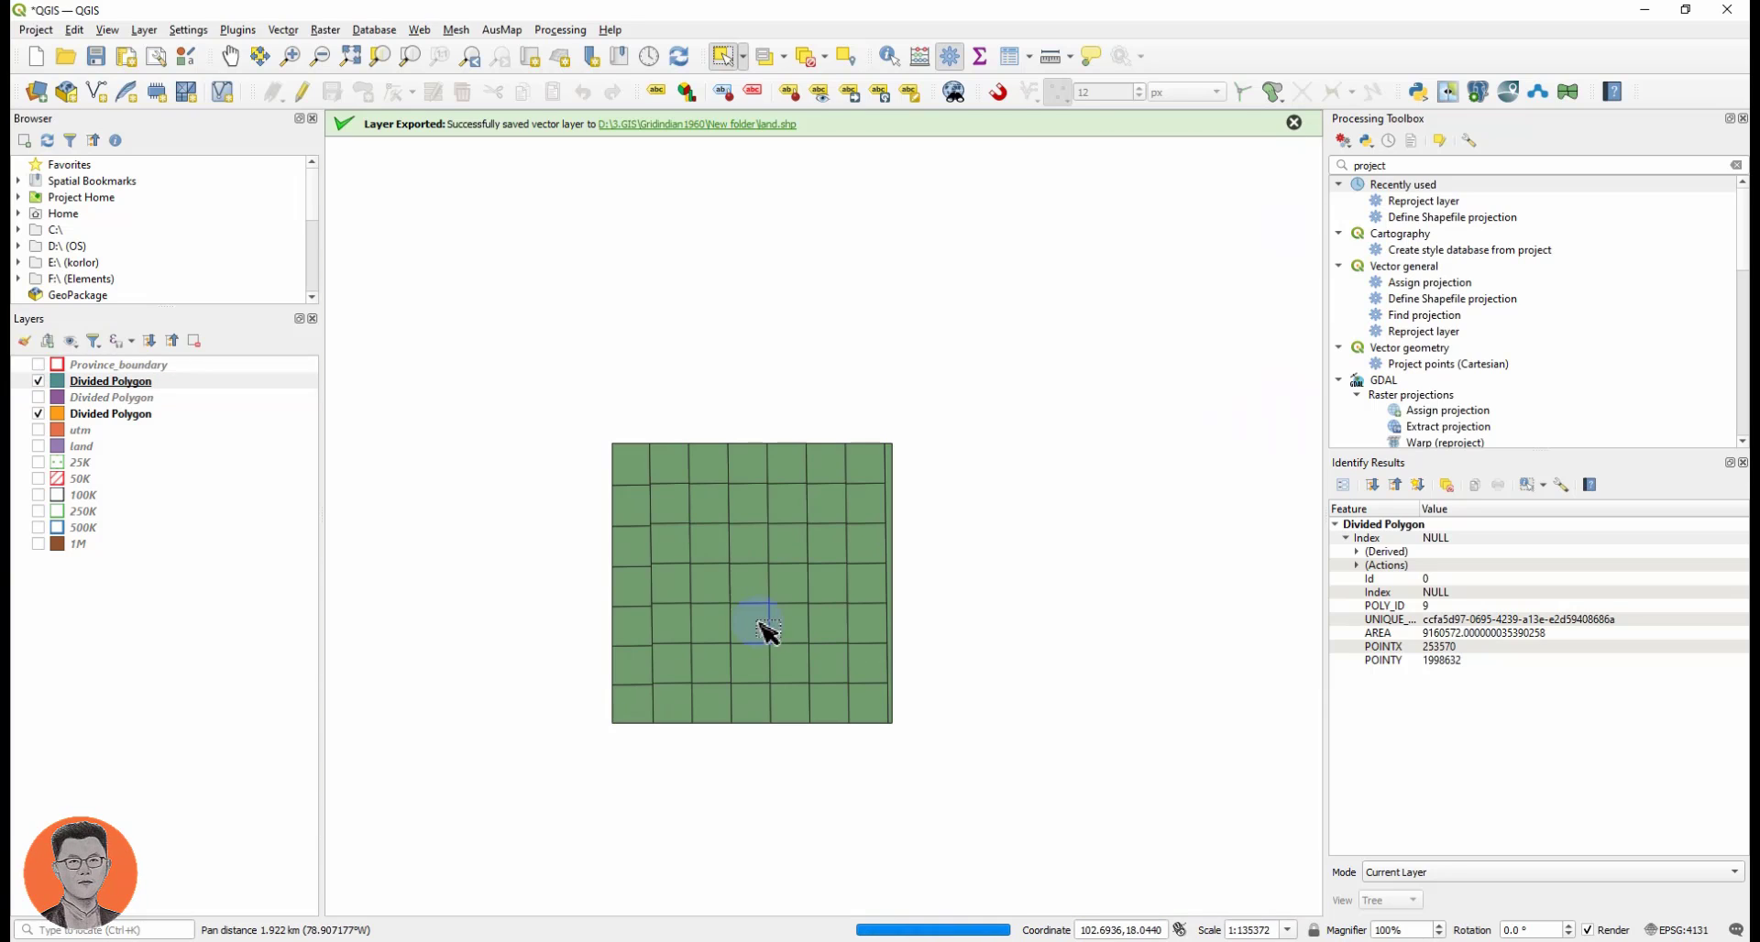
# Select several central parts of the new green Divided Polygon layer one after another to check them individually.
pyautogui.click(715, 543)
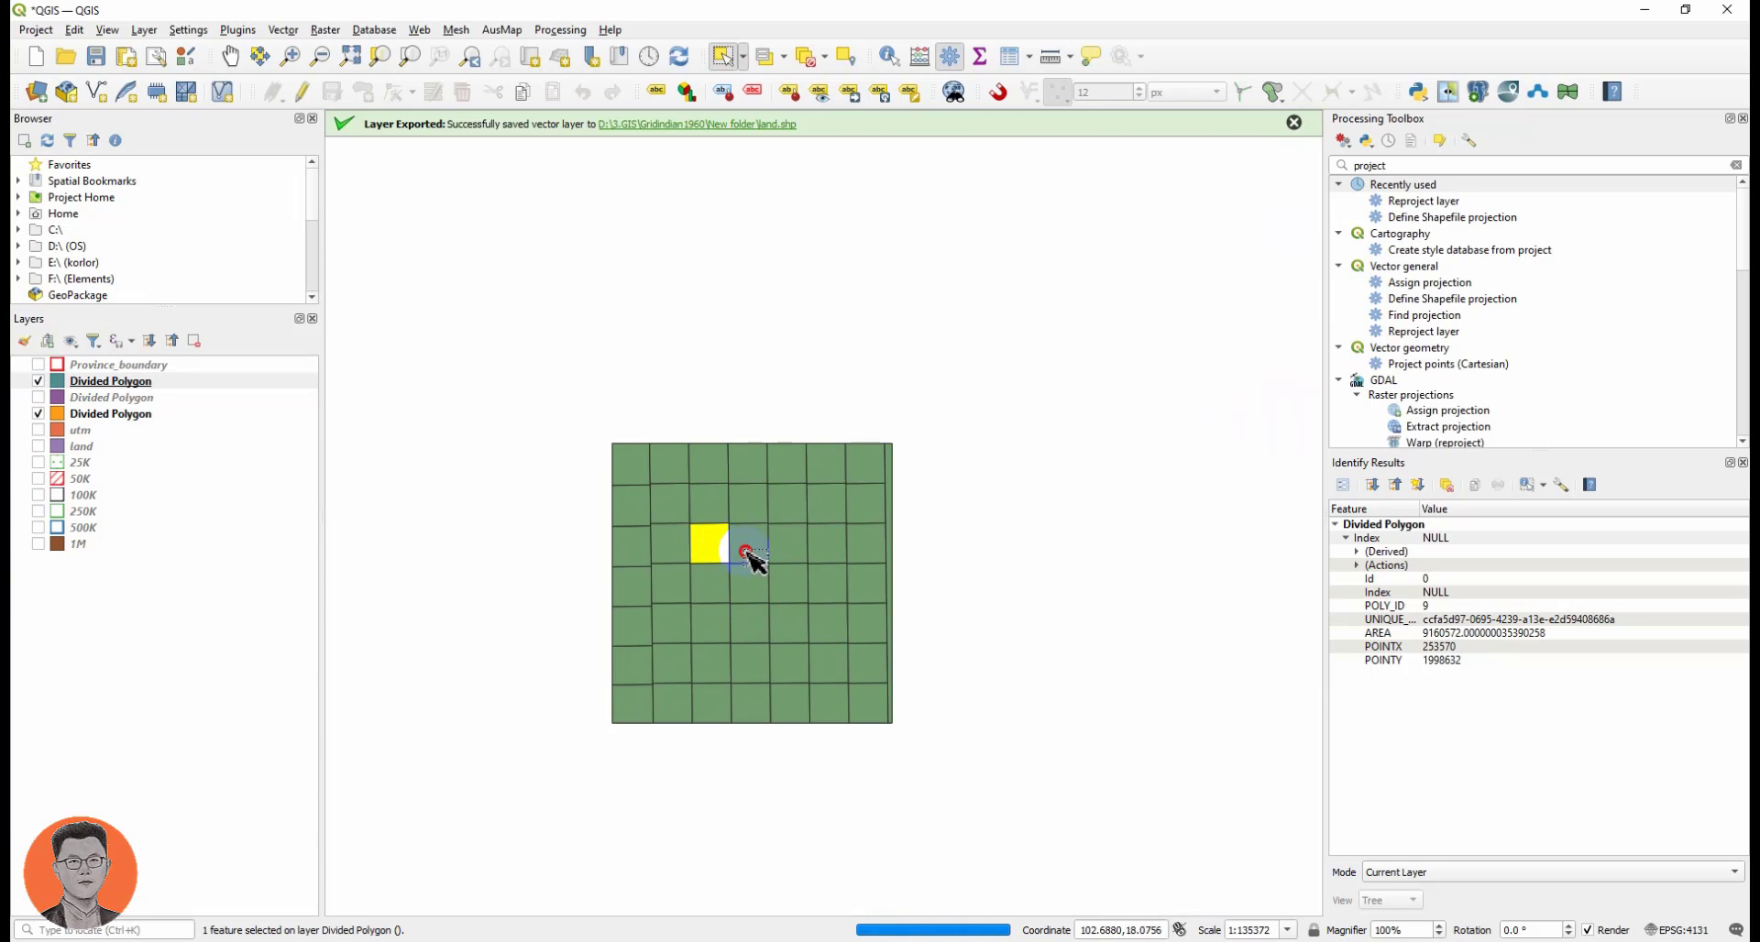
pyautogui.click(750, 550)
pyautogui.click(790, 554)
pyautogui.click(794, 583)
pyautogui.click(743, 594)
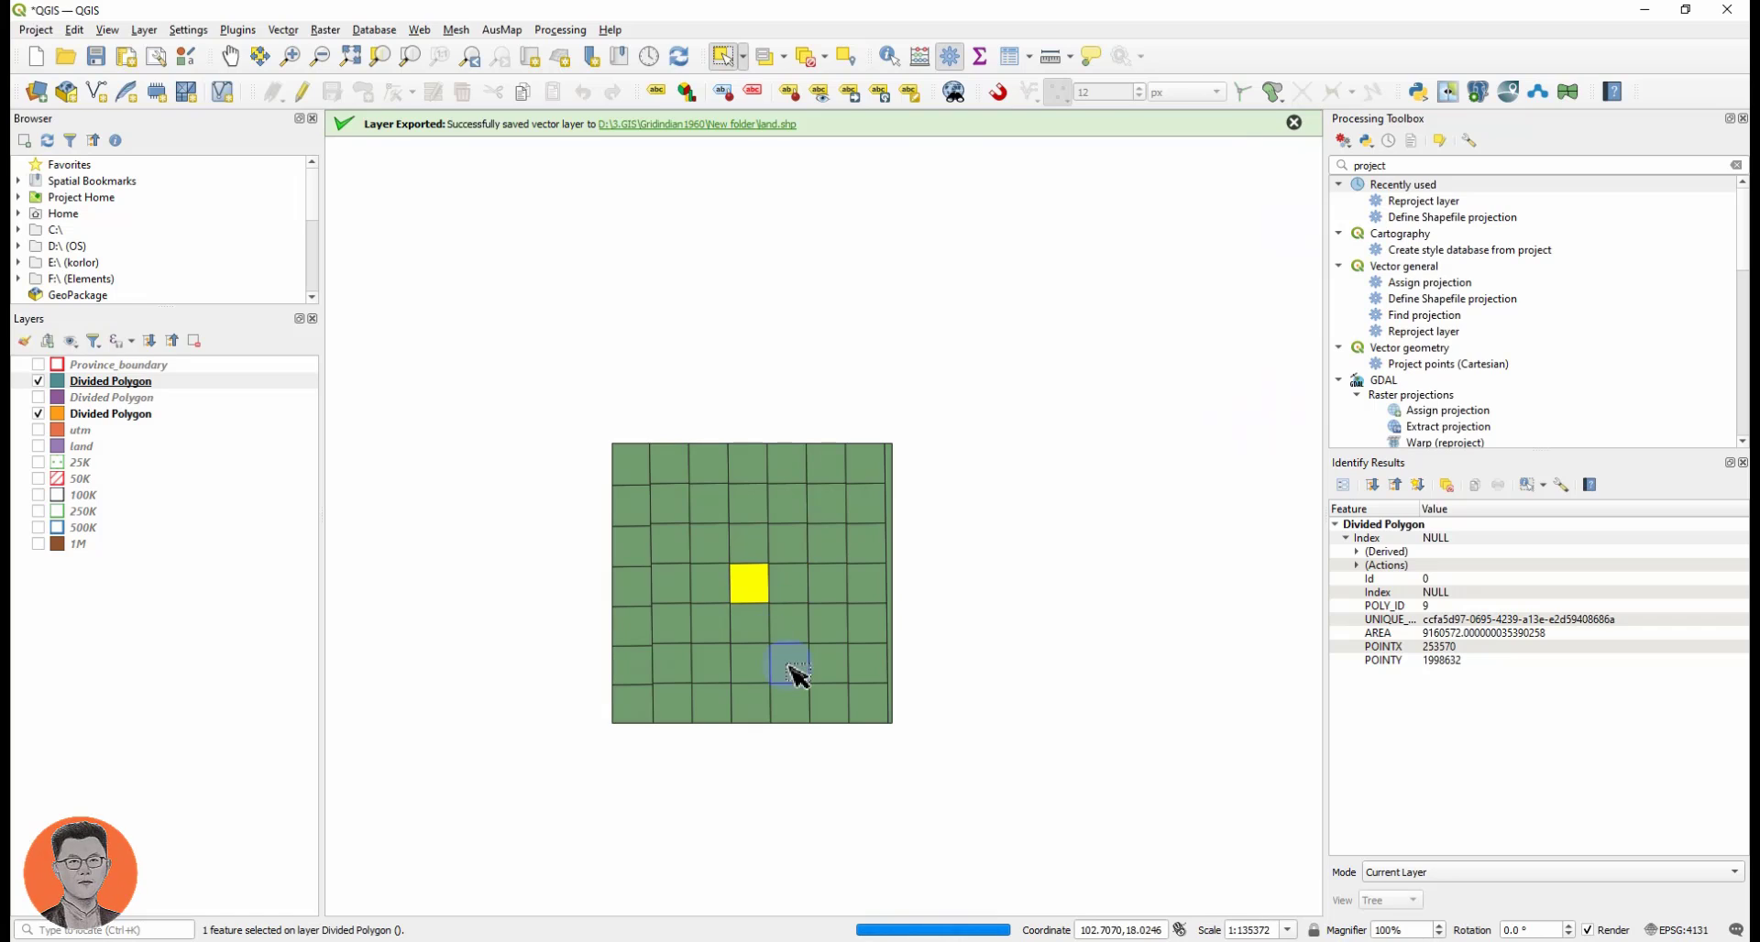